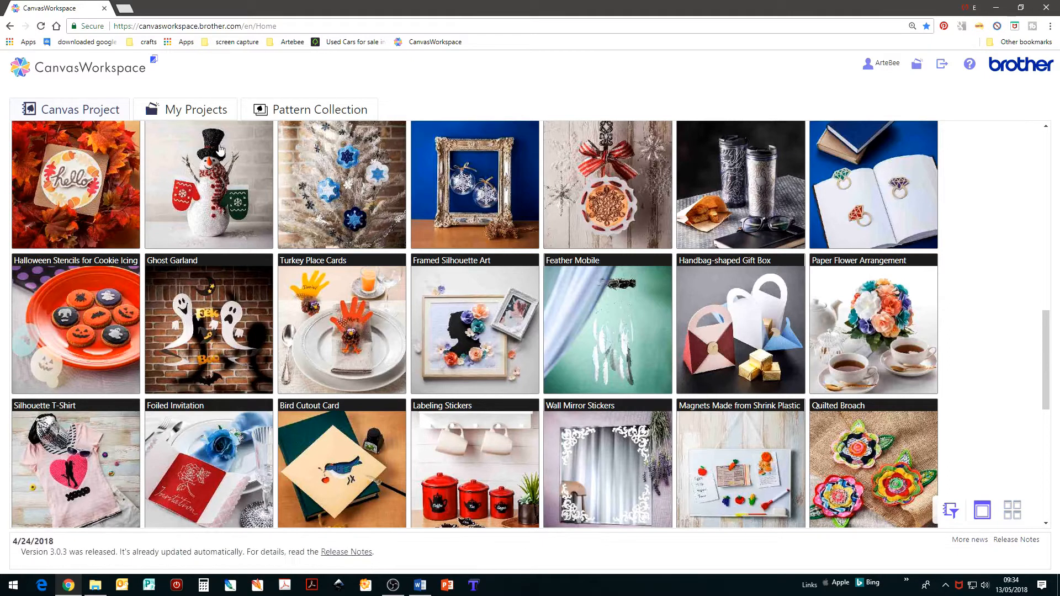
- Start a new blank canvas from the saved projects collection
{"action": "left_click", "coordinate": [208, 112]}
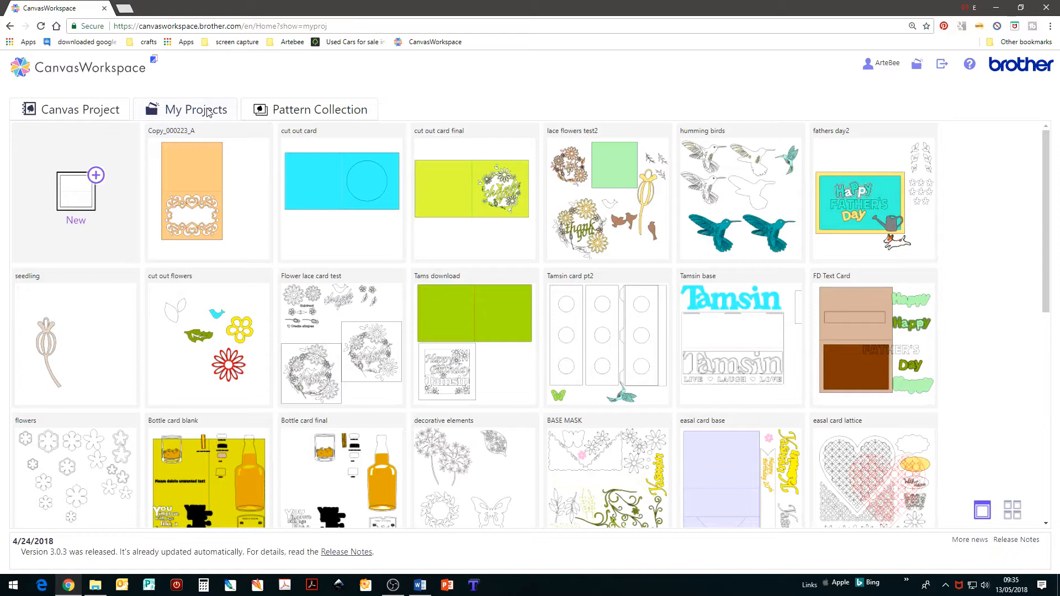
{"action": "mouse_move", "coordinate": [468, 181]}
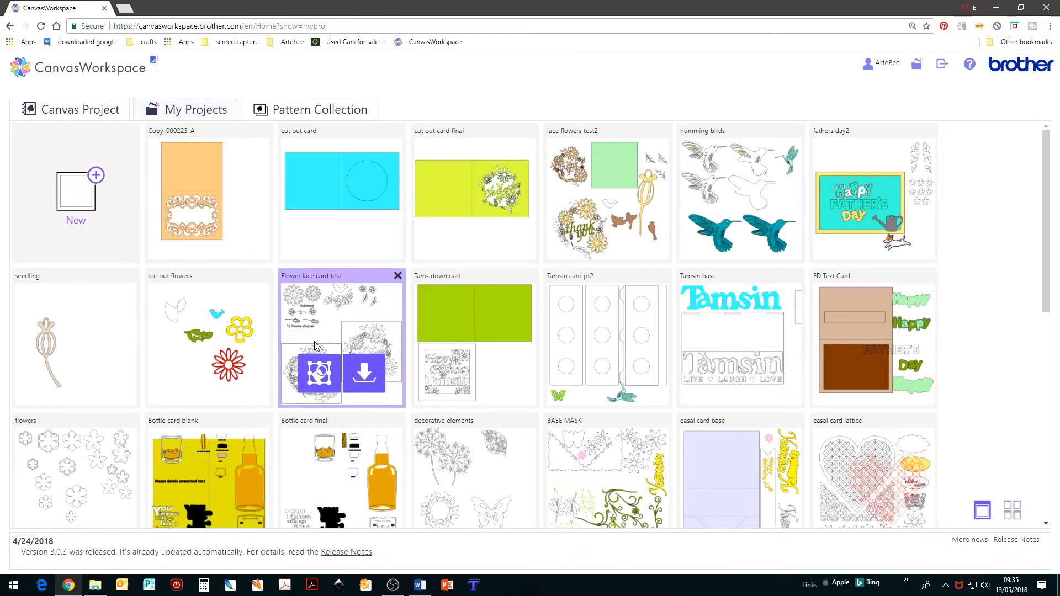
{"action": "left_click", "coordinate": [75, 207]}
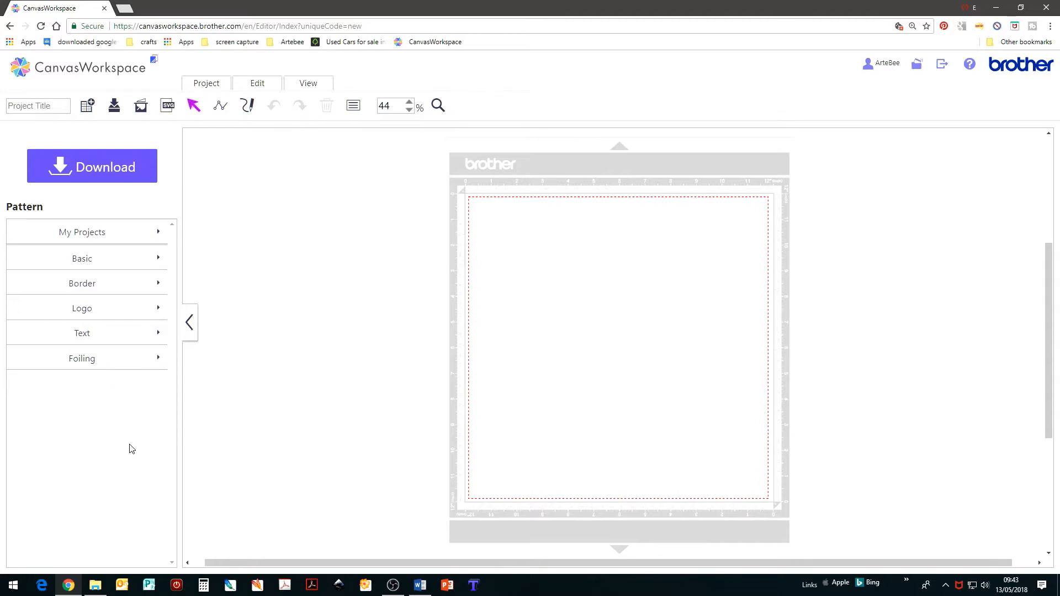
- Add the egg shape from the Basic patterns and move it to the lower-right area of the mat
{"action": "left_click", "coordinate": [79, 261]}
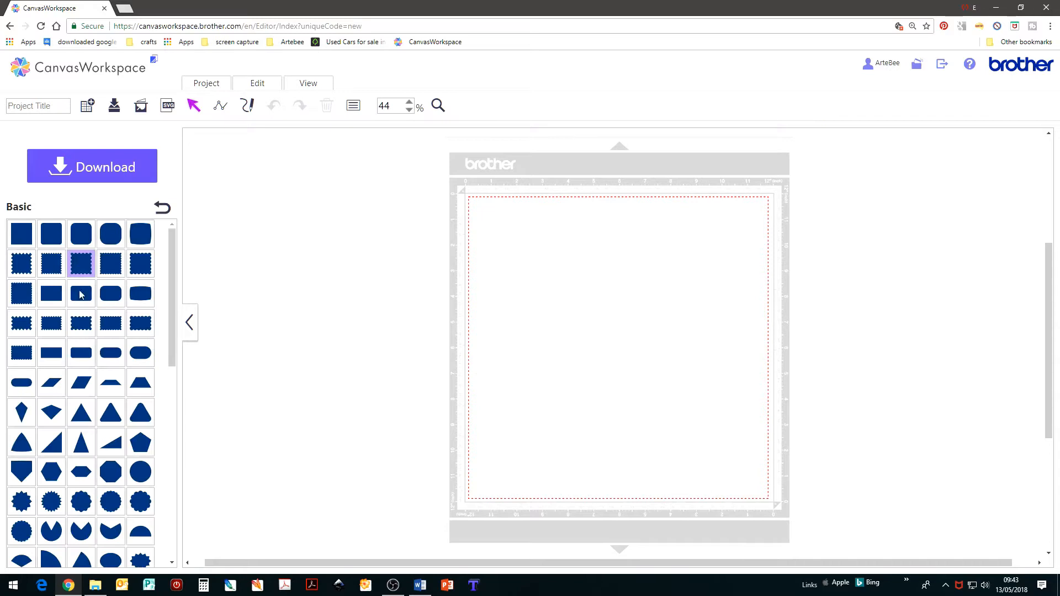
{"action": "scroll", "coordinate": [107, 485], "scroll_direction": "down", "scroll_amount": 2}
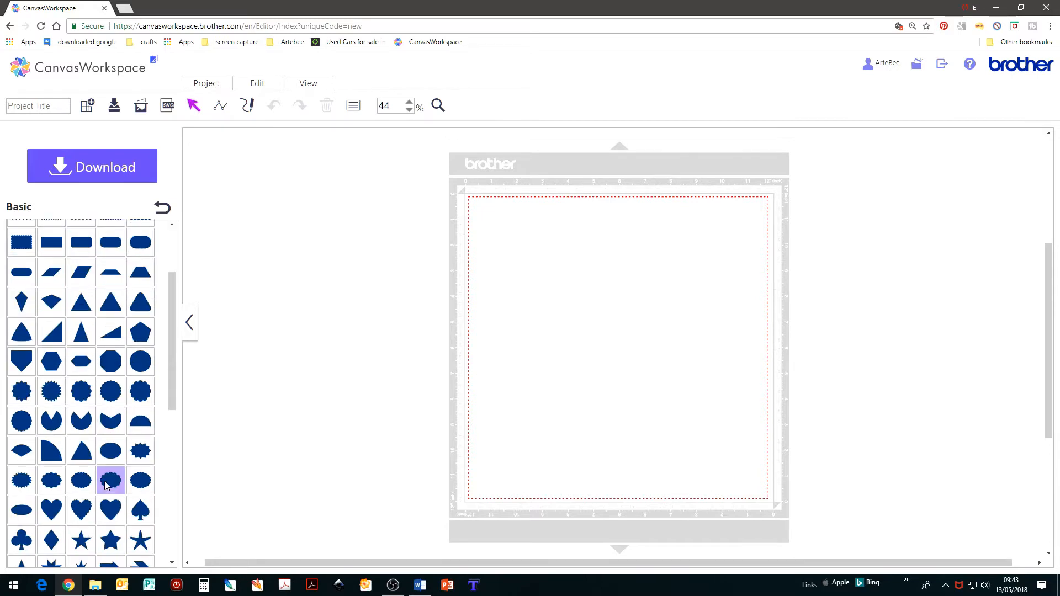
{"action": "scroll", "coordinate": [106, 485], "scroll_direction": "down", "scroll_amount": 2}
{"action": "scroll", "coordinate": [107, 485], "scroll_direction": "down", "scroll_amount": 2}
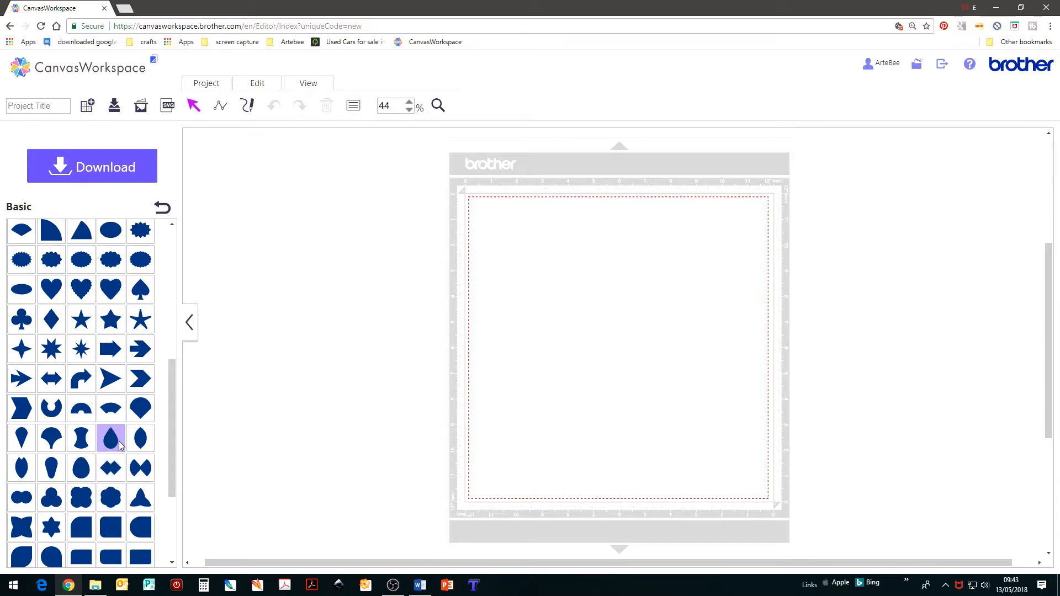
{"action": "scroll", "coordinate": [122, 442], "scroll_direction": "down", "scroll_amount": 1}
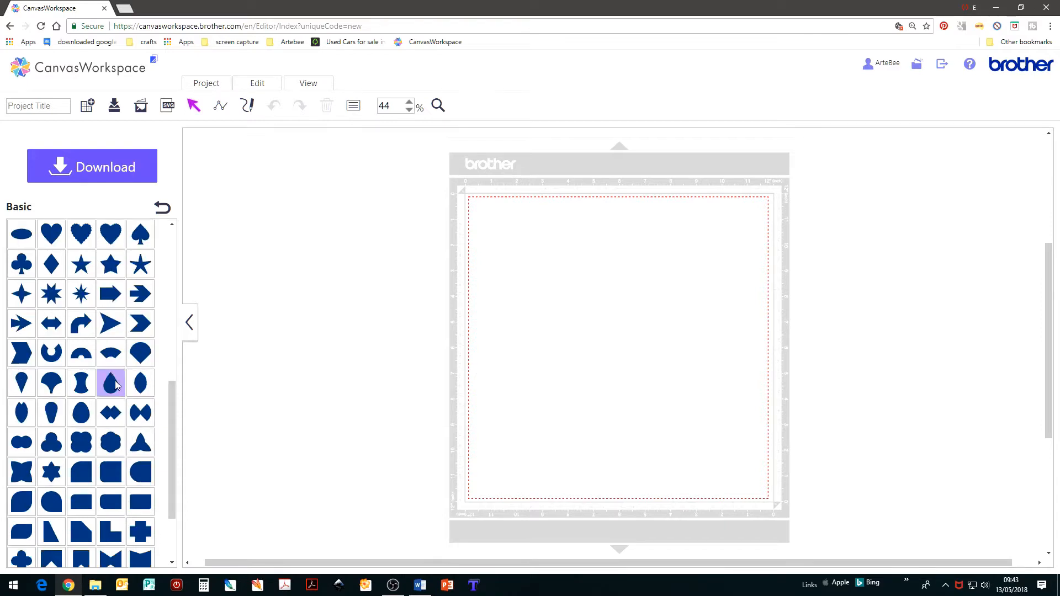
{"action": "left_click", "coordinate": [81, 415]}
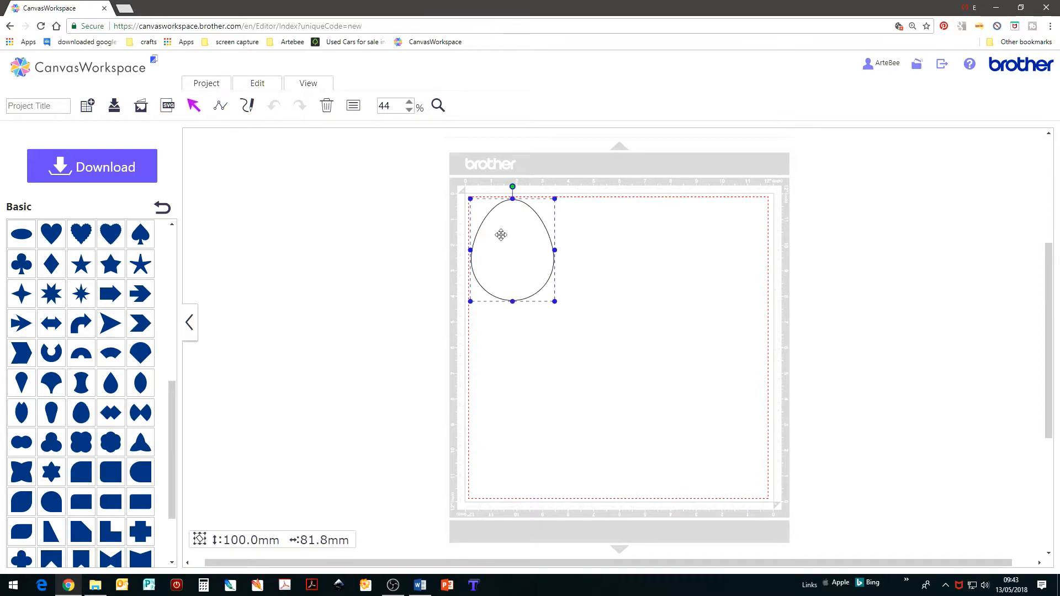
{"action": "left_click_drag", "start_coordinate": [509, 243], "coordinate": [660, 359]}
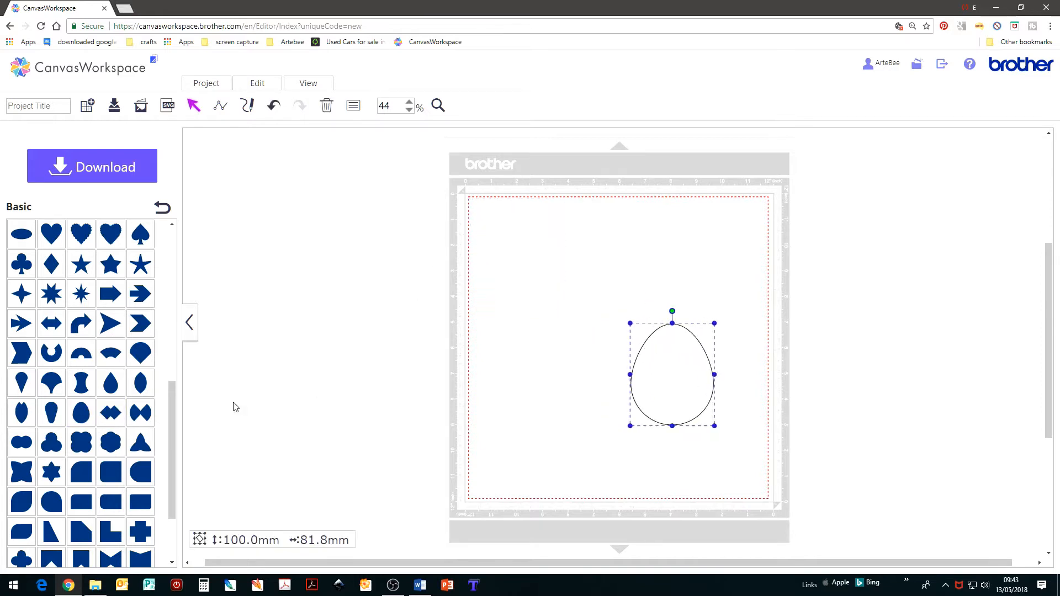
- Add a plain circle from the Basic patterns and hide the pattern library
{"action": "left_click_drag", "start_coordinate": [168, 390], "coordinate": [180, 306]}
{"action": "left_click", "coordinate": [140, 308]}
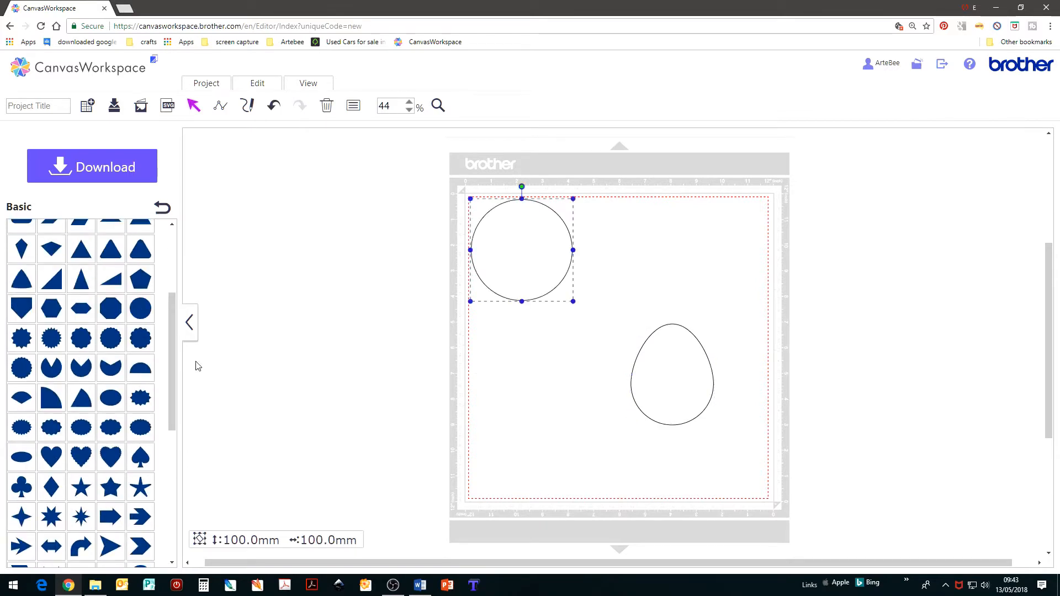
{"action": "left_click", "coordinate": [187, 328]}
- Move the egg toward the mat's centre and stretch it into a petal about 174.6 mm high and 75.7 mm wide
{"action": "left_click_drag", "start_coordinate": [591, 376], "coordinate": [539, 375]}
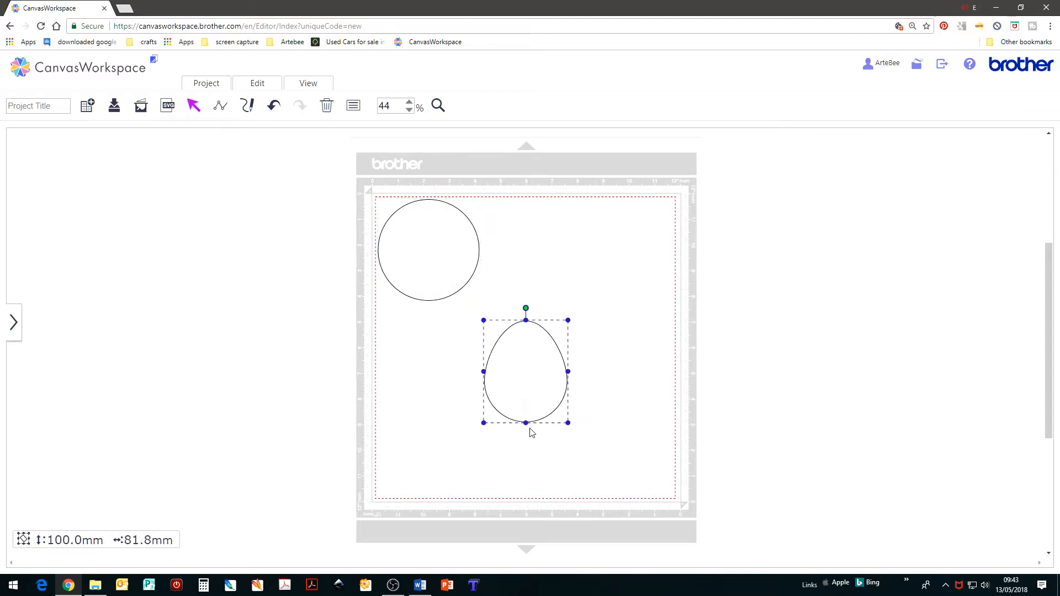
{"action": "left_click_drag", "start_coordinate": [525, 424], "coordinate": [523, 481]}
{"action": "left_click_drag", "start_coordinate": [525, 320], "coordinate": [526, 301]}
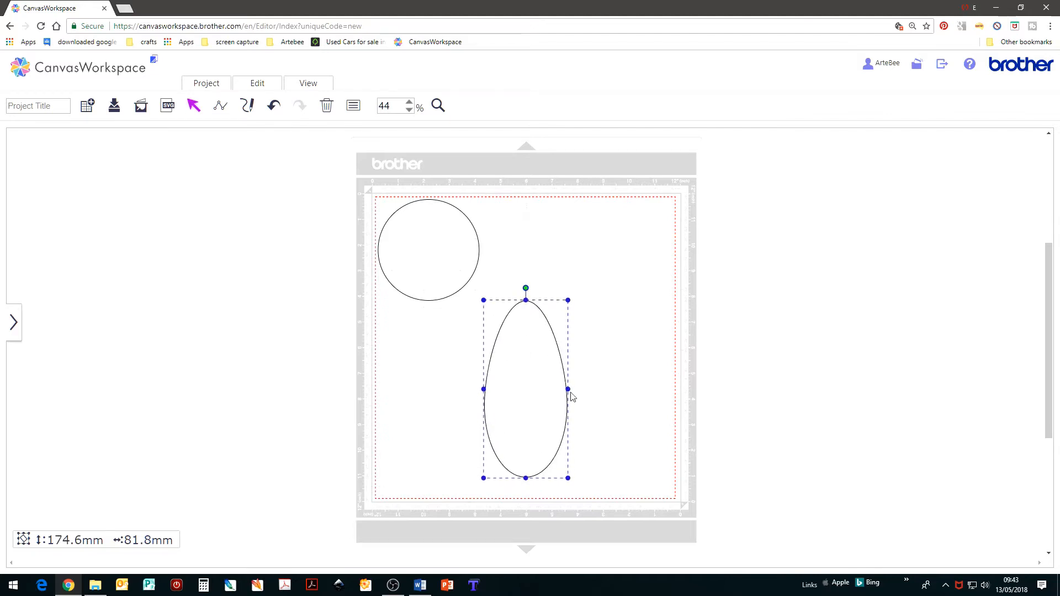
{"action": "left_click_drag", "start_coordinate": [568, 391], "coordinate": [562, 391]}
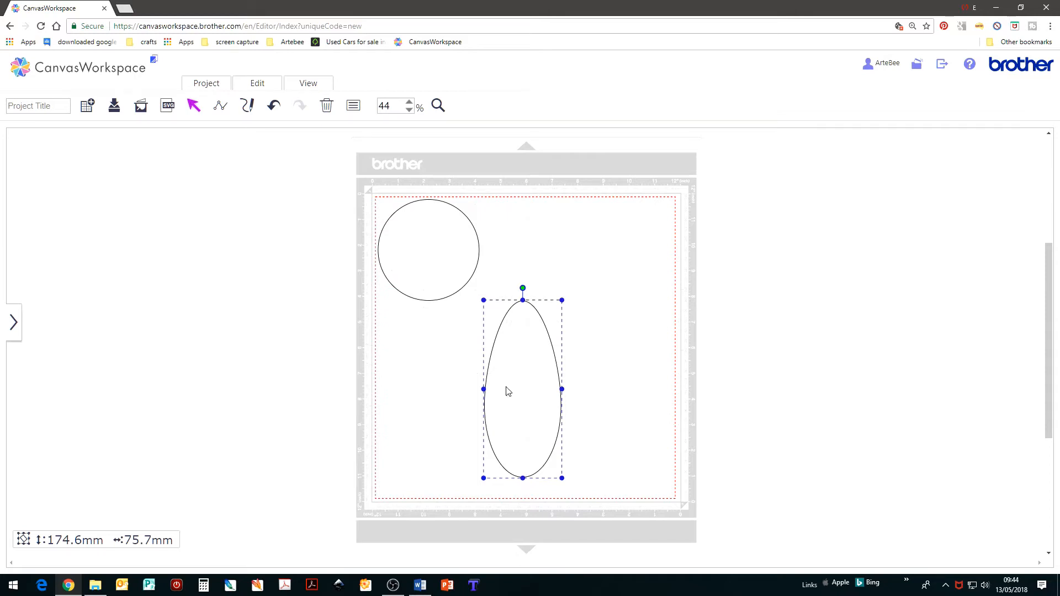
- Duplicate the egg and fit the copy centrally inside the original, resized to about 131.1 mm high and 49.3 mm wide
{"action": "right_click", "coordinate": [506, 389]}
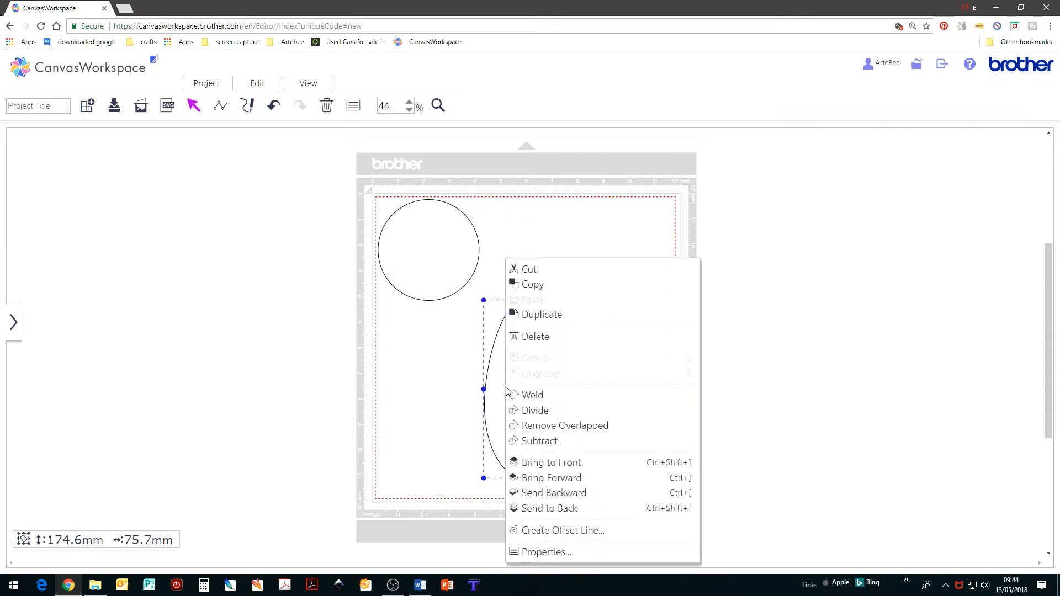
{"action": "left_click", "coordinate": [560, 314]}
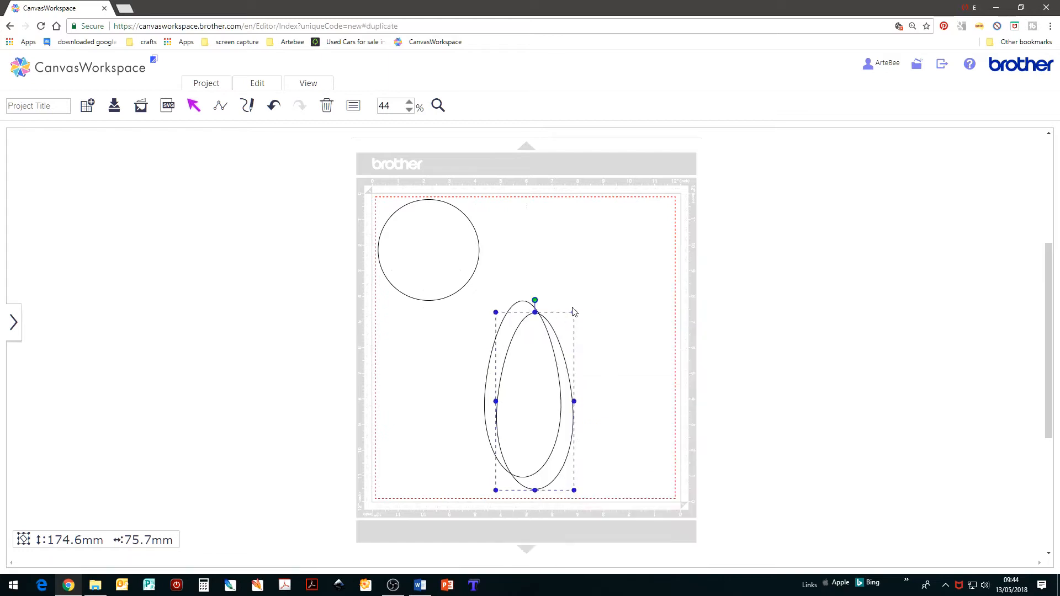
{"action": "left_click_drag", "start_coordinate": [574, 312], "coordinate": [555, 335]}
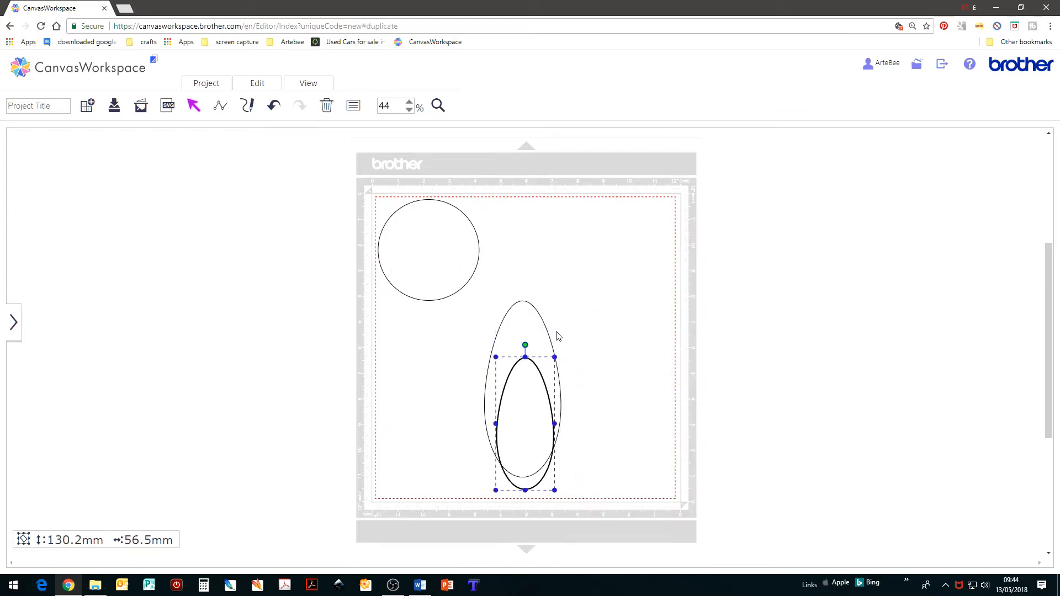
{"action": "left_click_drag", "start_coordinate": [514, 398], "coordinate": [522, 345]}
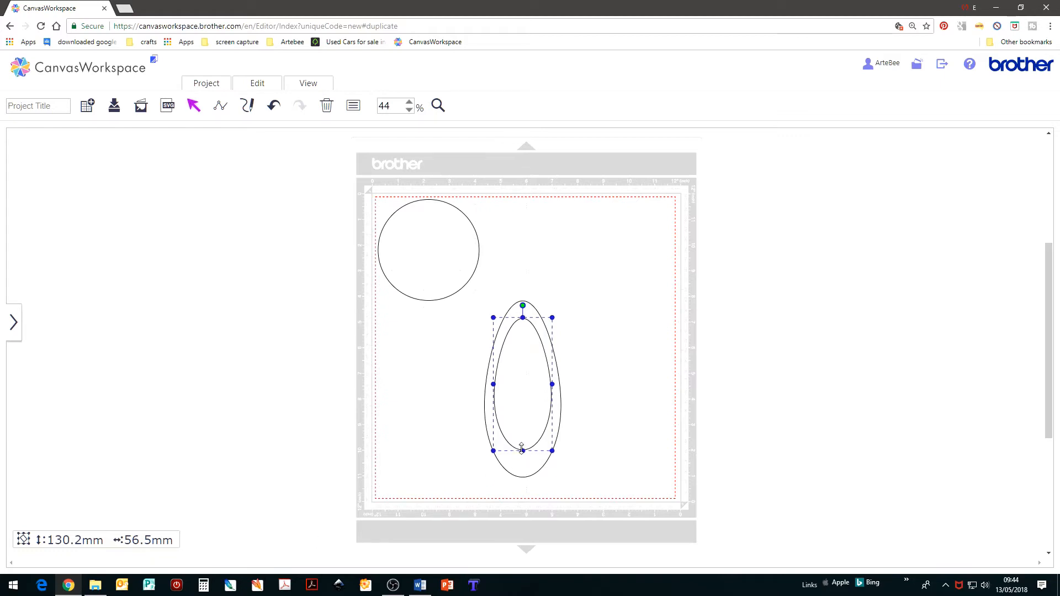
{"action": "left_click_drag", "start_coordinate": [522, 450], "coordinate": [522, 459]}
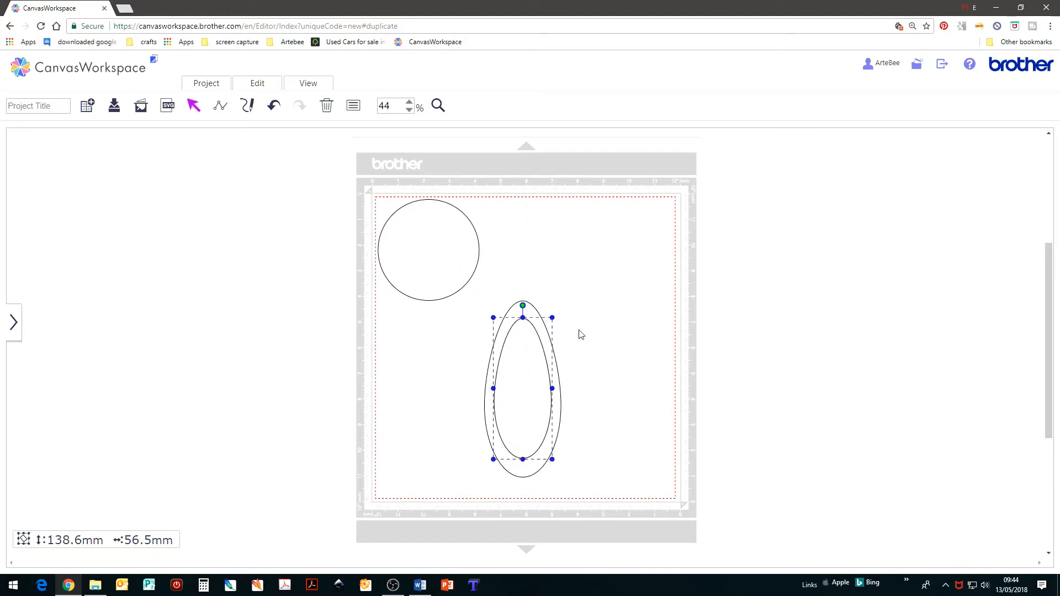
{"action": "mouse_move", "coordinate": [552, 318]}
{"action": "left_mouse_down"}
{"action": "mouse_move", "coordinate": [492, 326]}
{"action": "mouse_move", "coordinate": [497, 335]}
{"action": "mouse_move", "coordinate": [522, 325]}
{"action": "left_mouse_up"}
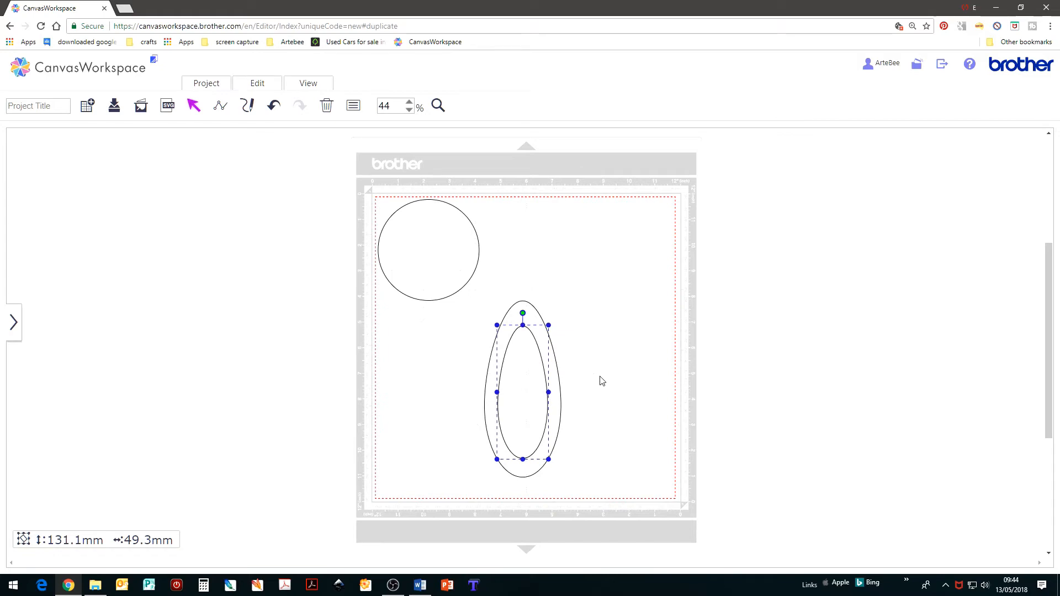
- Fill the inner egg with light tan and the outer egg with salmon pink
{"action": "left_click", "coordinate": [350, 108]}
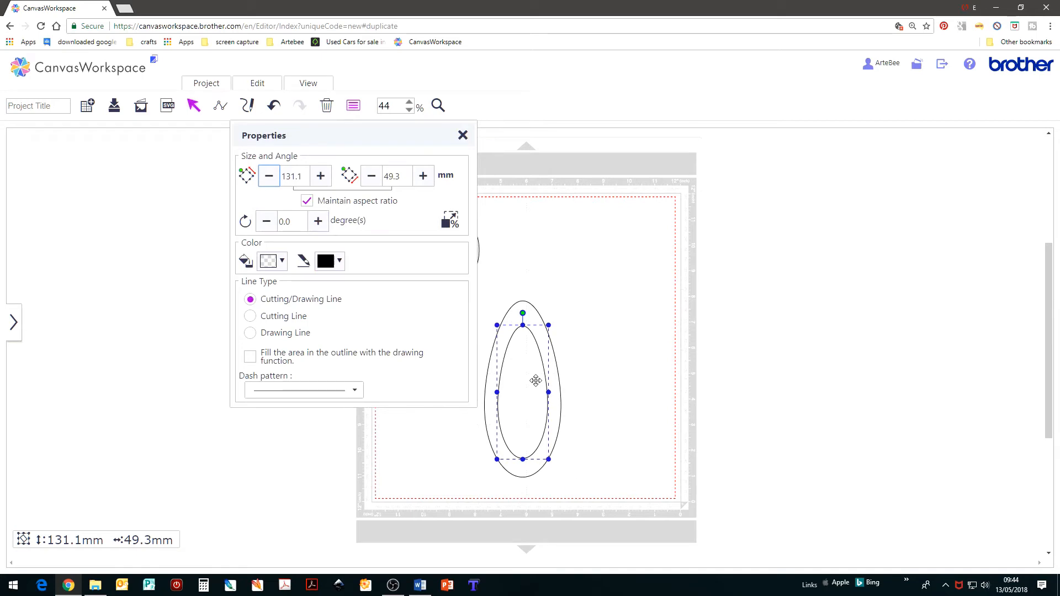
{"action": "left_click", "coordinate": [281, 262]}
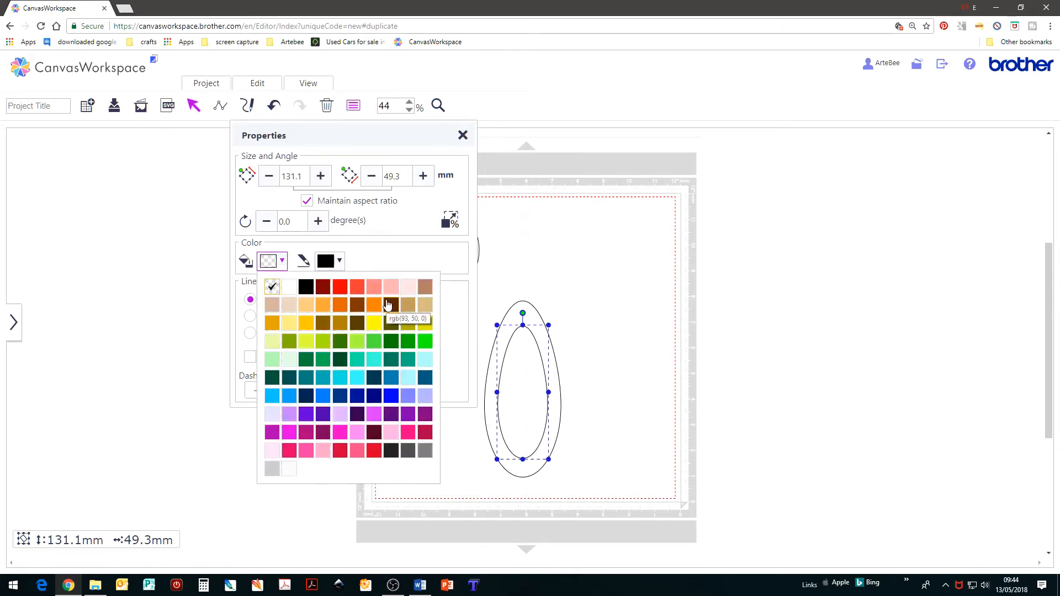
{"action": "left_click", "coordinate": [272, 307]}
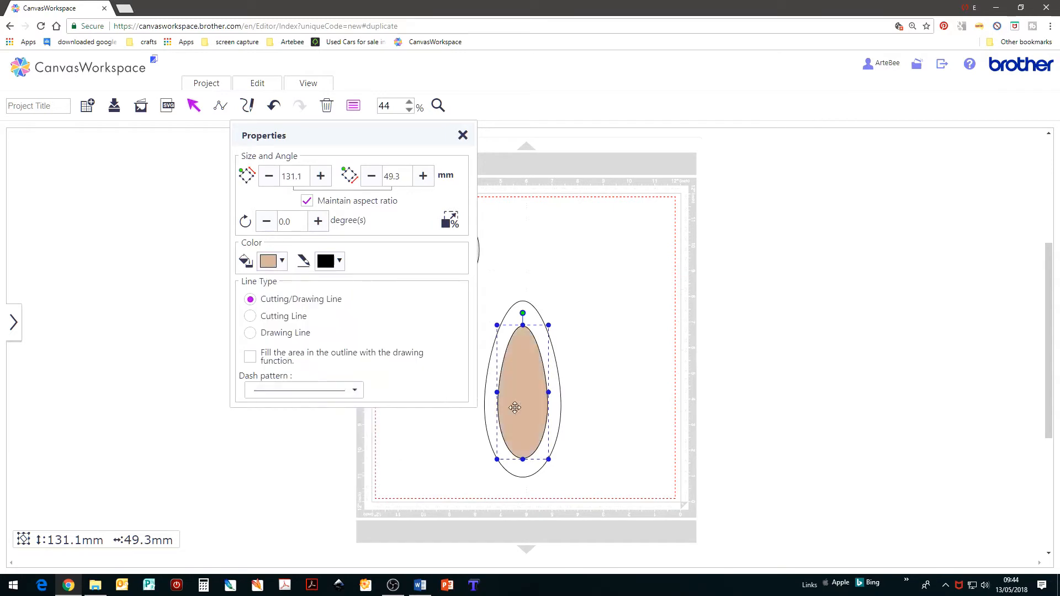
{"action": "left_click", "coordinate": [561, 392]}
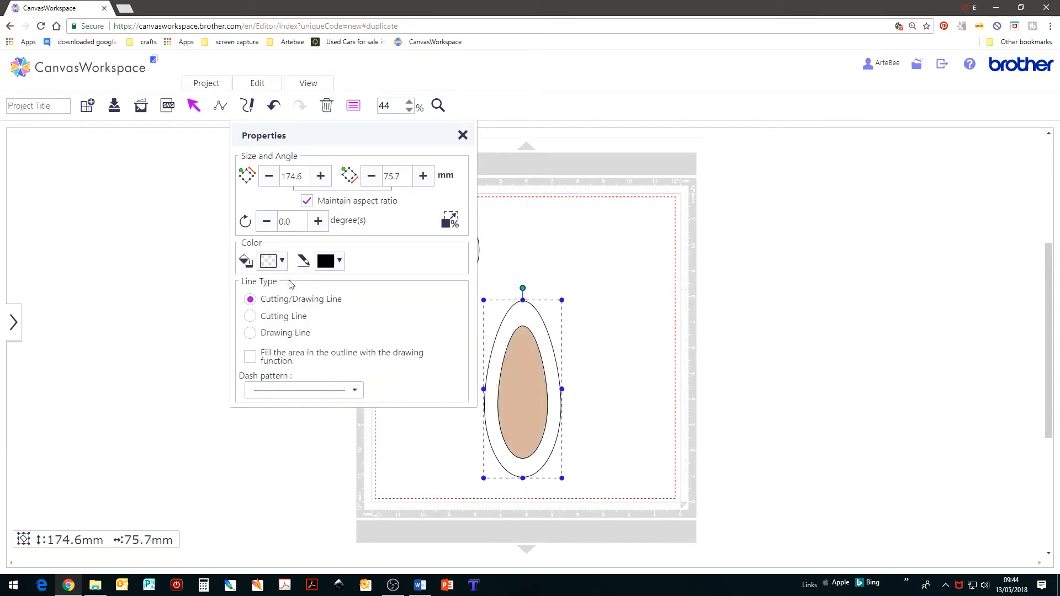
{"action": "left_click", "coordinate": [282, 261]}
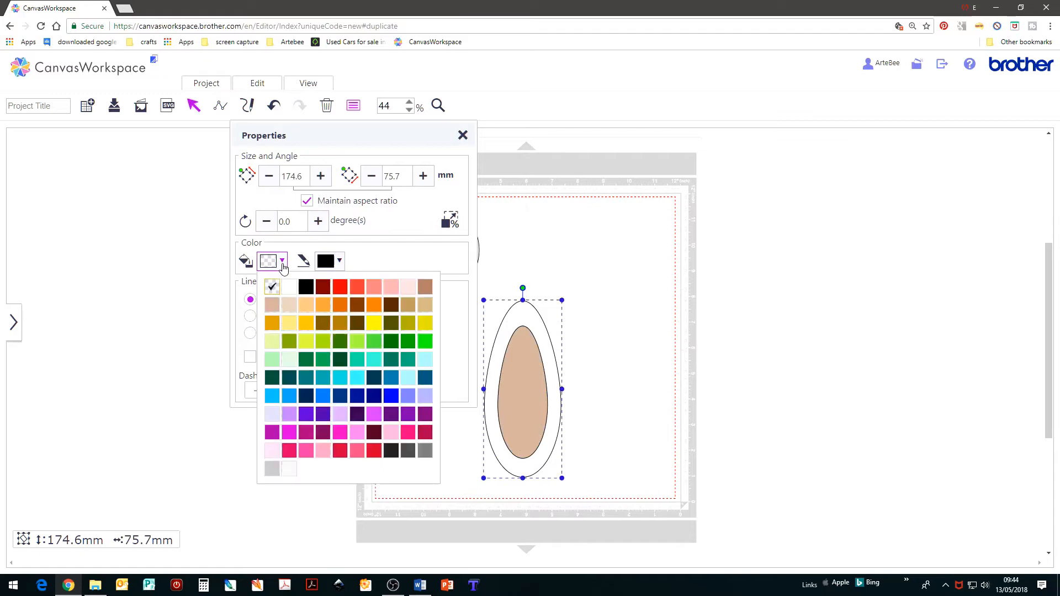
{"action": "left_click", "coordinate": [362, 306]}
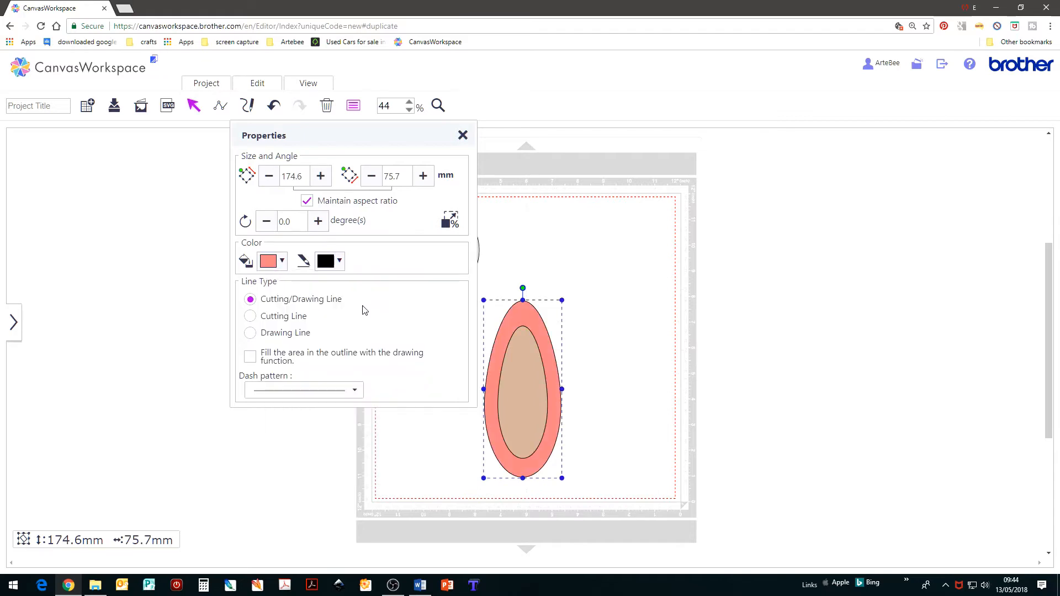
{"action": "left_click", "coordinate": [462, 136]}
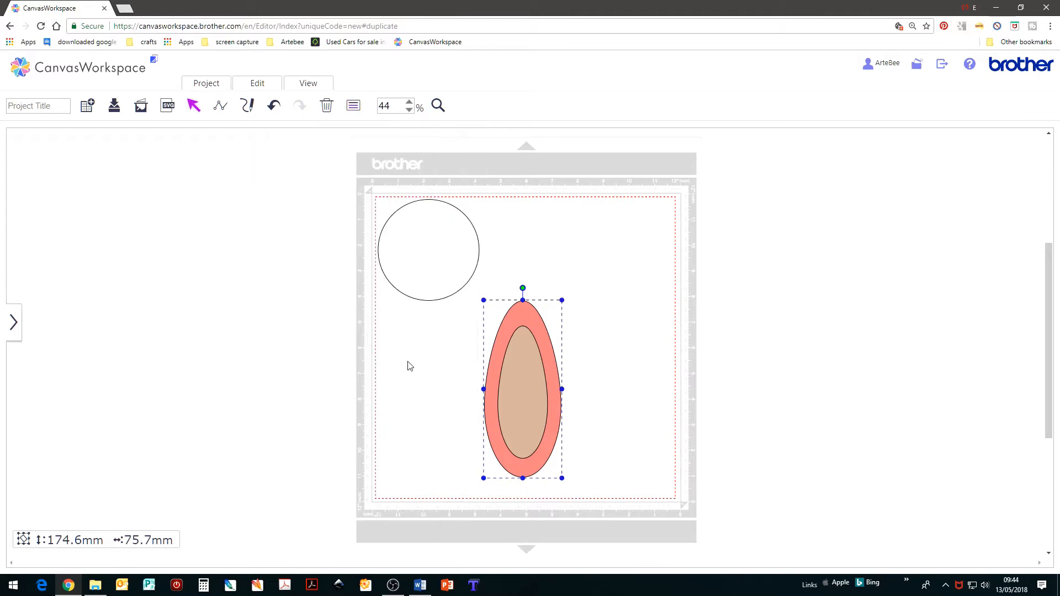
- Subtract the inner egg from the outer one and shrink the resulting ring to about 109.4 mm high and 47.5 mm wide
{"action": "left_click", "coordinate": [518, 396]}
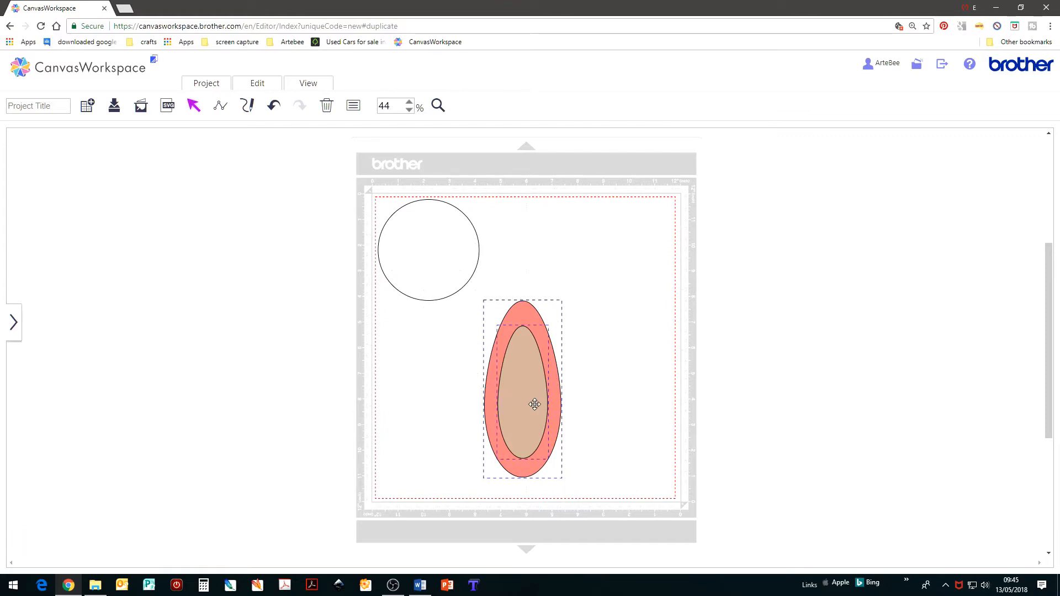
{"action": "left_click", "coordinate": [248, 87]}
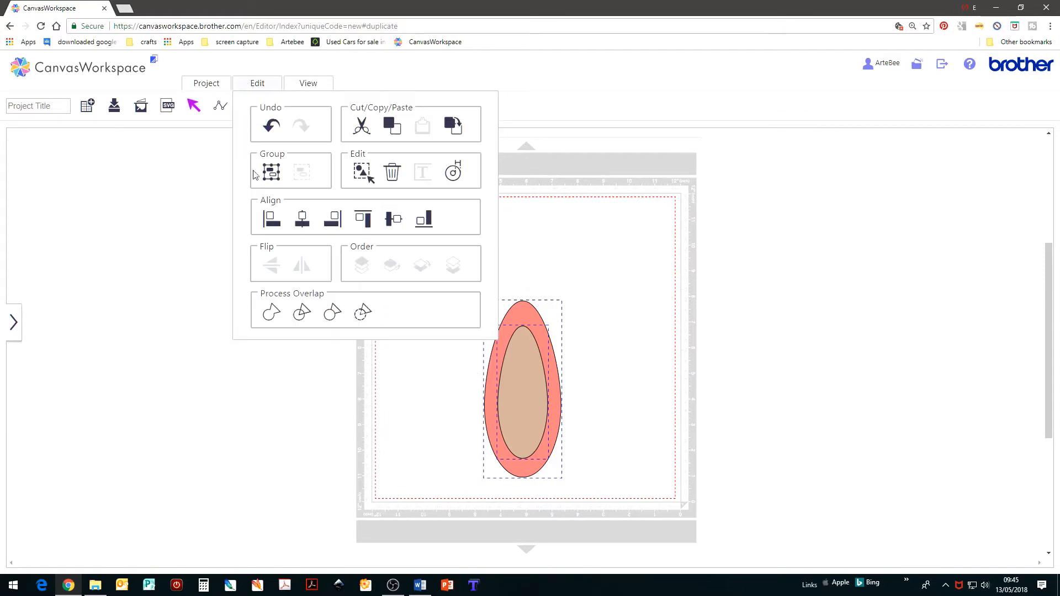
{"action": "left_click", "coordinate": [360, 318]}
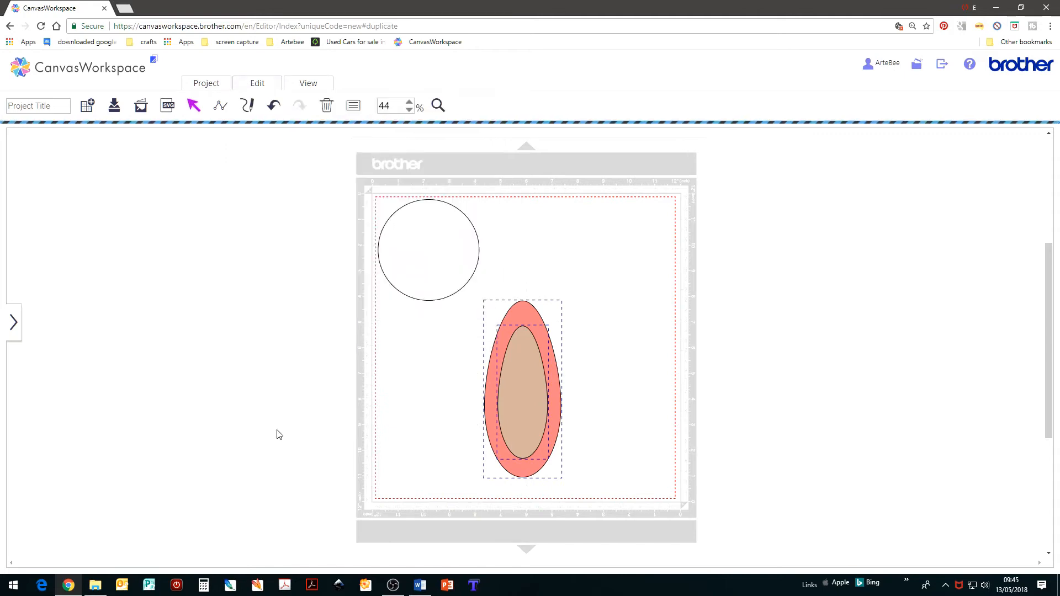
{"action": "left_click", "coordinate": [537, 341]}
{"action": "left_click_drag", "start_coordinate": [561, 301], "coordinate": [631, 381]}
- Shrink the circle to about 56.1 mm across and place it near the middle of the mat
{"action": "left_click_drag", "start_coordinate": [449, 266], "coordinate": [507, 362]}
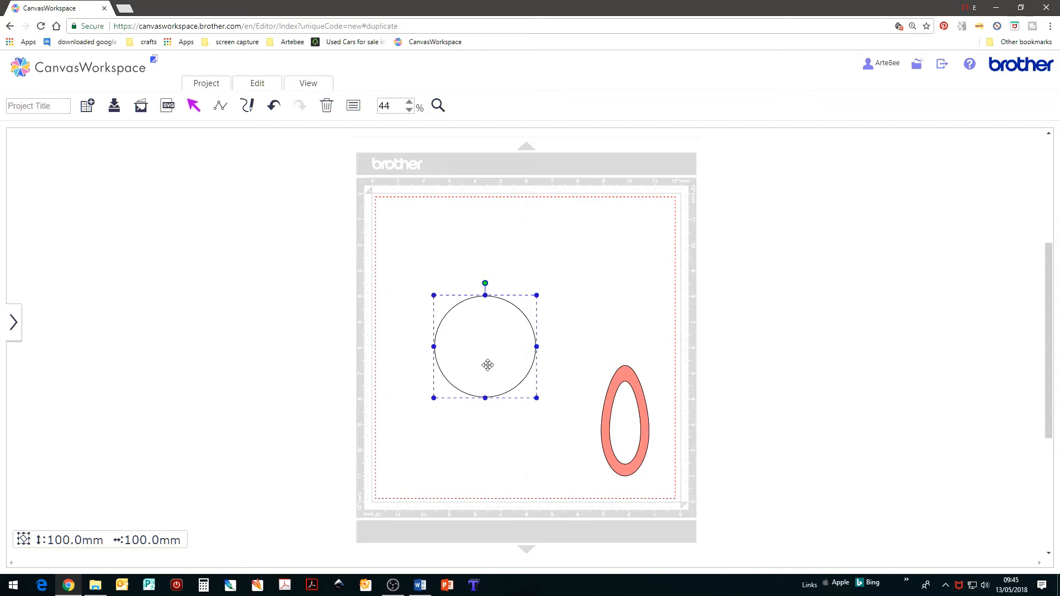
{"action": "left_click_drag", "start_coordinate": [535, 295], "coordinate": [492, 330]}
{"action": "left_click_drag", "start_coordinate": [464, 367], "coordinate": [512, 308]}
- Place the egg ring directly below the circle with its narrow tip touching, and resize it to about 105.3 mm by 45.7 mm
{"action": "left_click_drag", "start_coordinate": [628, 376], "coordinate": [514, 345]}
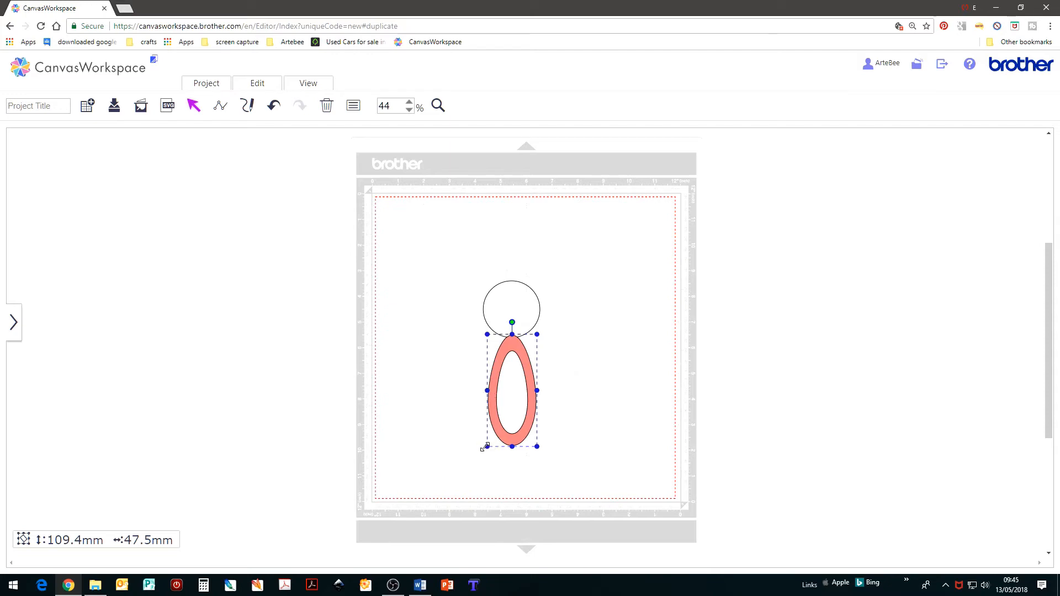
{"action": "left_click_drag", "start_coordinate": [486, 447], "coordinate": [493, 435]}
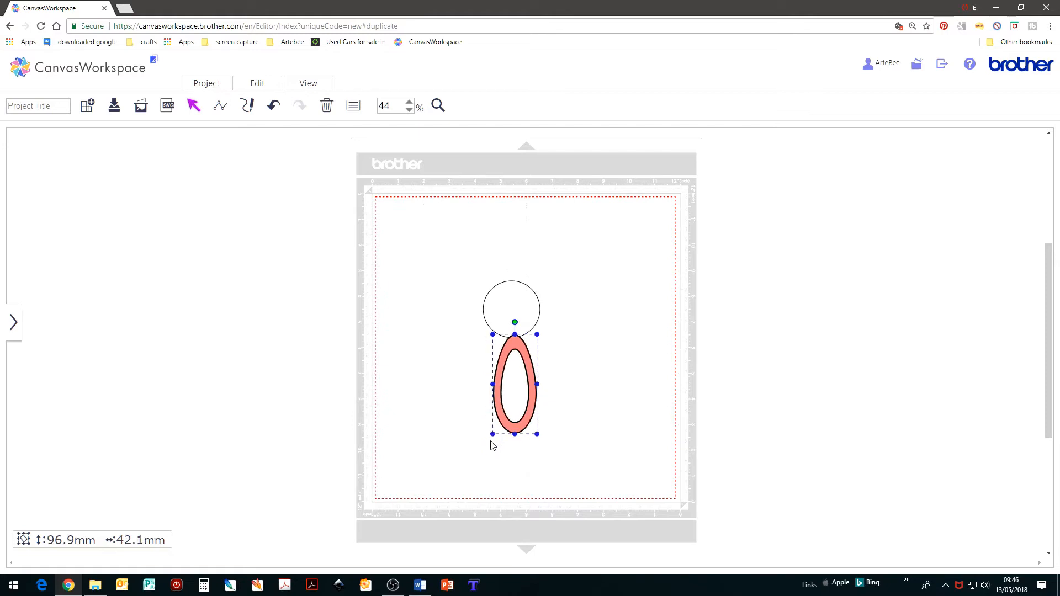
{"action": "left_click", "coordinate": [524, 305]}
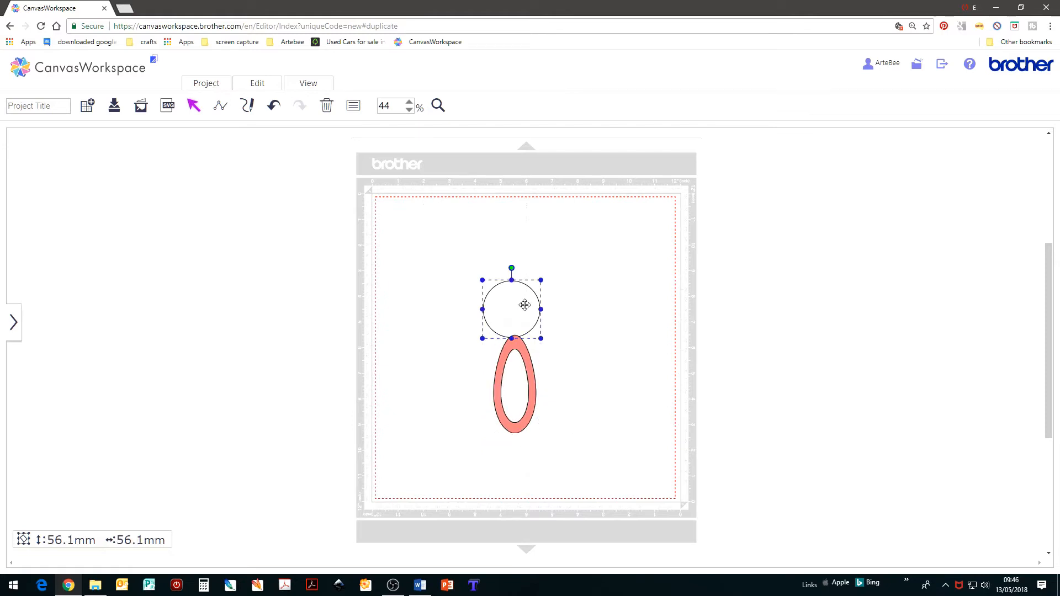
{"action": "left_click", "coordinate": [507, 429]}
{"action": "left_click_drag", "start_coordinate": [493, 434], "coordinate": [489, 442]}
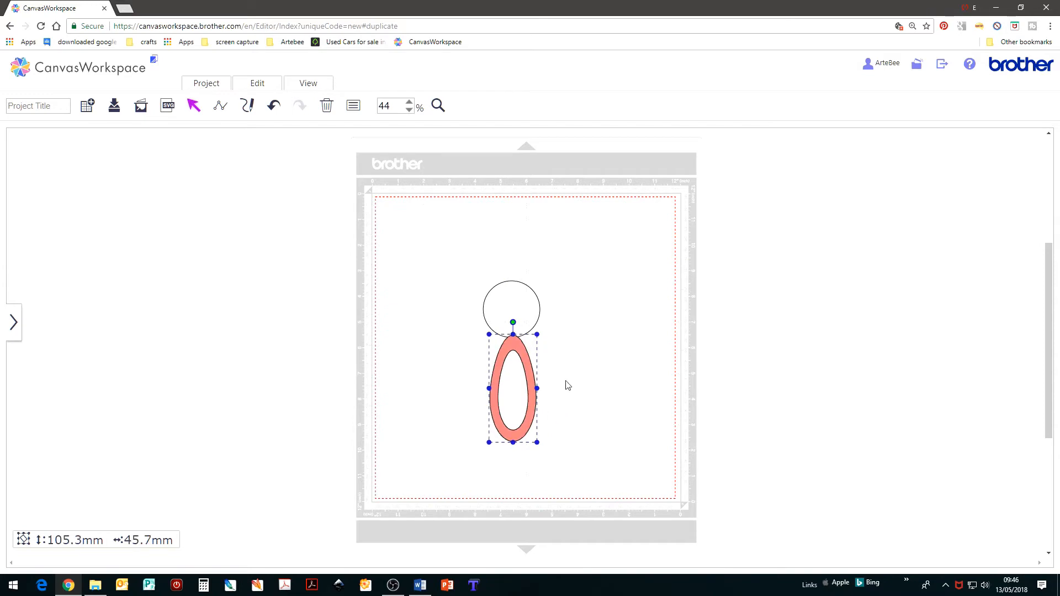
- Duplicate the egg ring, rotate the copy 180°, and place it directly above the circle with its narrow tip touching
{"action": "right_click", "coordinate": [525, 359]}
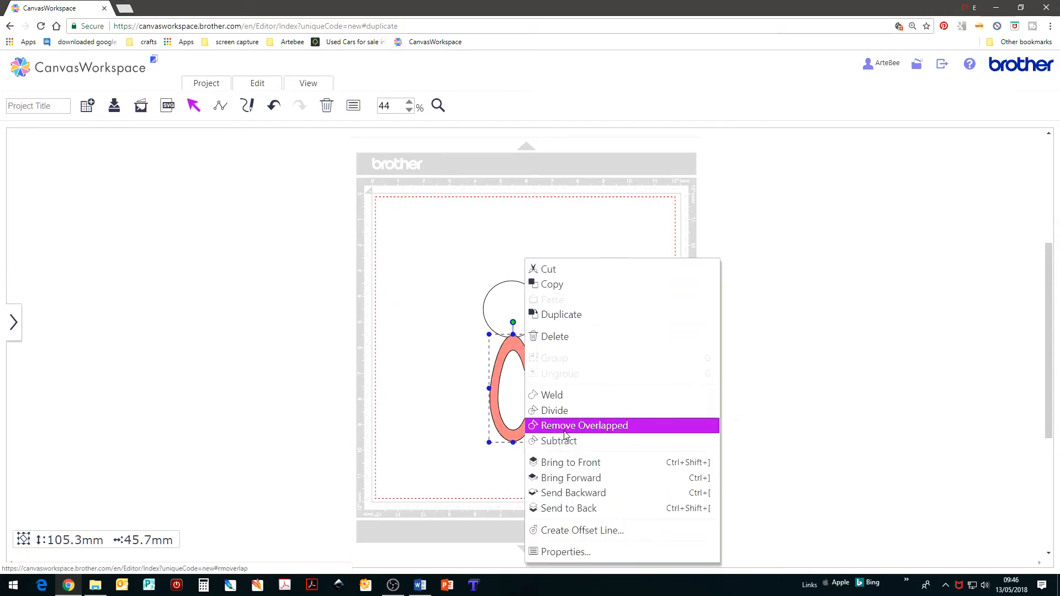
{"action": "left_click", "coordinate": [561, 314]}
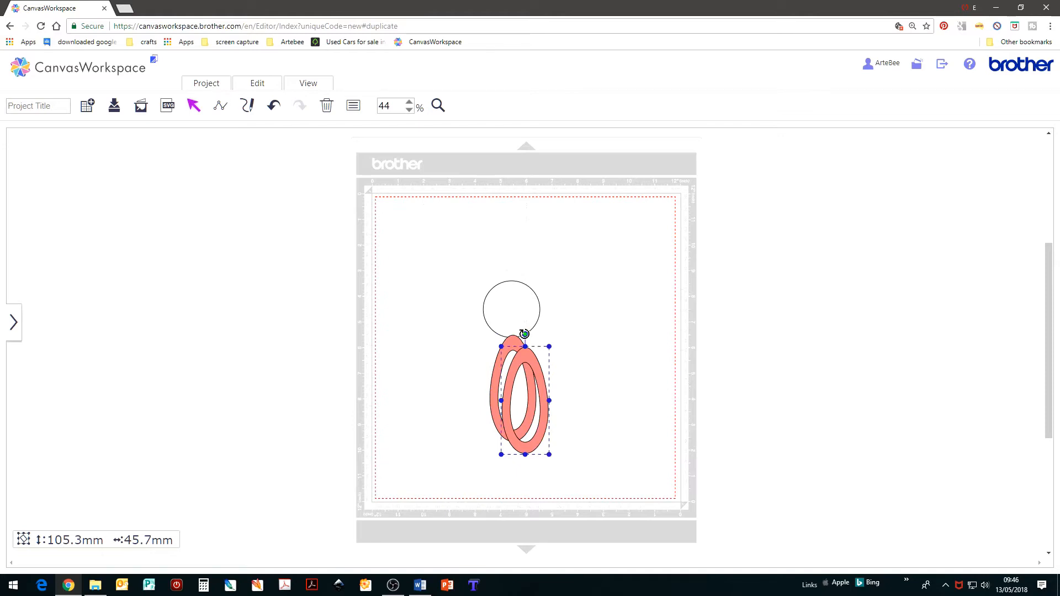
{"action": "left_click_drag", "start_coordinate": [524, 334], "coordinate": [533, 474]}
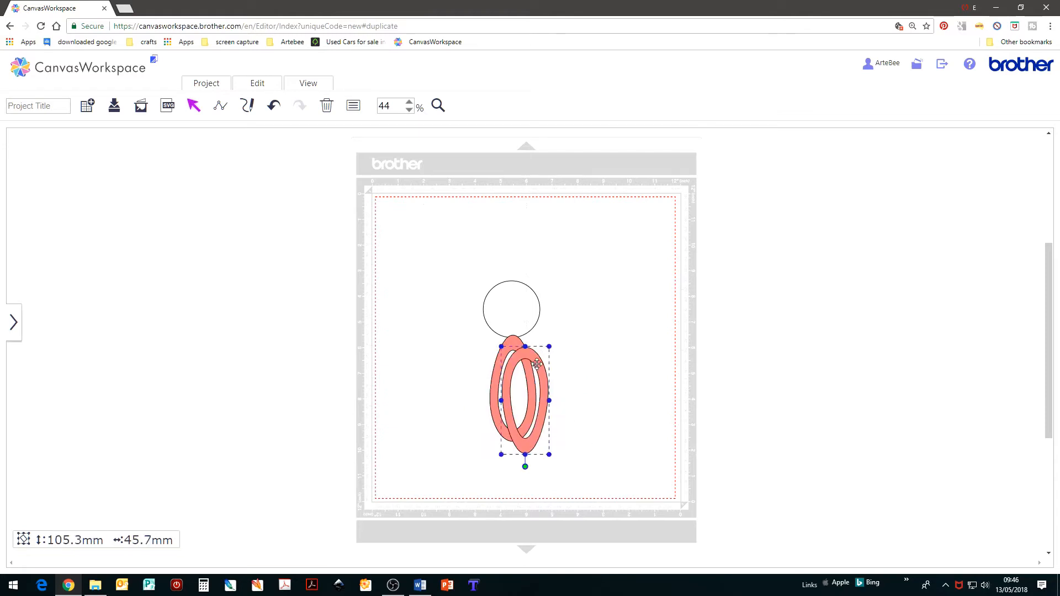
{"action": "left_click_drag", "start_coordinate": [532, 327], "coordinate": [523, 199]}
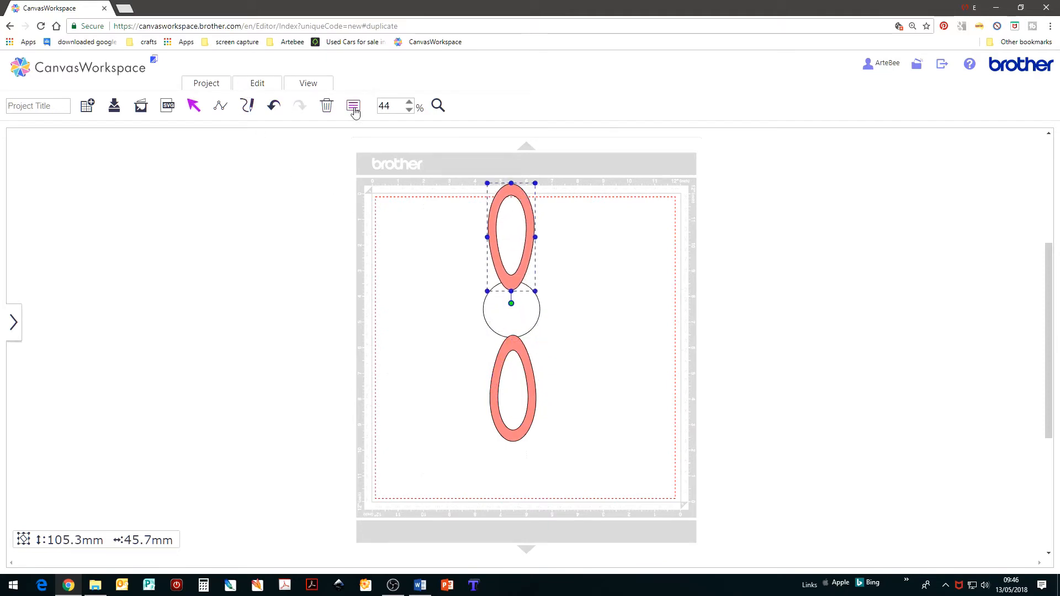
- Move both egg rings and the circle lower on the mat, and shrink the circle to about 51.3 mm to fit between the tips
{"action": "left_click_drag", "start_coordinate": [522, 354], "coordinate": [523, 393]}
{"action": "left_click_drag", "start_coordinate": [511, 320], "coordinate": [510, 353]}
{"action": "left_click_drag", "start_coordinate": [517, 275], "coordinate": [517, 313]}
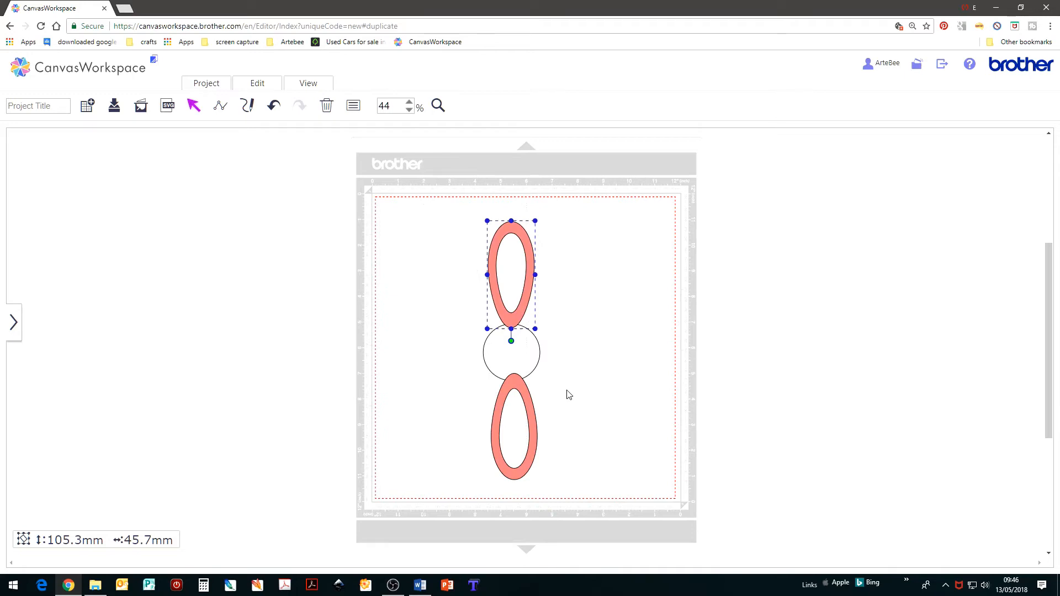
{"action": "left_click", "coordinate": [541, 371]}
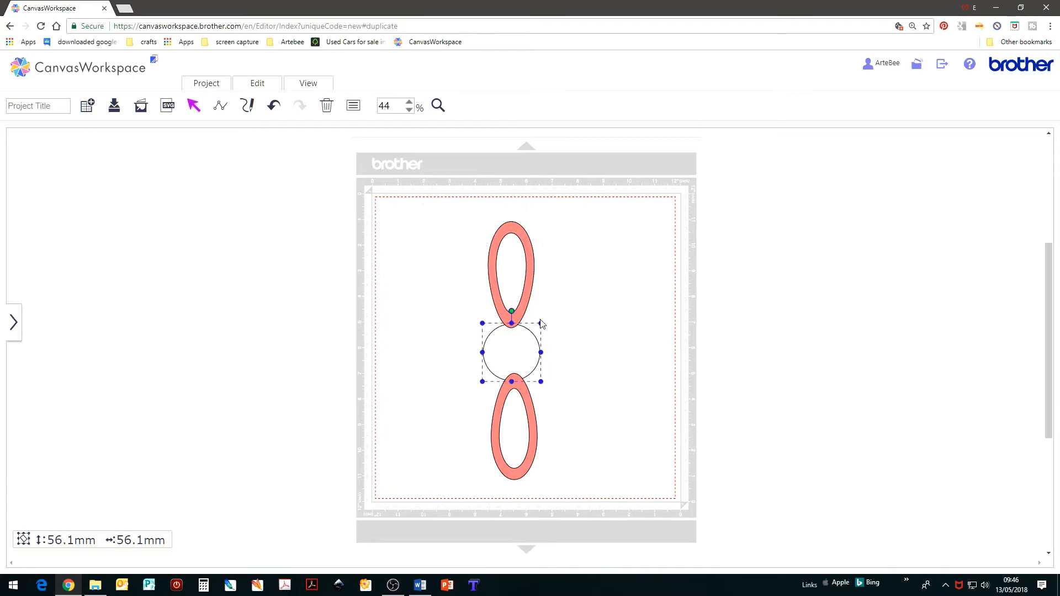
{"action": "left_click_drag", "start_coordinate": [540, 324], "coordinate": [521, 340]}
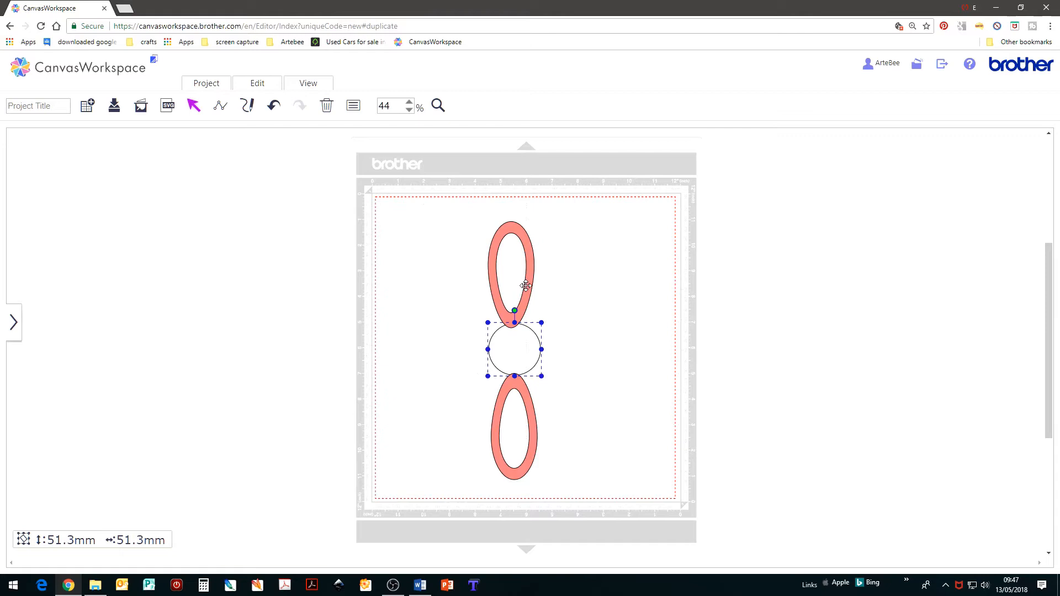
- Align the upper and lower egg rings on a common vertical centre line and group them
{"action": "left_click", "coordinate": [526, 285]}
{"action": "left_click", "coordinate": [535, 420], "text": "shift"}
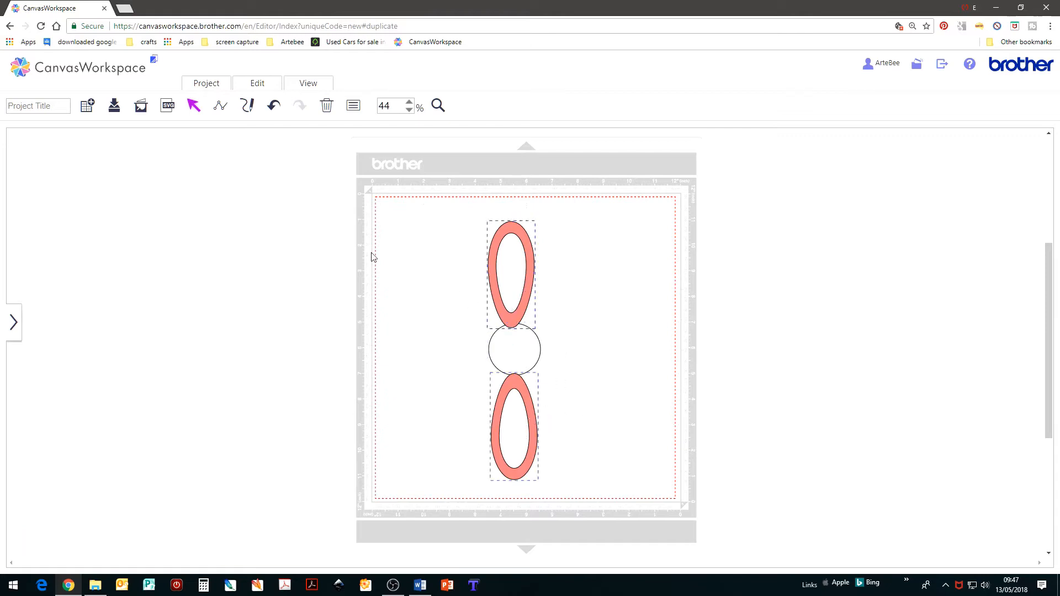
{"action": "left_click", "coordinate": [258, 84]}
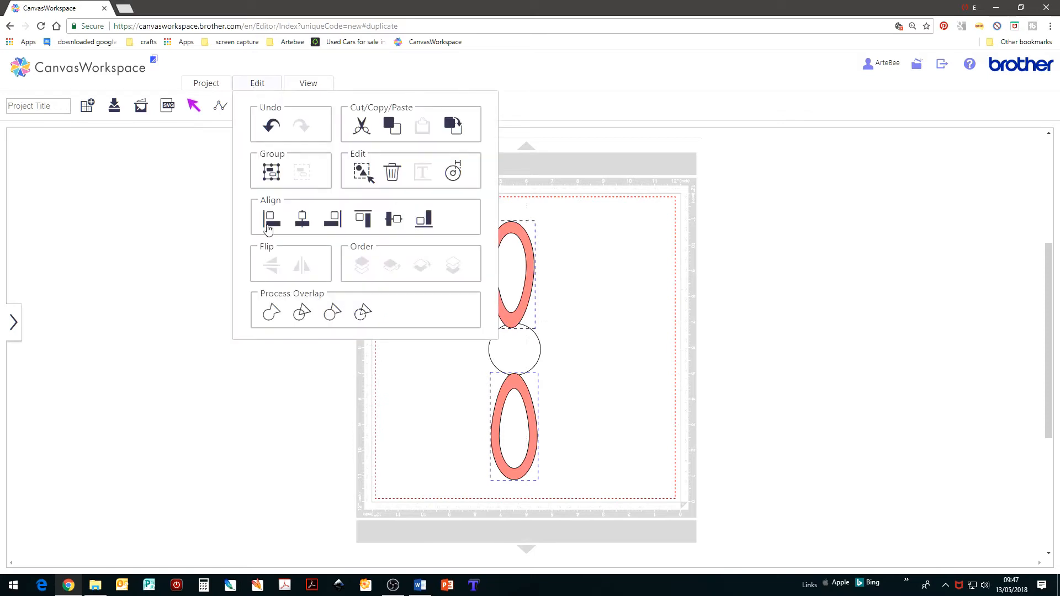
{"action": "left_click", "coordinate": [301, 220]}
{"action": "right_click", "coordinate": [569, 288]}
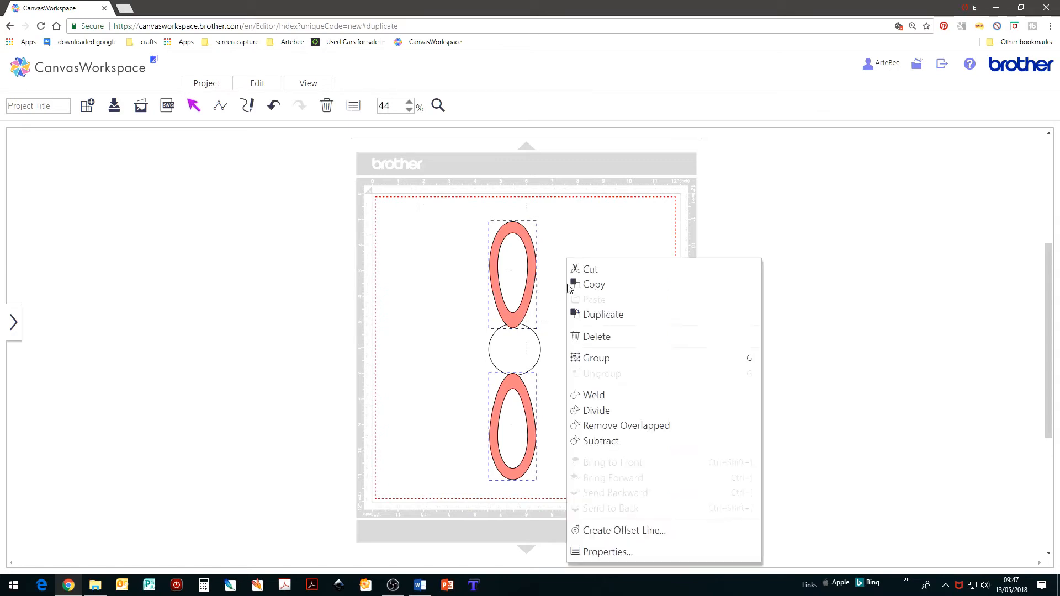
{"action": "left_click", "coordinate": [597, 358]}
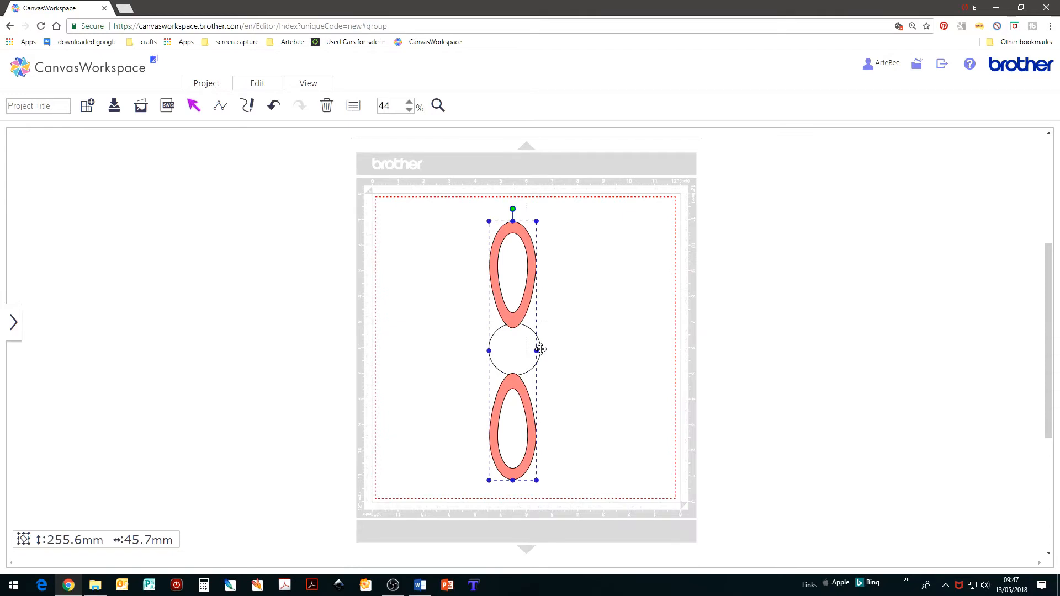
- Clear the selection of the rings and circle, and undo the grouping of the two egg rings
{"action": "left_click", "coordinate": [637, 341]}
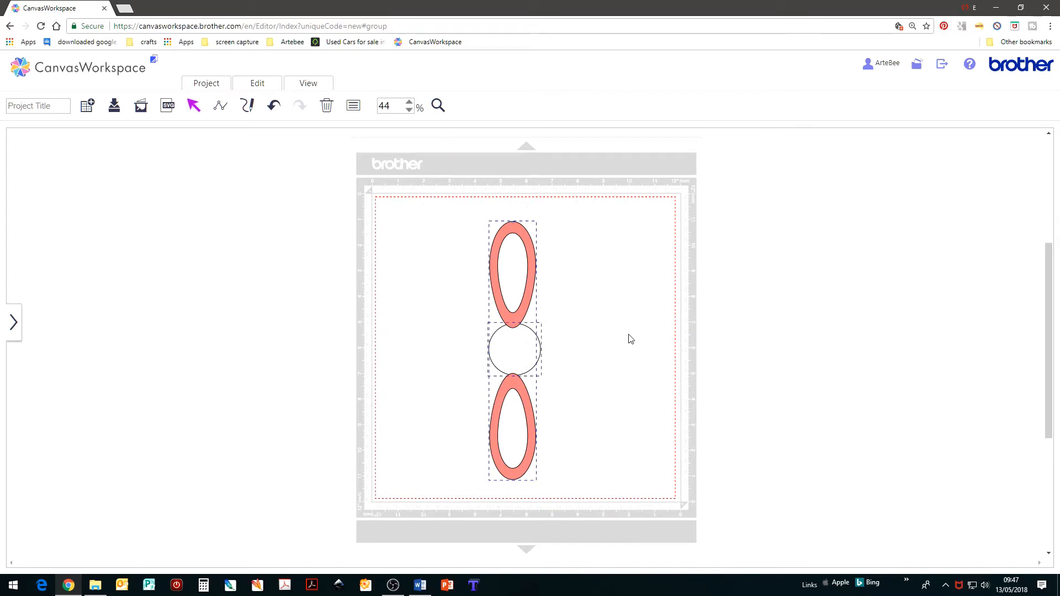
{"action": "left_click", "coordinate": [403, 346]}
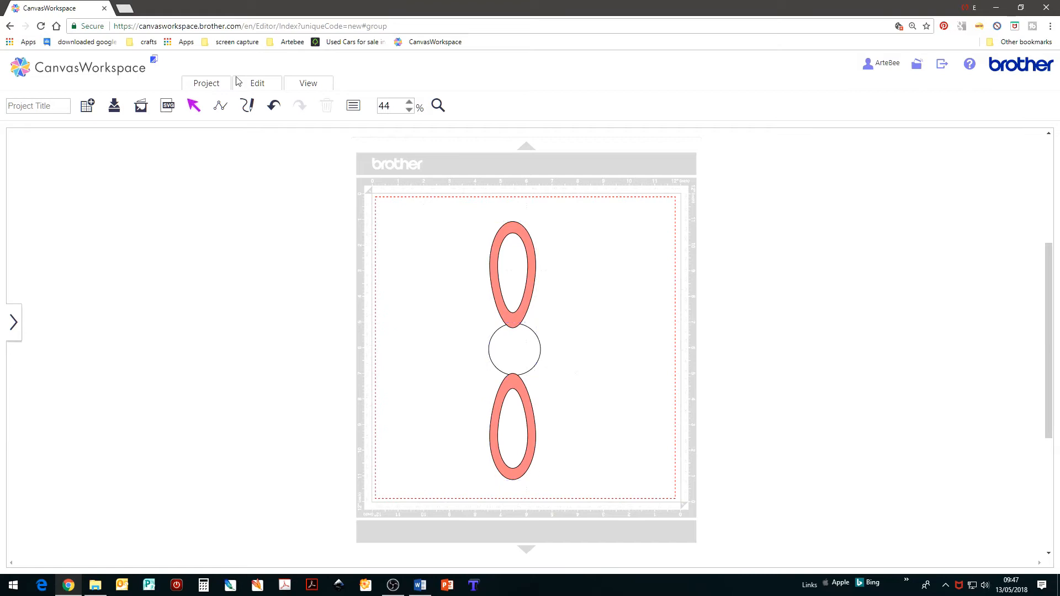
{"action": "left_click", "coordinate": [274, 107]}
- Align both egg rings and the circle on one vertical centre line, and undo an attempt to centre them by height
{"action": "left_click", "coordinate": [527, 408]}
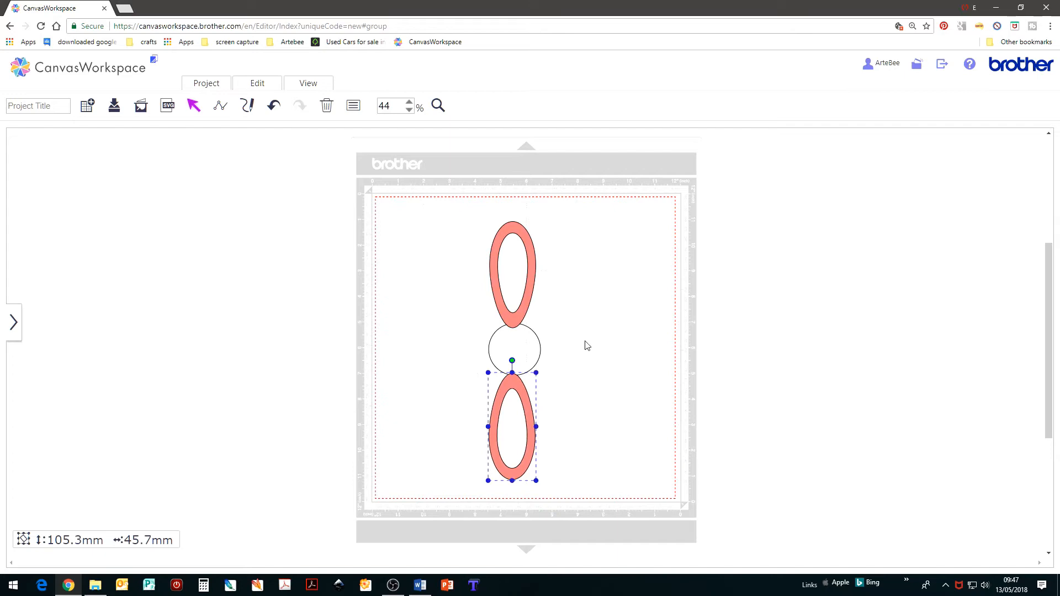
{"action": "left_click", "coordinate": [531, 336], "text": "ctrl"}
{"action": "left_click", "coordinate": [529, 293], "text": "ctrl"}
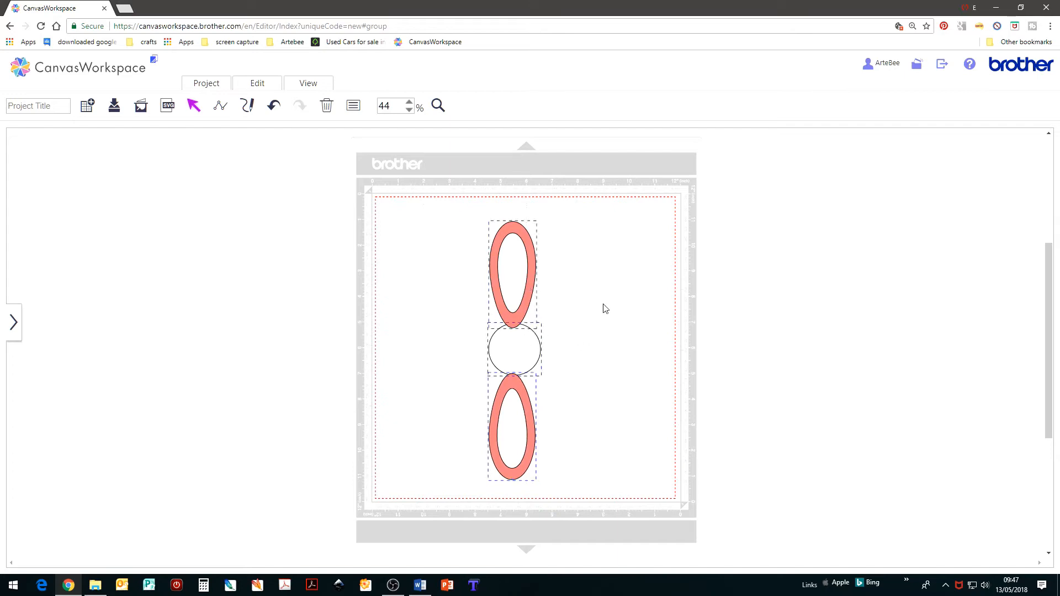
{"action": "left_click", "coordinate": [255, 87]}
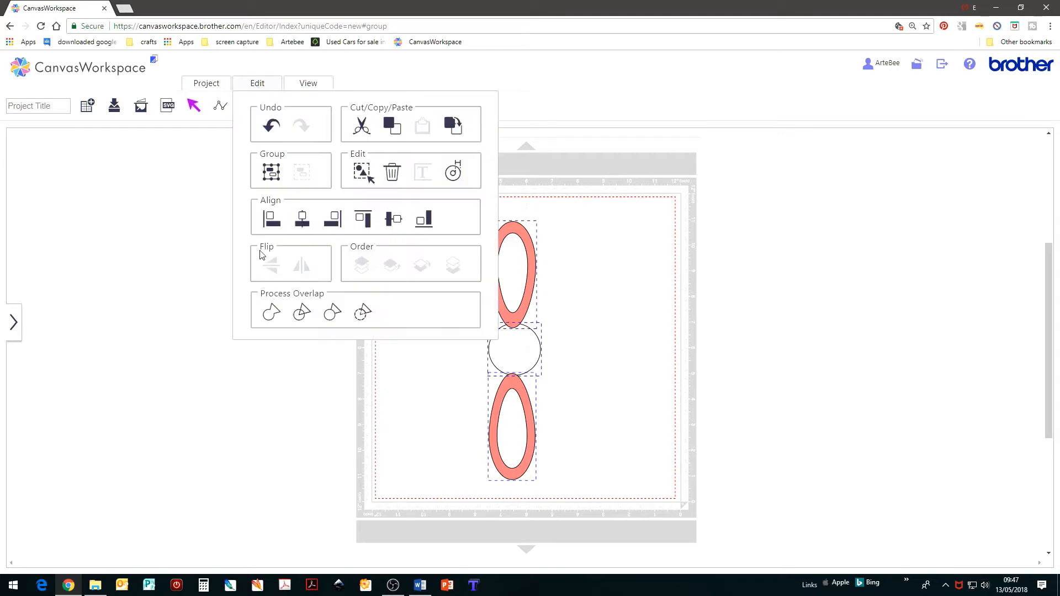
{"action": "left_click", "coordinate": [302, 220]}
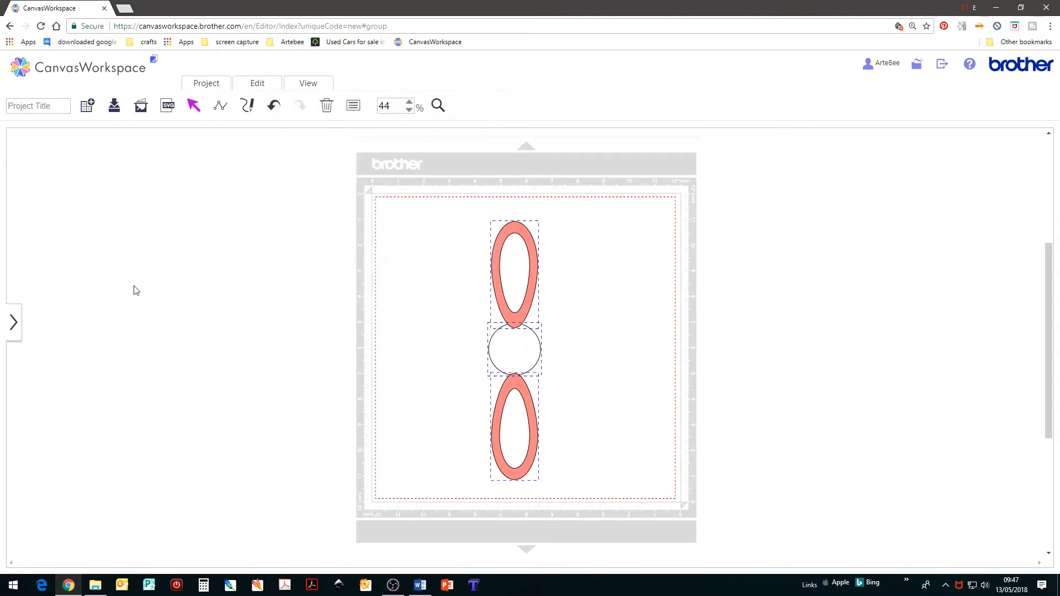
{"action": "left_click", "coordinate": [257, 86]}
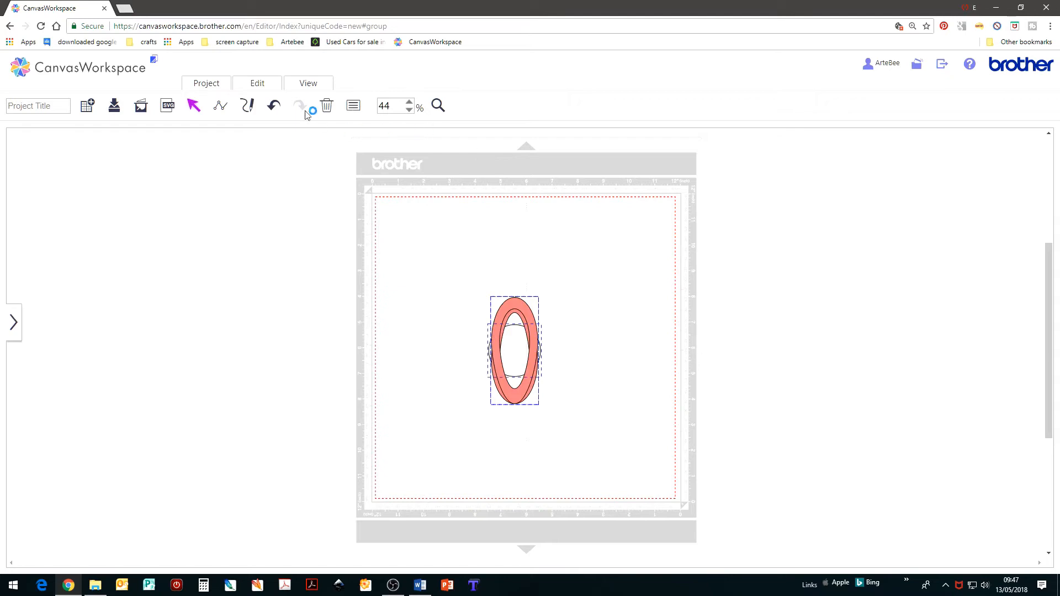
{"action": "left_click", "coordinate": [273, 108]}
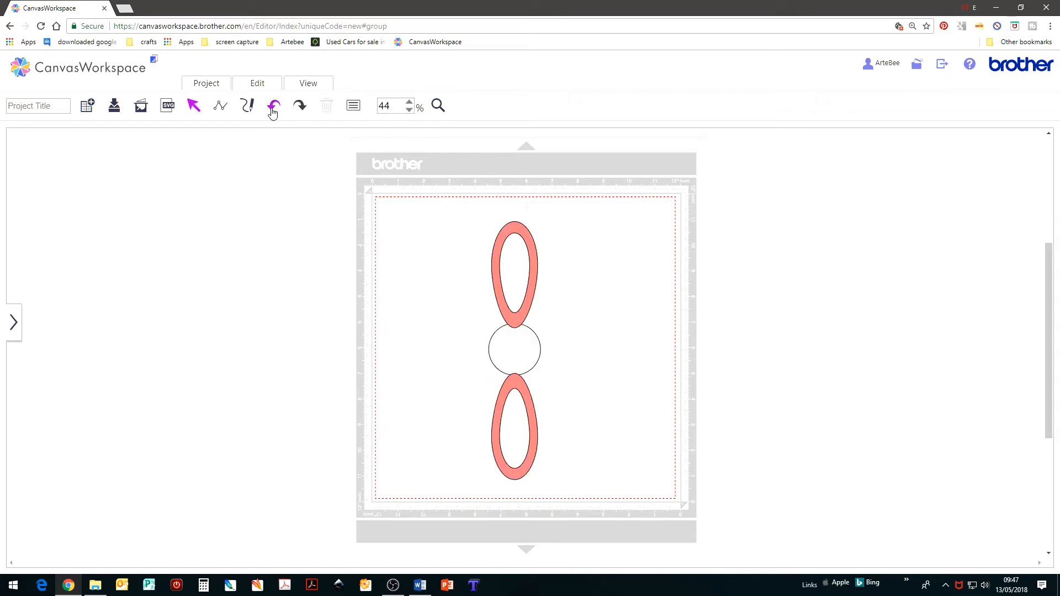
- Centre only the two egg rings horizontally on each other, leaving out the circle, and group them as a petal pair
{"action": "left_click", "coordinate": [528, 294]}
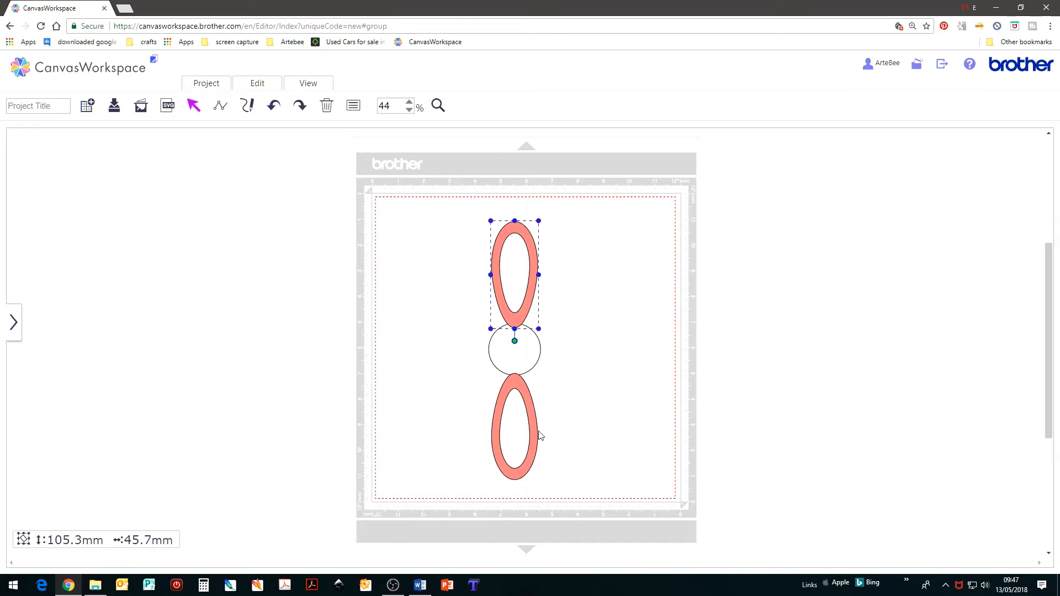
{"action": "left_click", "coordinate": [535, 433], "text": "shift"}
{"action": "left_click", "coordinate": [256, 84]}
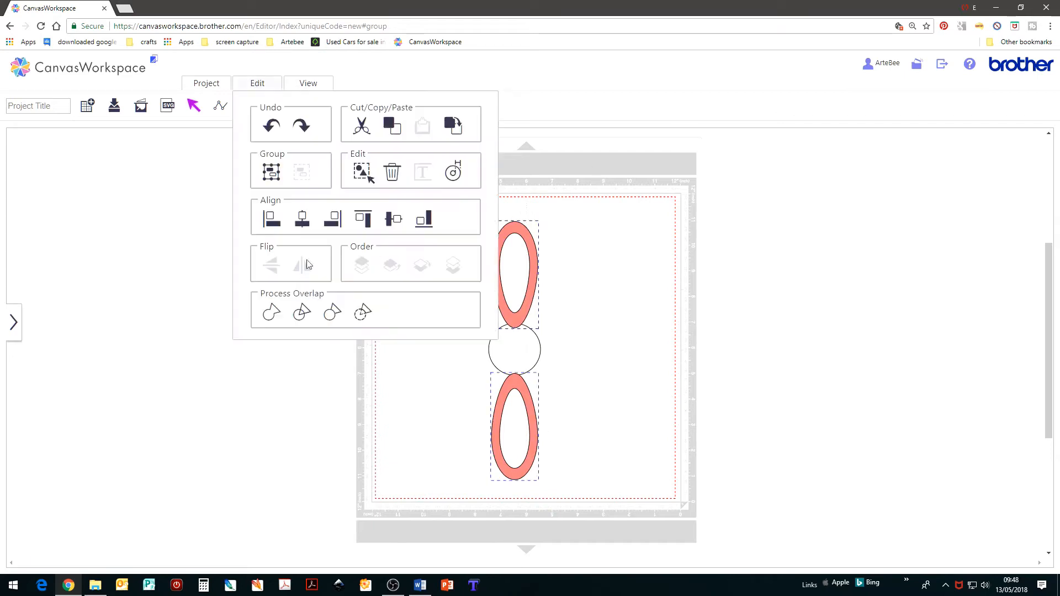
{"action": "left_click", "coordinate": [302, 219]}
{"action": "right_click", "coordinate": [578, 289]}
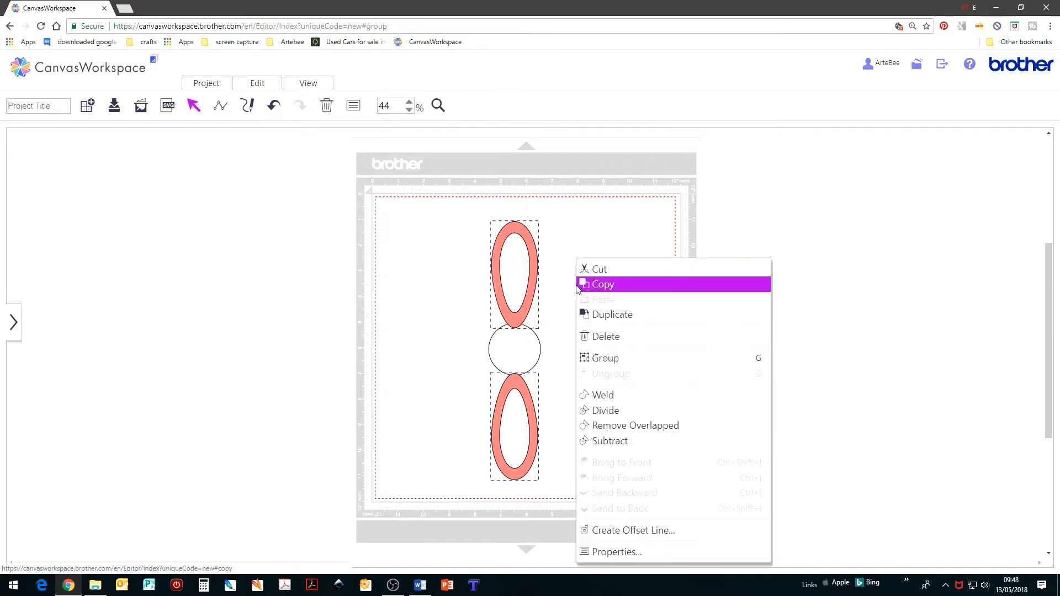
{"action": "left_click", "coordinate": [607, 358]}
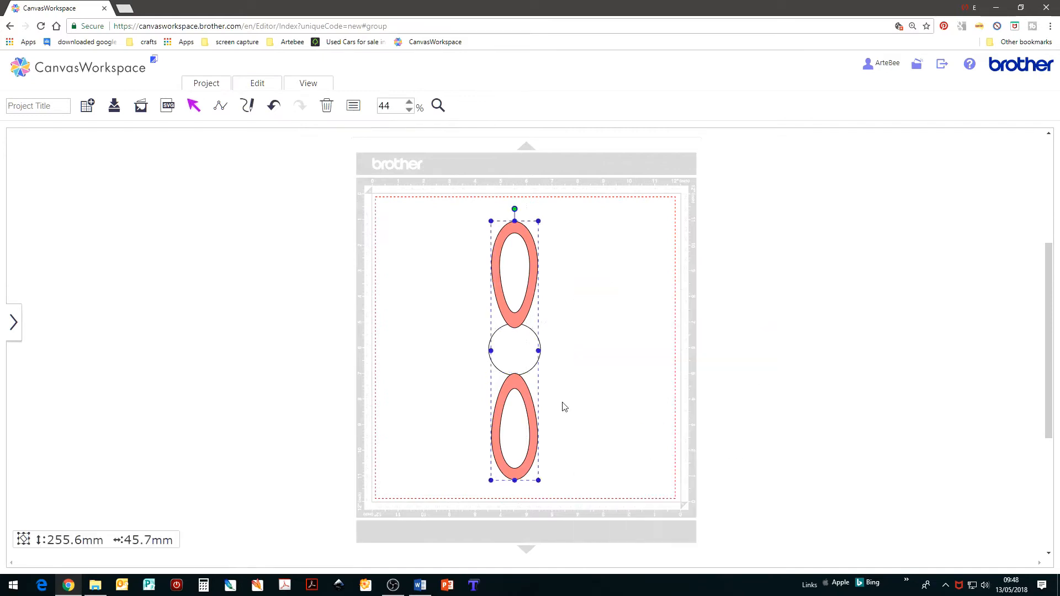
- Align the circle with the grouped petal pair at their middle height, and undo the last extra change
{"action": "left_click", "coordinate": [530, 351]}
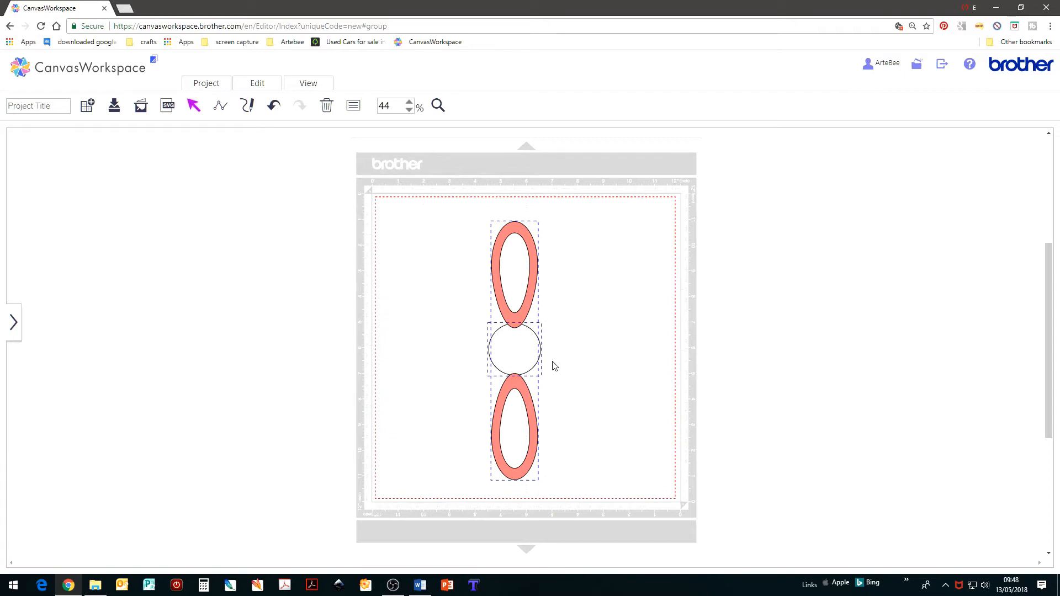
{"action": "left_click", "coordinate": [265, 84]}
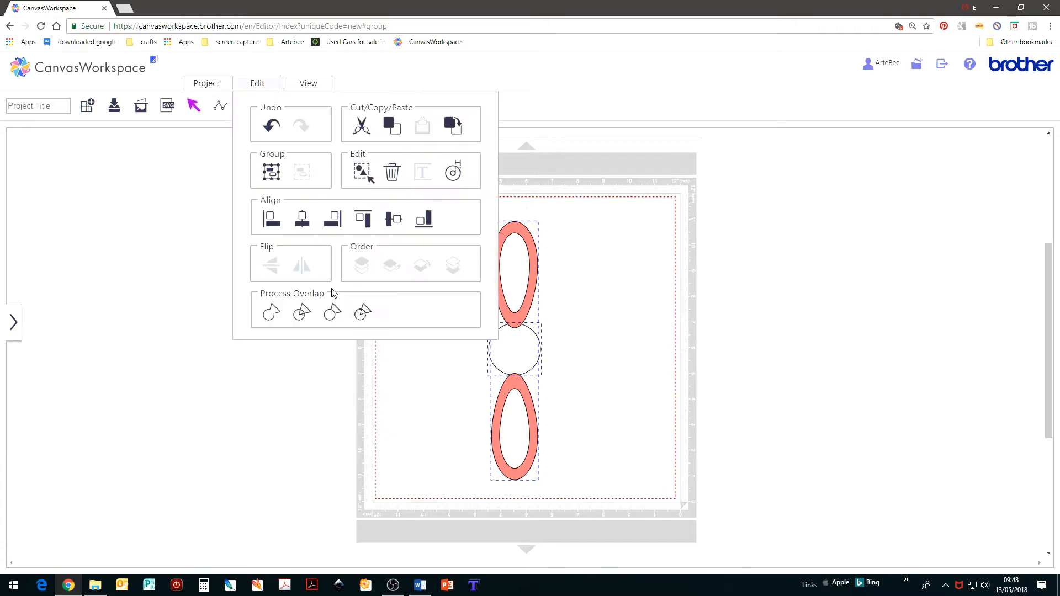
{"action": "left_click", "coordinate": [391, 226]}
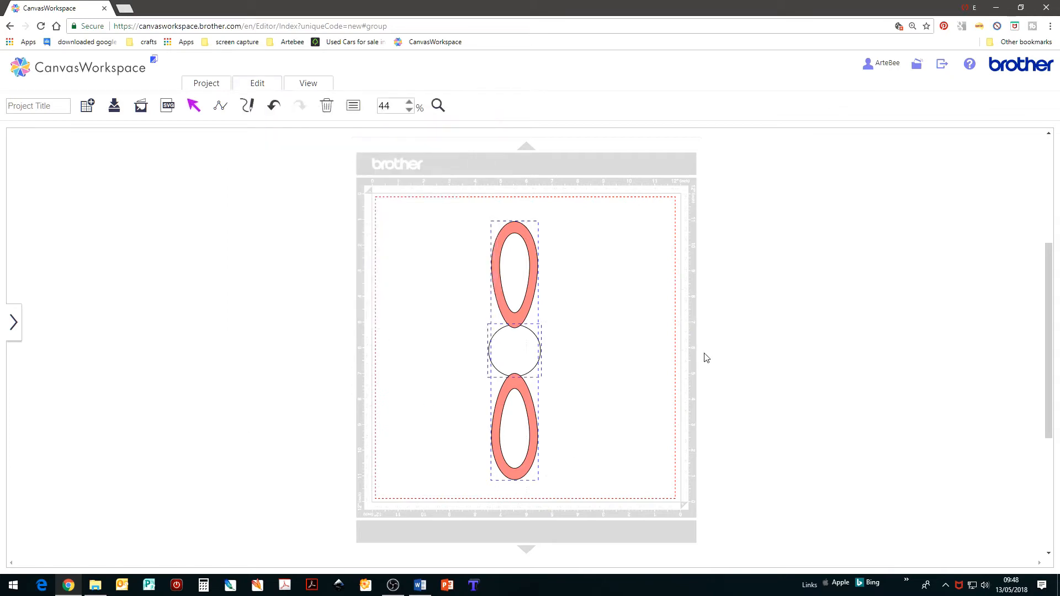
{"action": "key", "text": "ctrl+z"}
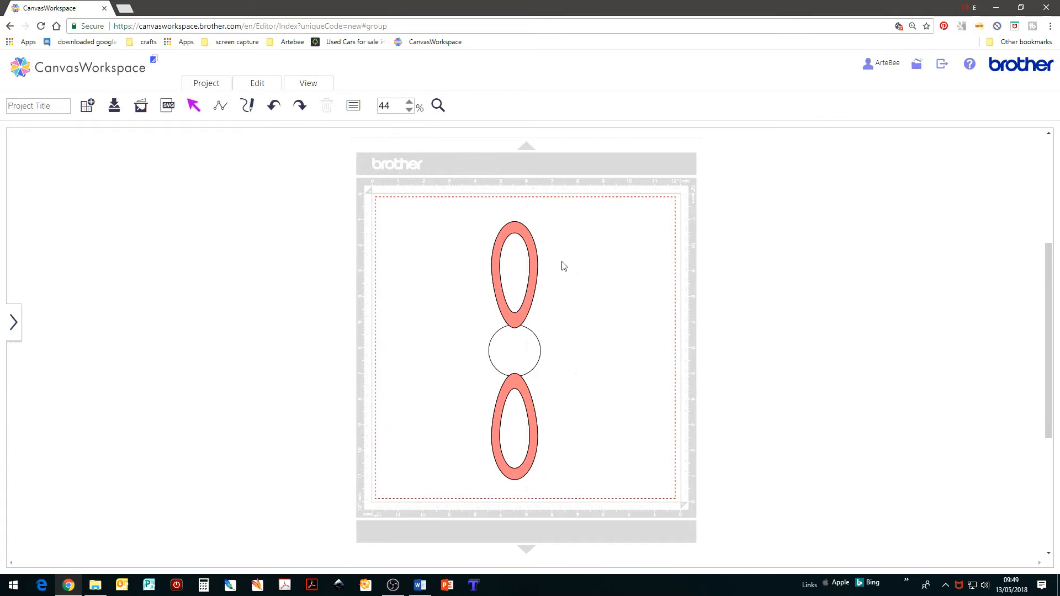
- Make five copies of the grouped petal pair and rotate each one further clockwise around the circle to form a flower
{"action": "left_click", "coordinate": [516, 385]}
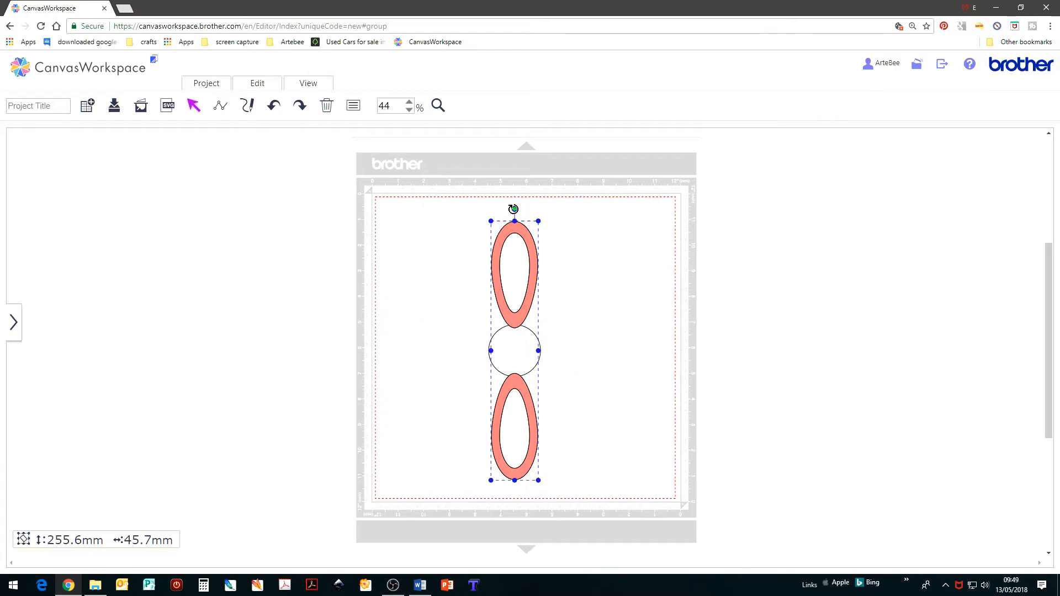
{"action": "left_click_drag", "start_coordinate": [514, 209], "coordinate": [556, 228]}
{"action": "left_click_drag", "start_coordinate": [577, 244], "coordinate": [583, 253]}
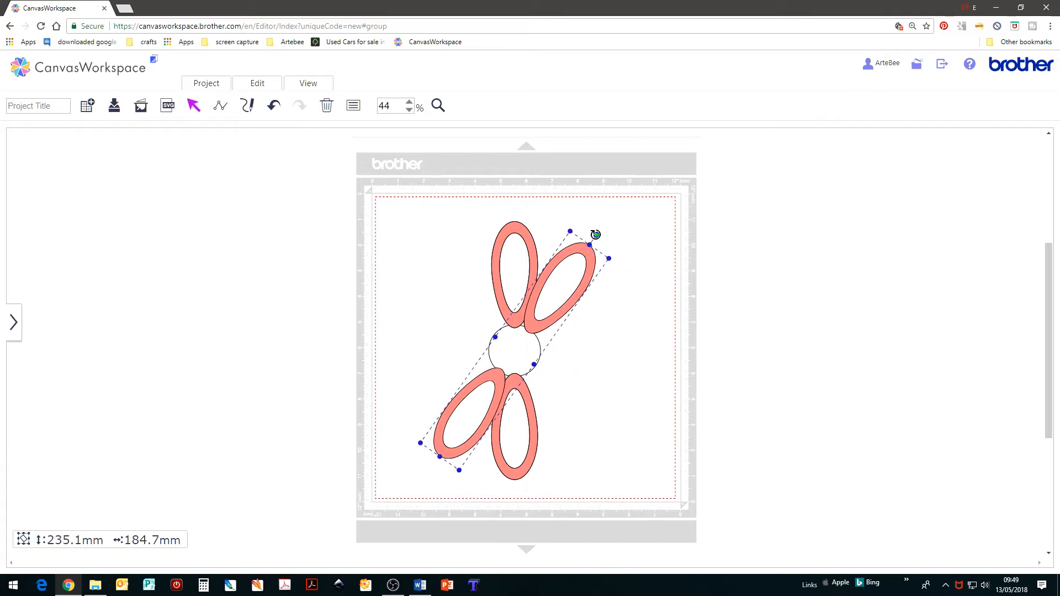
{"action": "left_click_drag", "start_coordinate": [596, 235], "coordinate": [631, 308]}
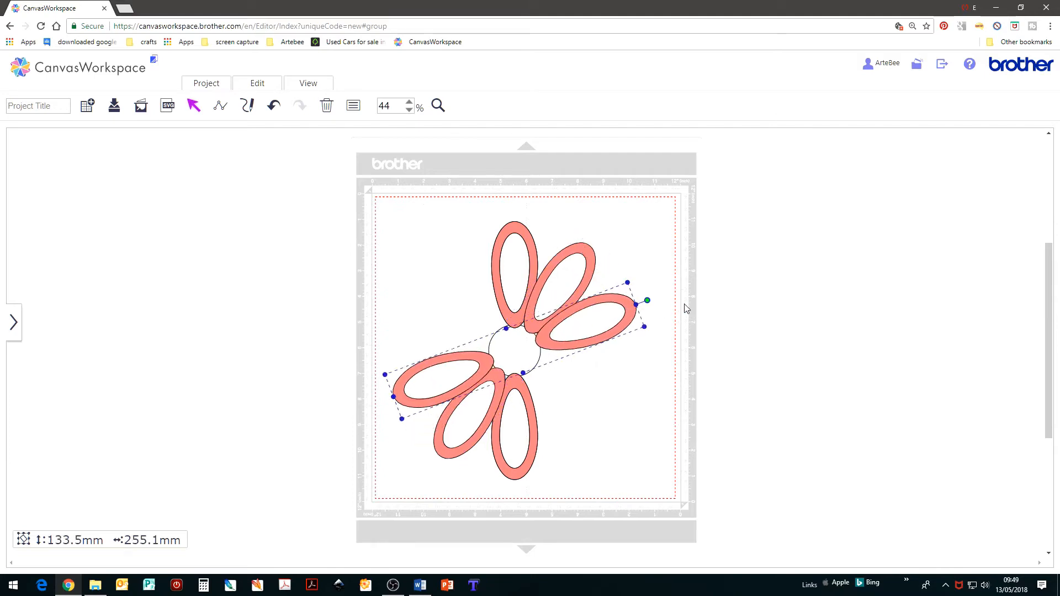
{"action": "left_click_drag", "start_coordinate": [648, 299], "coordinate": [663, 384]}
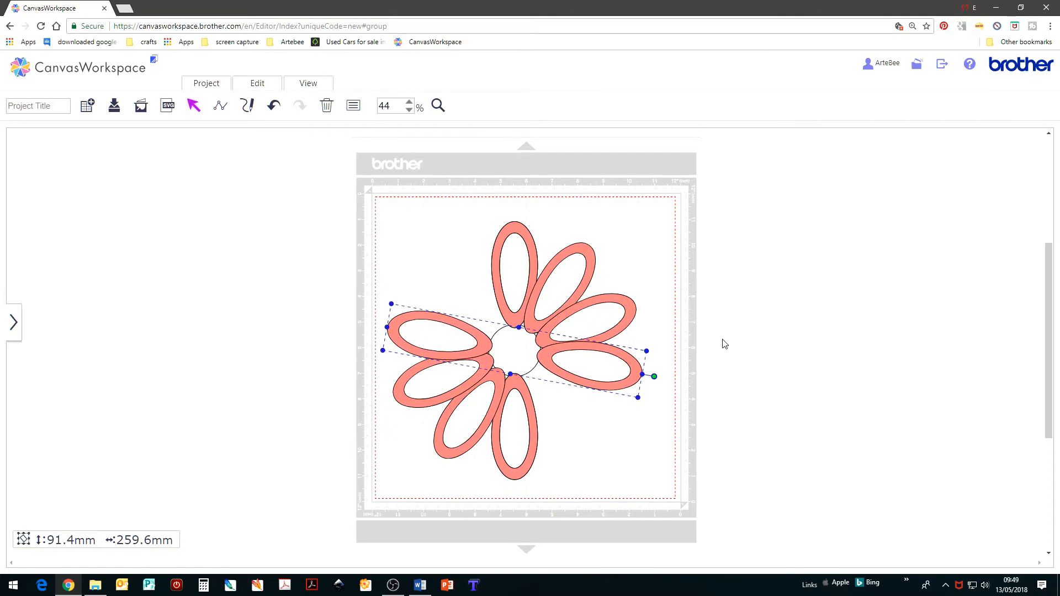
{"action": "left_click_drag", "start_coordinate": [655, 375], "coordinate": [620, 450]}
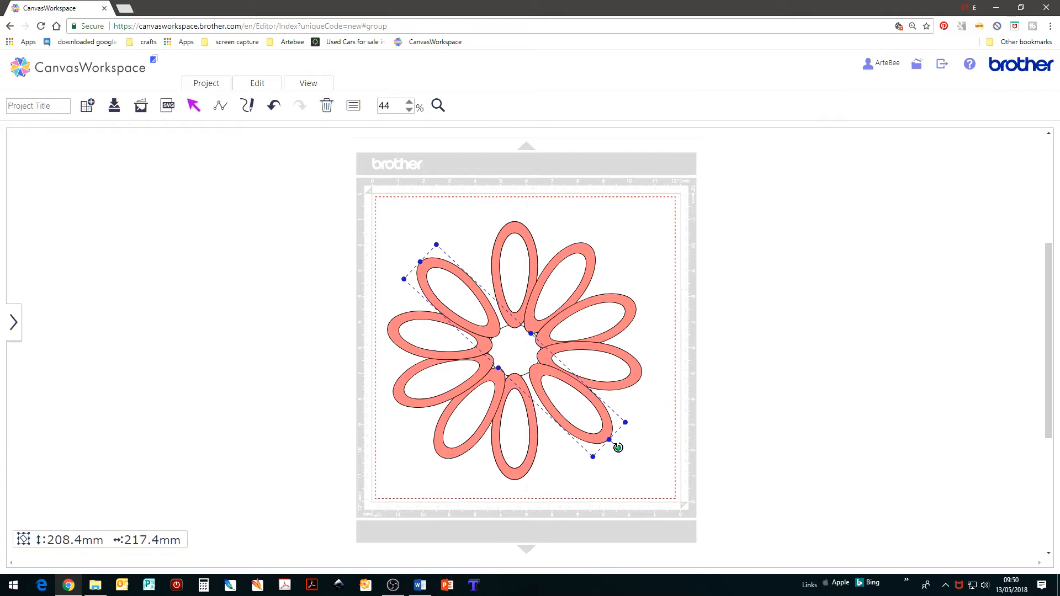
{"action": "left_click_drag", "start_coordinate": [617, 447], "coordinate": [569, 481]}
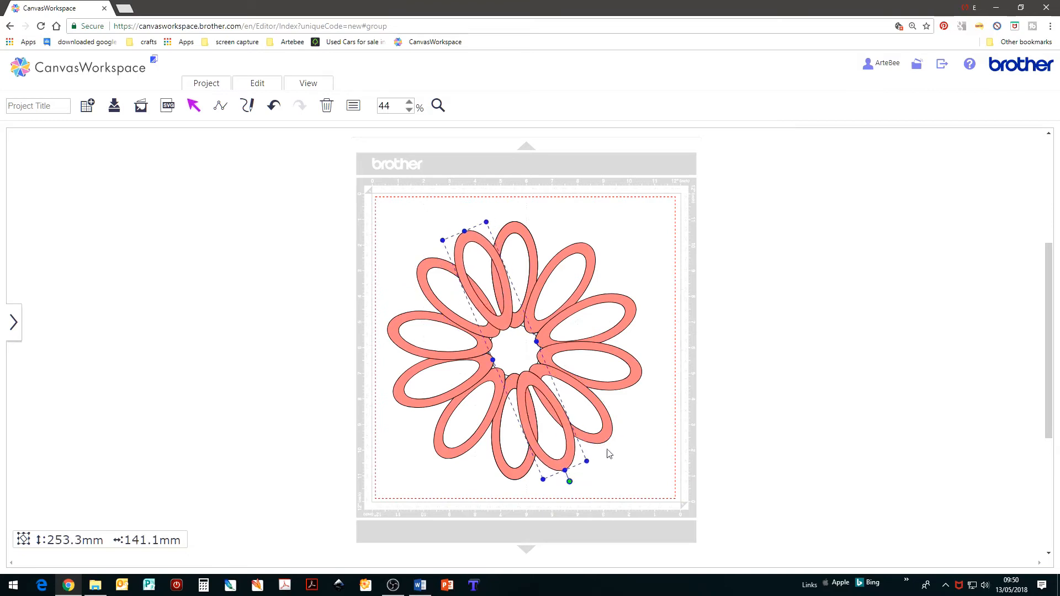
- Rotate the diagonal petal pair ending at lower right, and the pair just above horizontal on the right side, slightly counterclockwise
{"action": "left_click", "coordinate": [648, 423]}
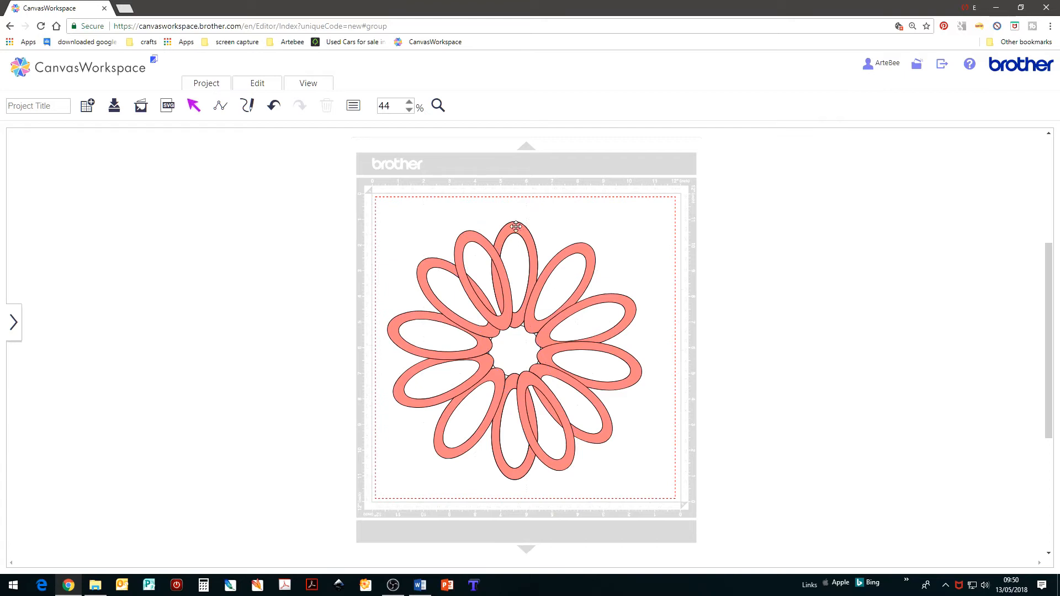
{"action": "left_click", "coordinate": [439, 261]}
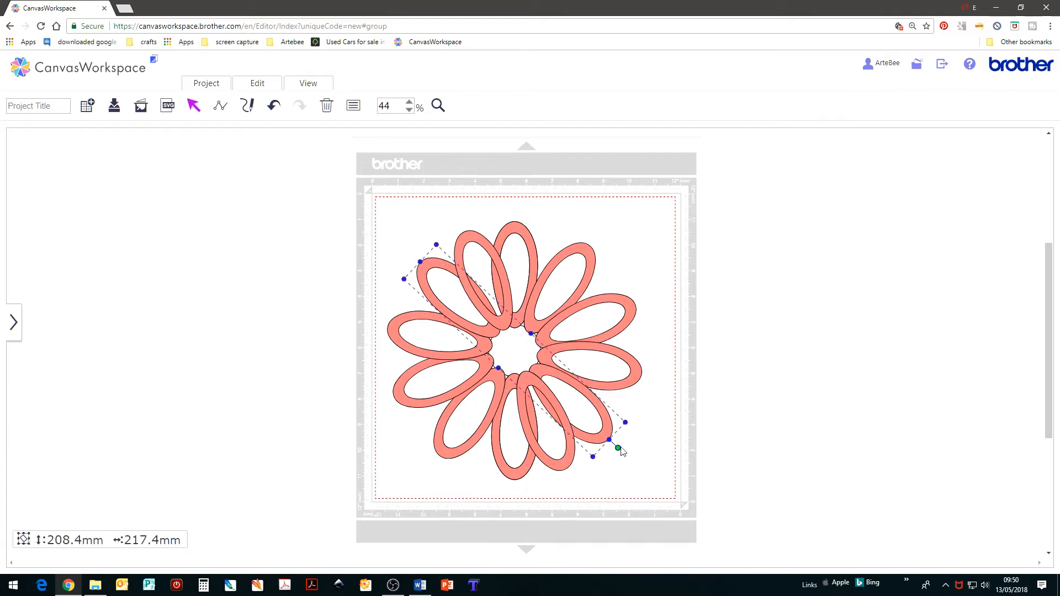
{"action": "left_click_drag", "start_coordinate": [621, 448], "coordinate": [627, 440]}
{"action": "left_click", "coordinate": [650, 412]}
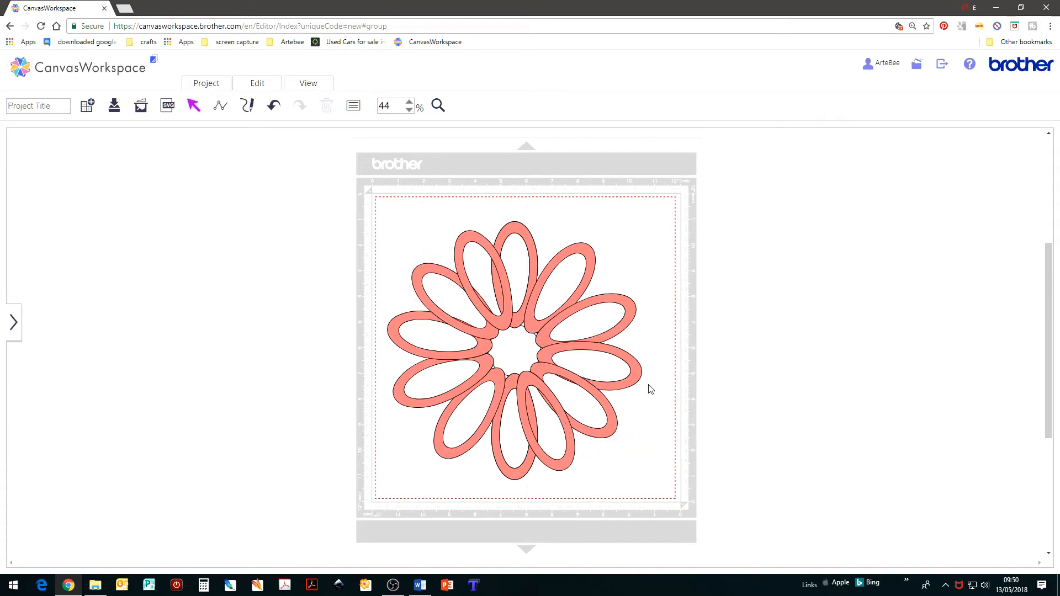
{"action": "left_click", "coordinate": [640, 373]}
{"action": "left_click_drag", "start_coordinate": [654, 374], "coordinate": [646, 293]}
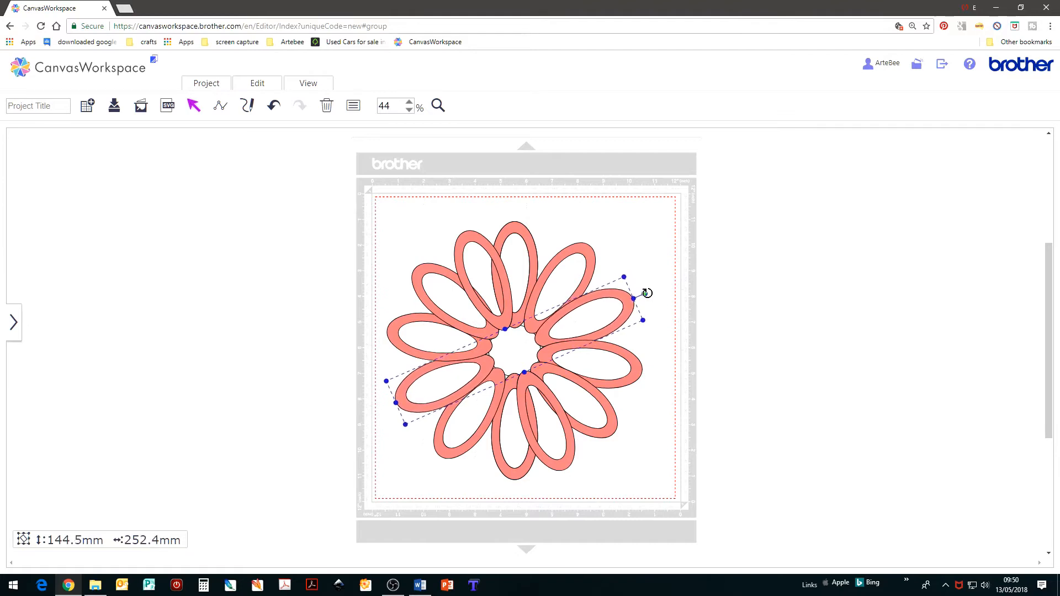
{"action": "left_click", "coordinate": [670, 326]}
- Even out the petal gaps by rotating the five non-vertical petal pairs counterclockwise, adjusting the steep lower-right pair last
{"action": "left_click", "coordinate": [584, 246]}
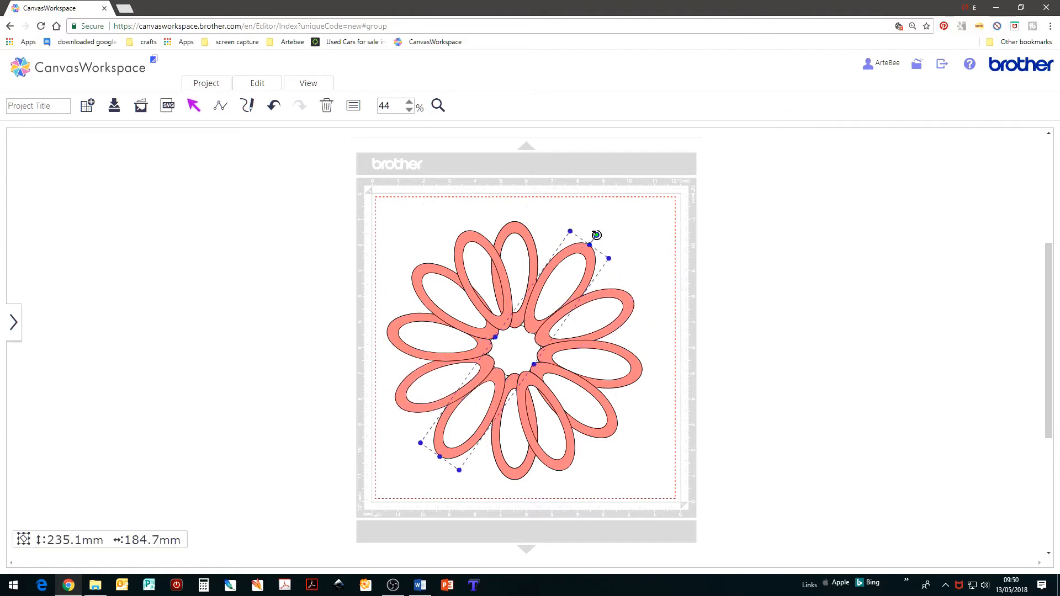
{"action": "left_click_drag", "start_coordinate": [593, 232], "coordinate": [587, 228]}
{"action": "left_click", "coordinate": [623, 298]}
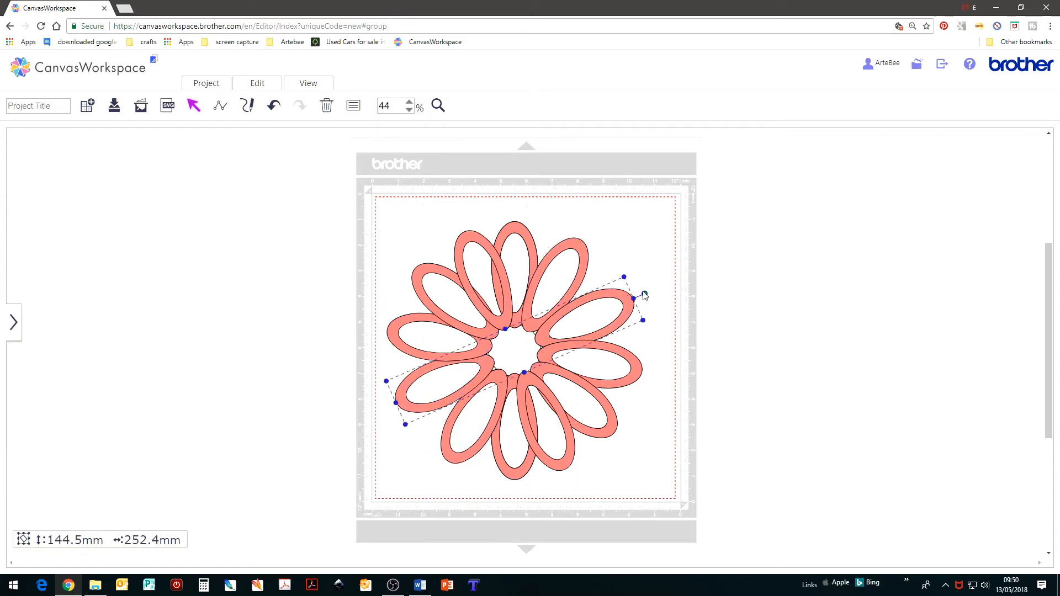
{"action": "left_click_drag", "start_coordinate": [644, 290], "coordinate": [639, 282]}
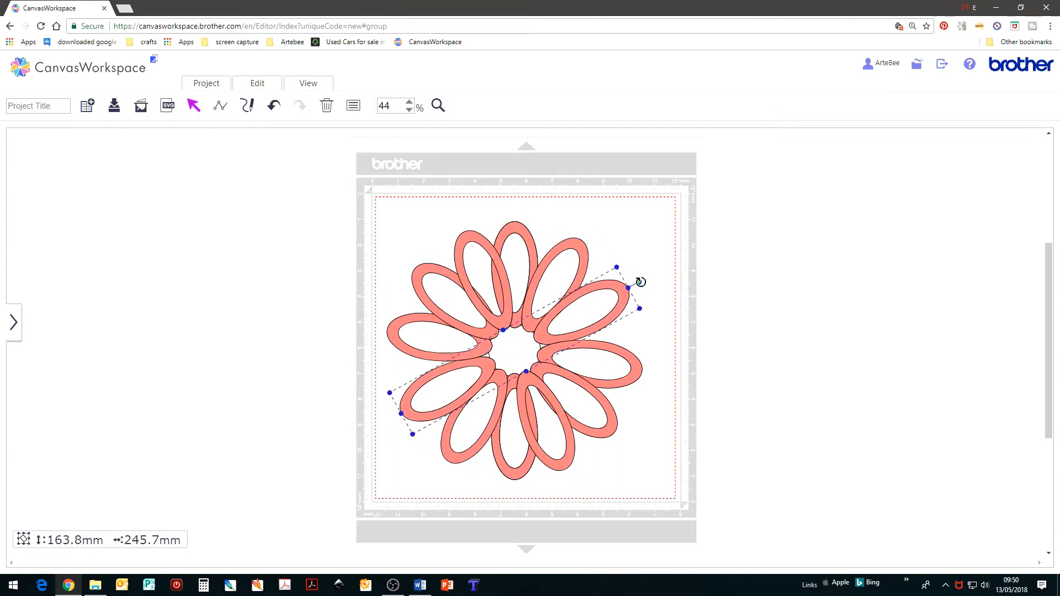
{"action": "left_click_drag", "start_coordinate": [647, 380], "coordinate": [664, 363]}
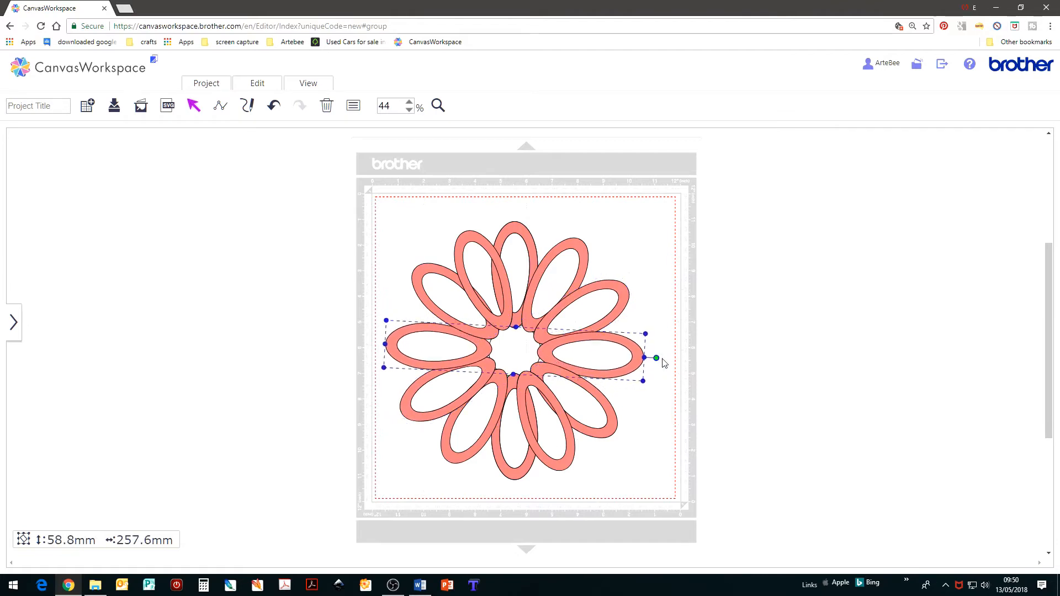
{"action": "left_click", "coordinate": [618, 445]}
{"action": "left_click_drag", "start_coordinate": [622, 440], "coordinate": [639, 438]}
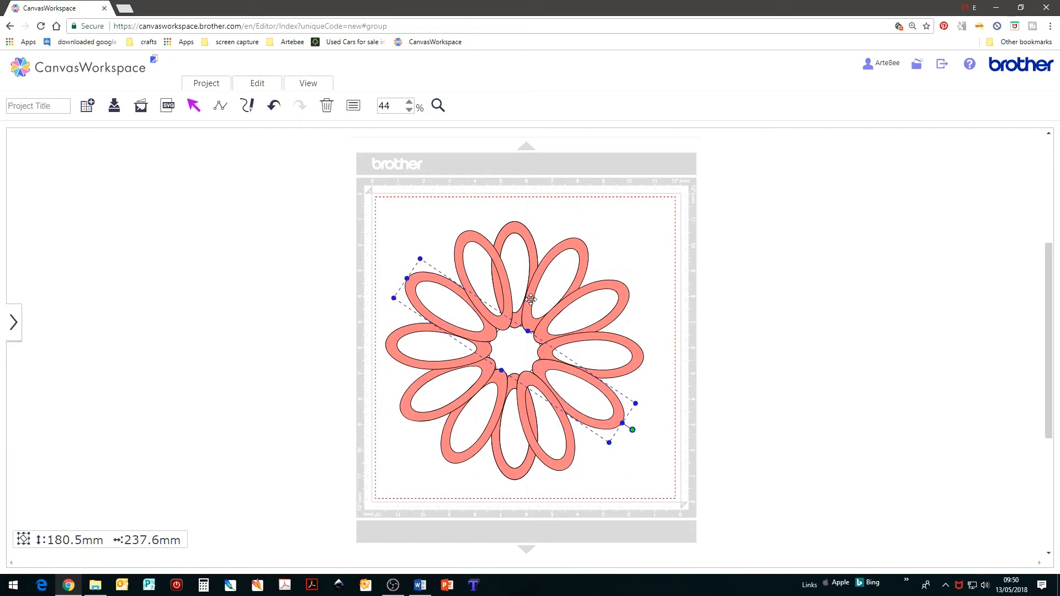
{"action": "left_click", "coordinate": [564, 462]}
{"action": "left_click_drag", "start_coordinate": [571, 481], "coordinate": [581, 480]}
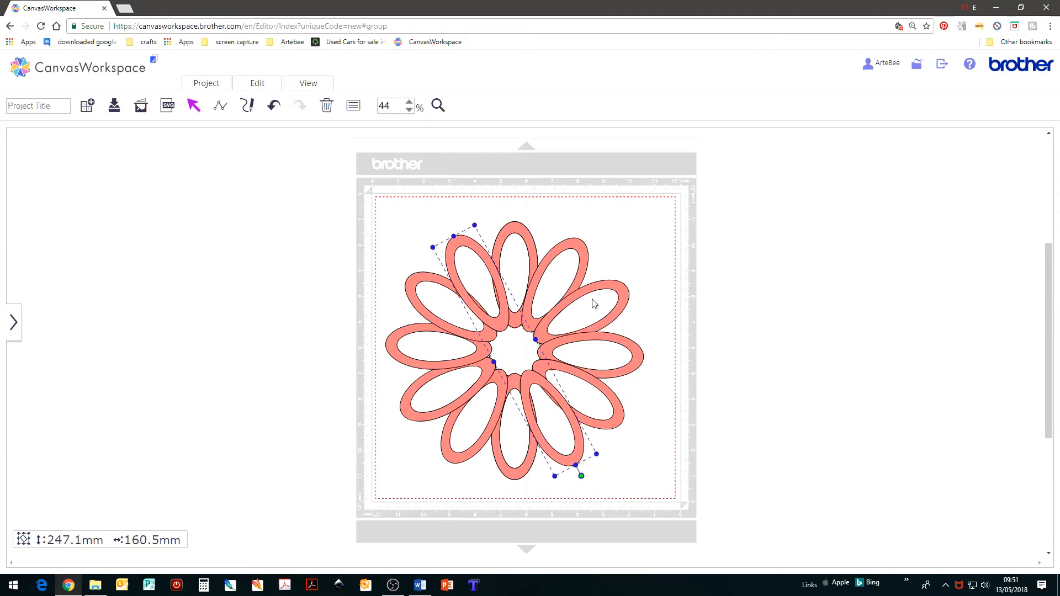
- Fine-tune the spacing by nudging the lower-right and near-horizontal pairs counterclockwise and the vertical pair slightly clockwise
{"action": "left_click", "coordinate": [408, 282]}
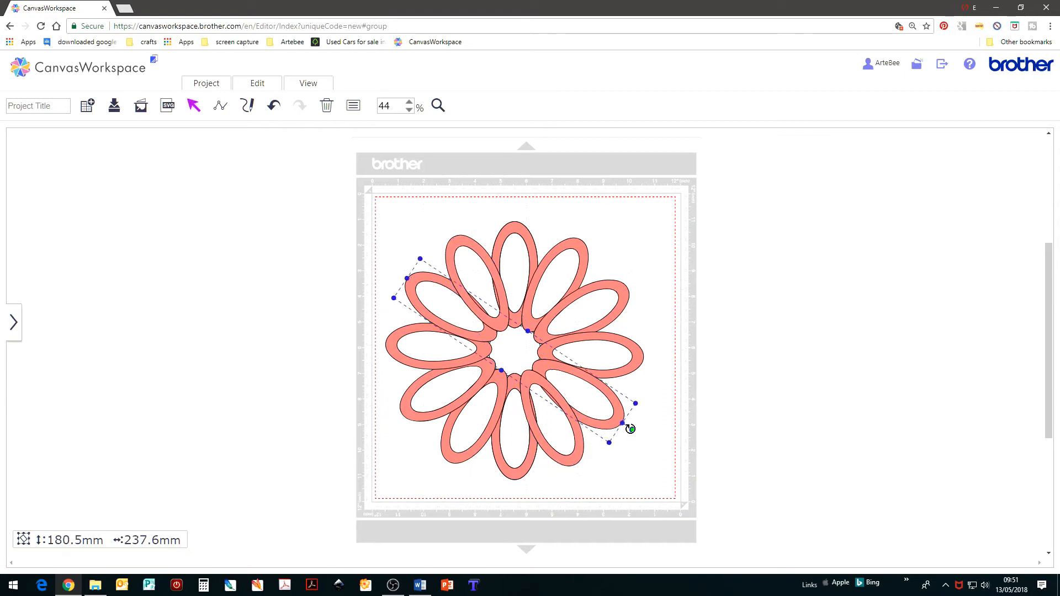
{"action": "left_click_drag", "start_coordinate": [630, 429], "coordinate": [633, 428]}
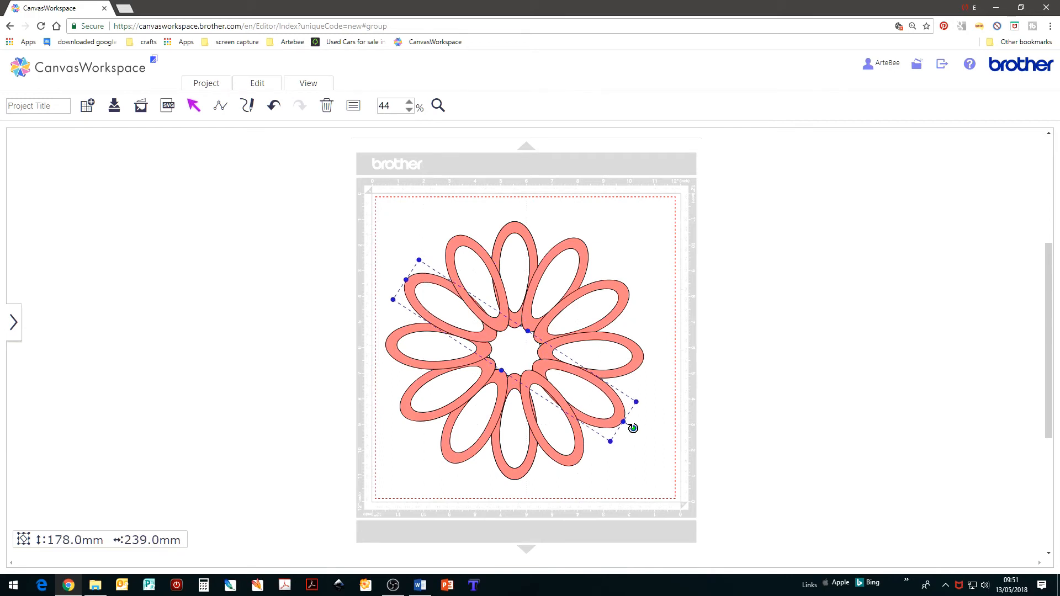
{"action": "left_click", "coordinate": [640, 354]}
{"action": "left_click_drag", "start_coordinate": [656, 359], "coordinate": [656, 356]}
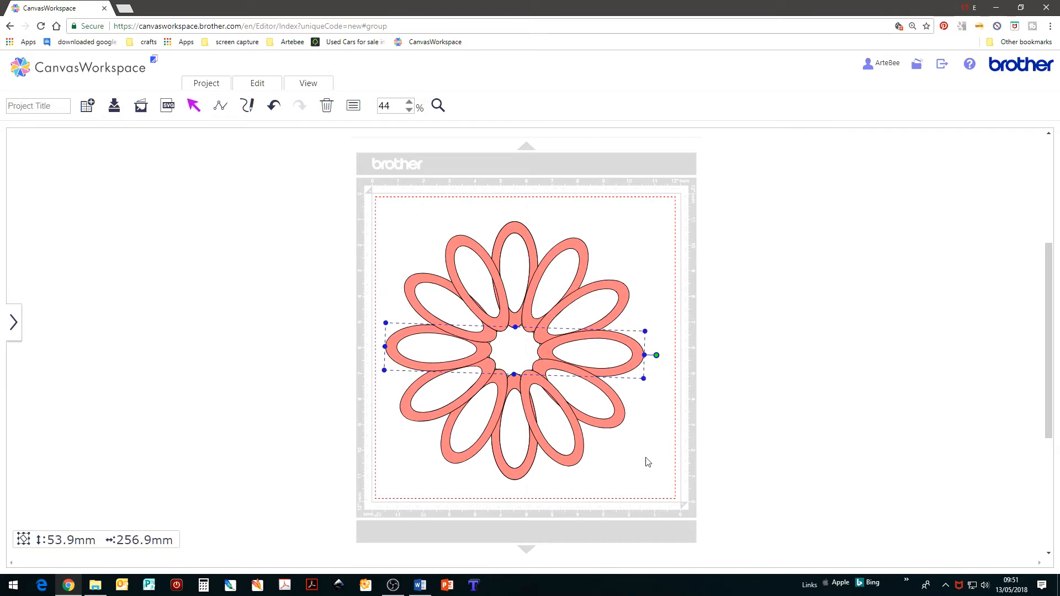
{"action": "left_click", "coordinate": [514, 476]}
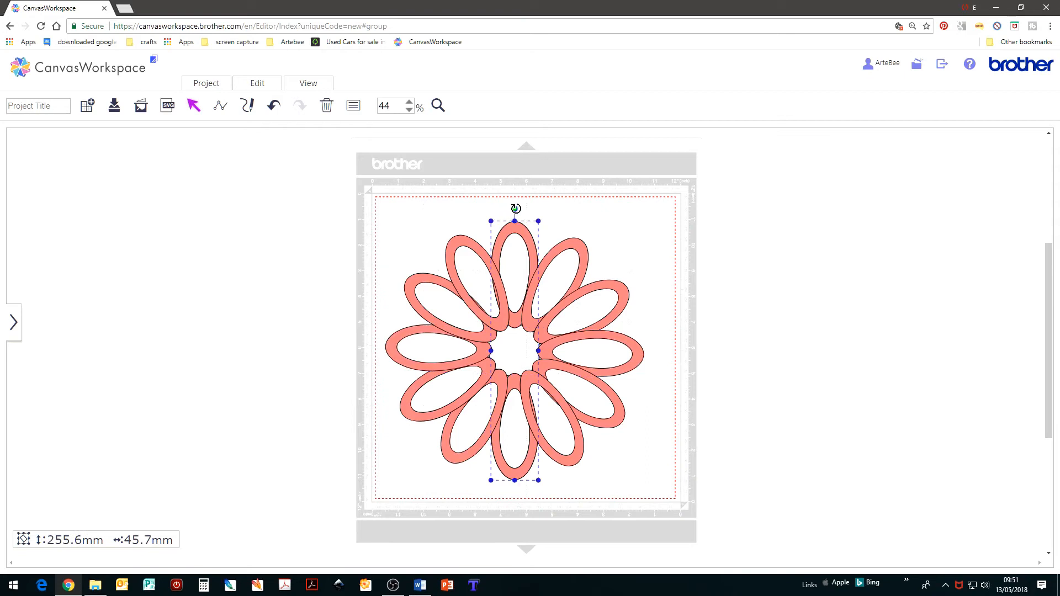
{"action": "left_click_drag", "start_coordinate": [515, 208], "coordinate": [514, 207]}
{"action": "left_click", "coordinate": [654, 410]}
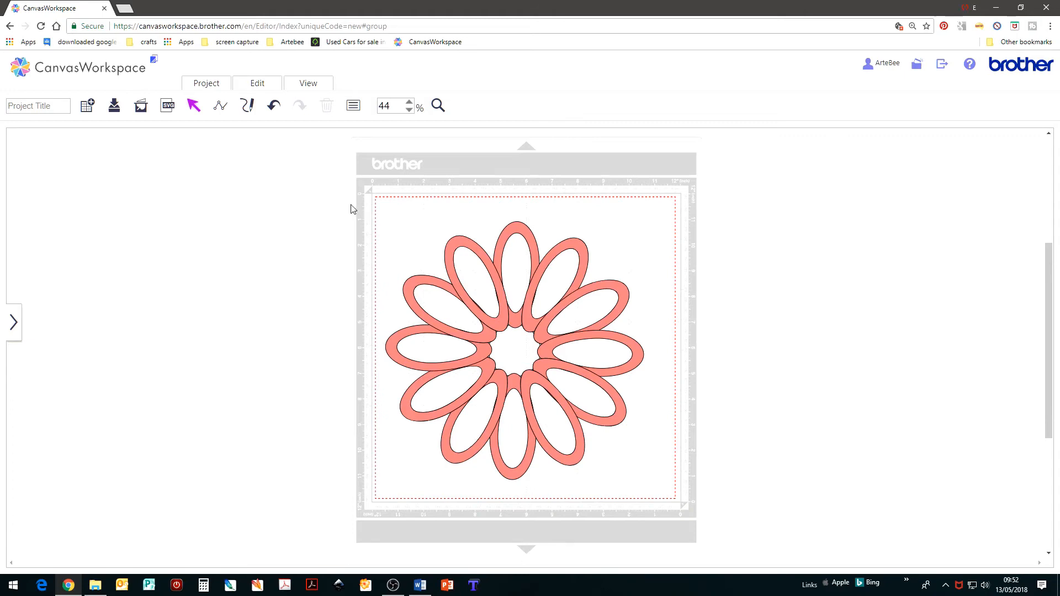
- Select all the rotated petal pairs together and weld them into a single flower shape
{"action": "left_click_drag", "start_coordinate": [351, 205], "coordinate": [687, 488]}
{"action": "left_click", "coordinate": [270, 87]}
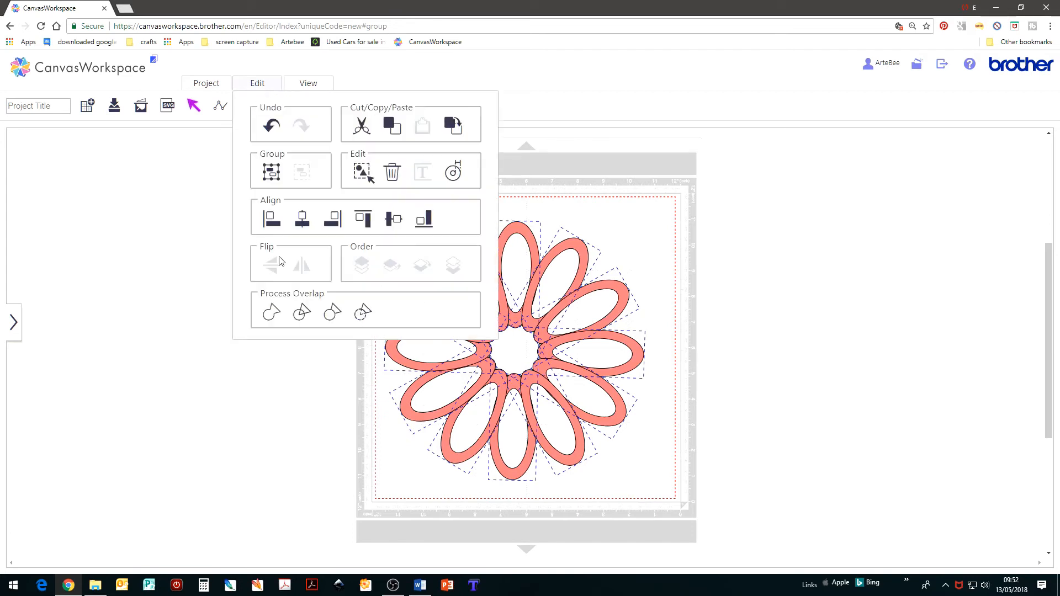
{"action": "left_click", "coordinate": [269, 316]}
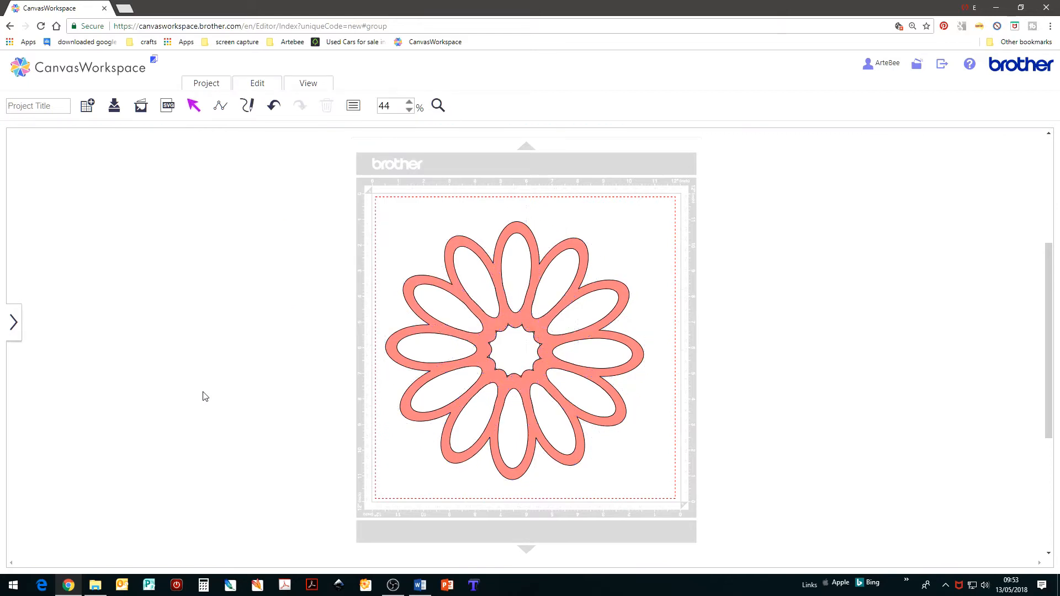
- Try bringing the welded flower to the front, and send it to the back behind the central circle
{"action": "right_click", "coordinate": [554, 344]}
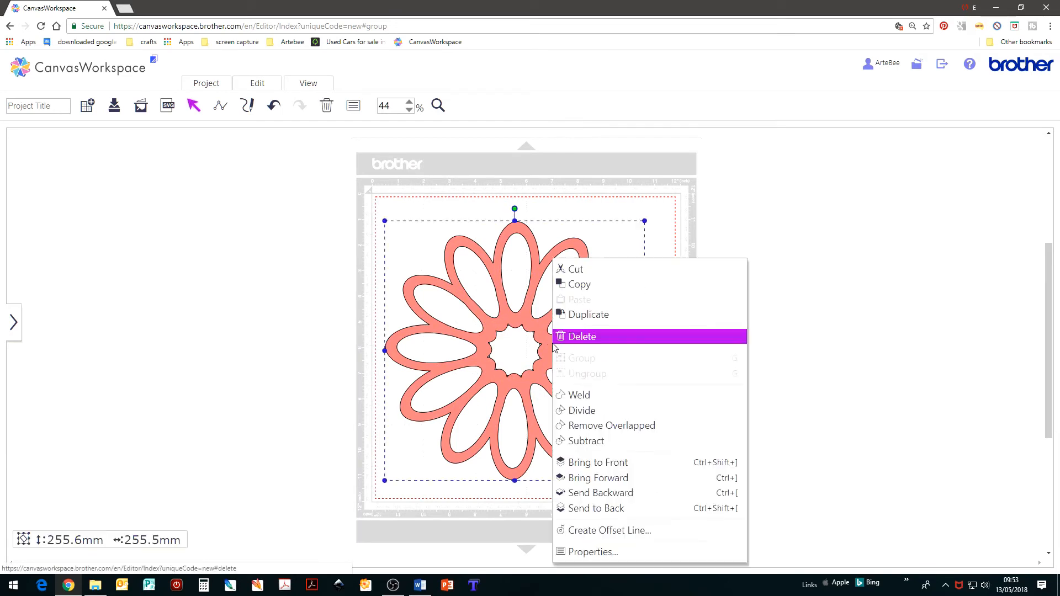
{"action": "left_click", "coordinate": [608, 466]}
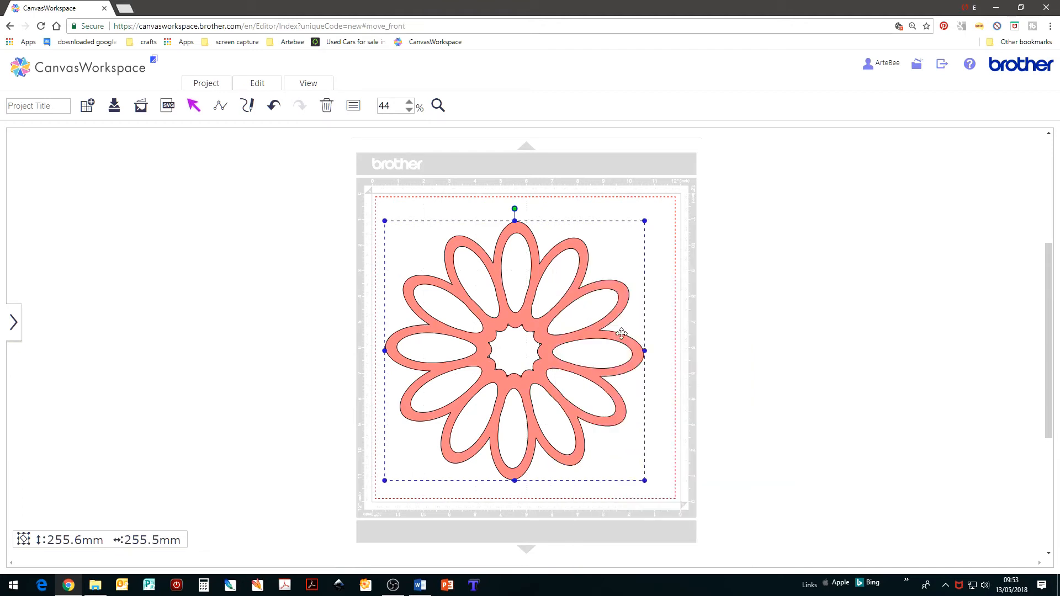
{"action": "right_click", "coordinate": [619, 340]}
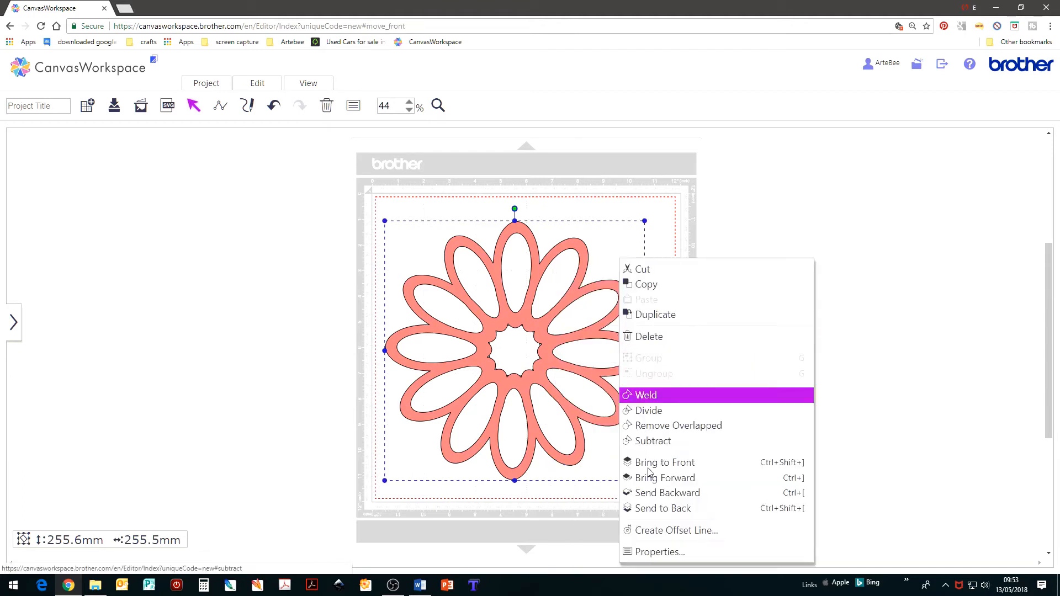
{"action": "left_click", "coordinate": [665, 509]}
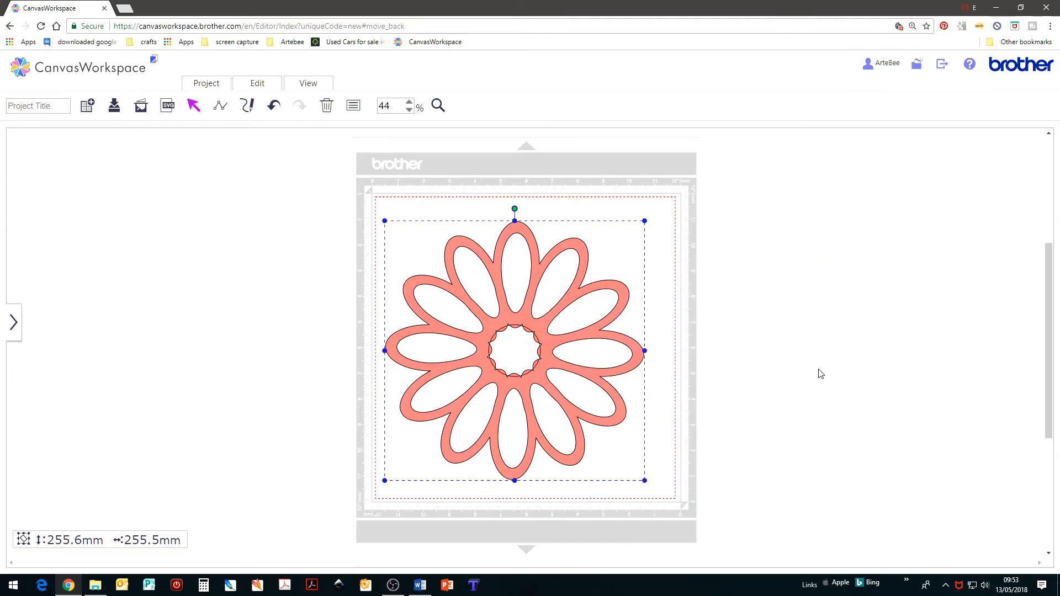
- Enlarge the central circle proportionally to about 58 mm across, covering the scalloped petal ends around the flower's centre
{"action": "left_click", "coordinate": [505, 354]}
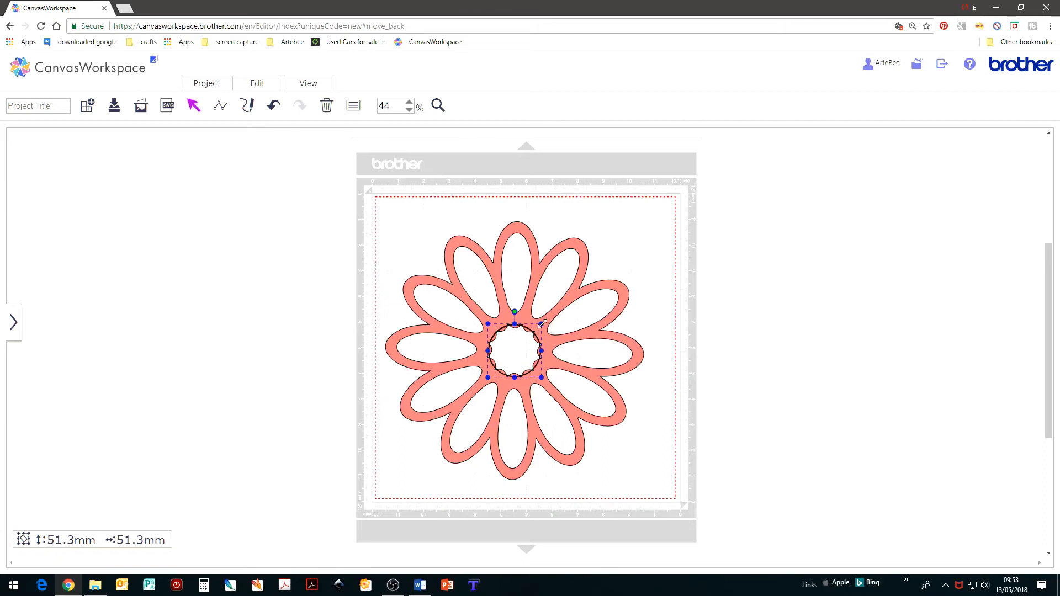
{"action": "left_click_drag", "start_coordinate": [541, 325], "coordinate": [545, 320]}
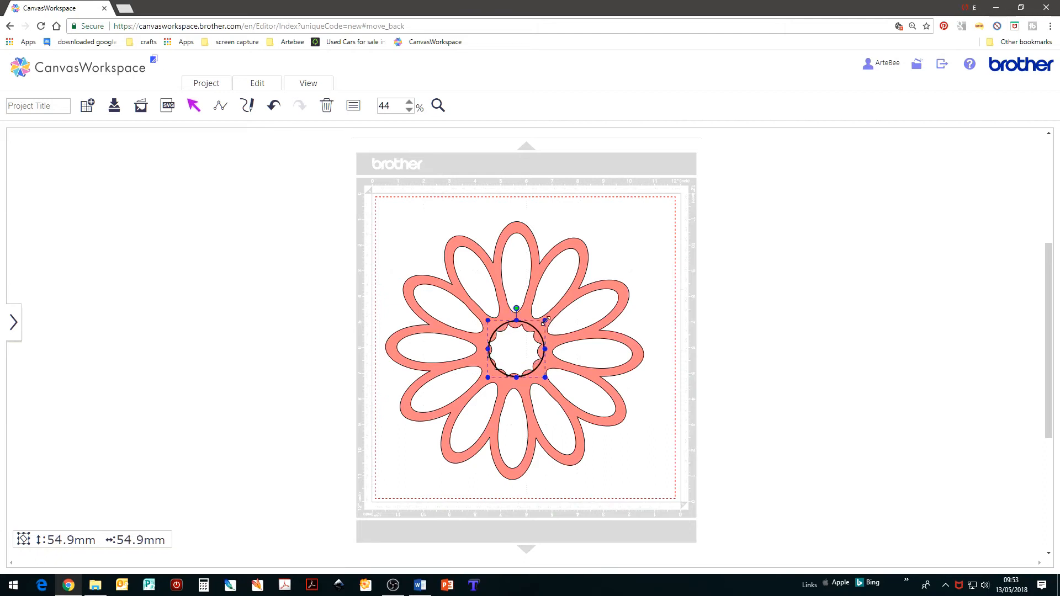
{"action": "left_click_drag", "start_coordinate": [486, 379], "coordinate": [485, 380]}
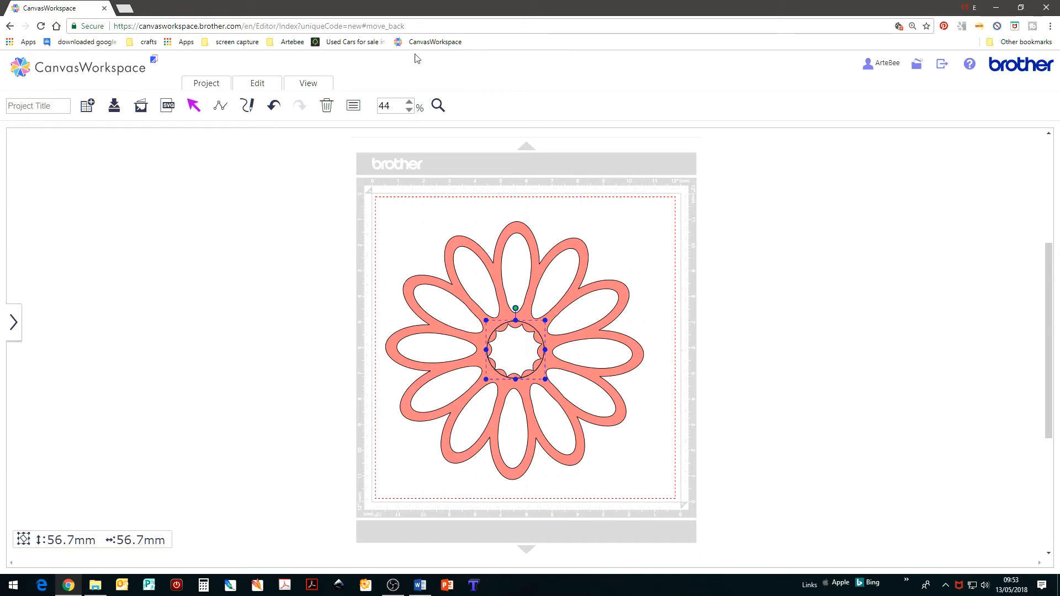
{"action": "left_click", "coordinate": [438, 106]}
{"action": "left_click_drag", "start_coordinate": [428, 279], "coordinate": [612, 404]}
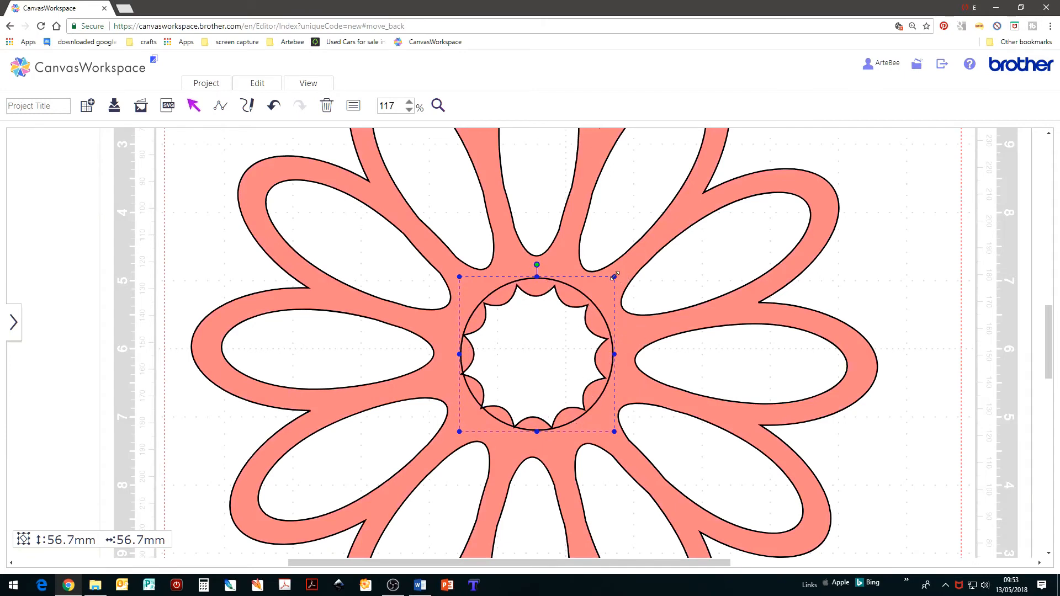
{"action": "left_click_drag", "start_coordinate": [615, 276], "coordinate": [618, 272]}
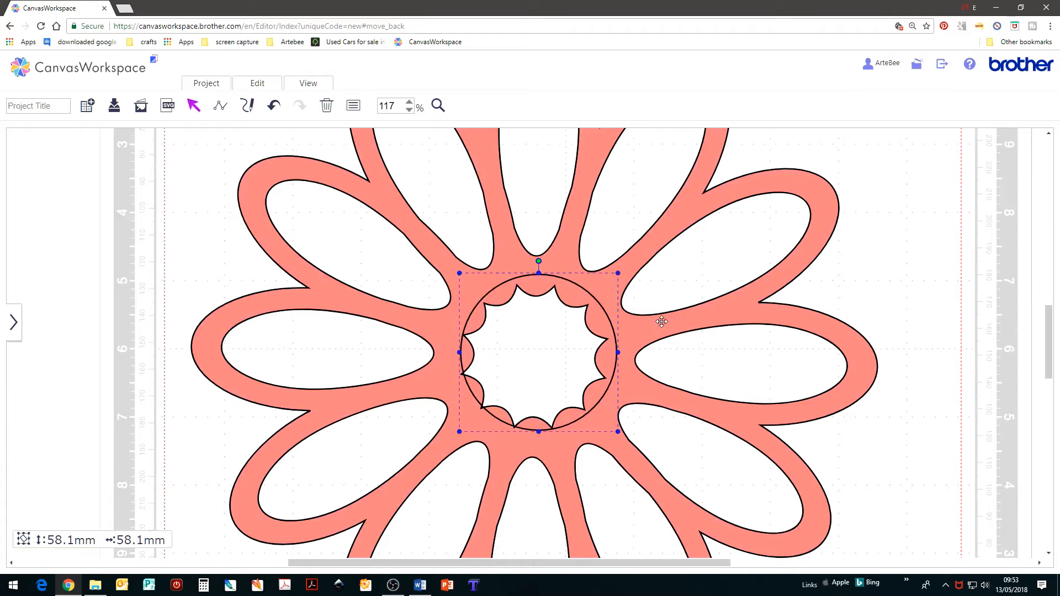
- Centre the circle on the flower horizontally and vertically, and weld both into one shape with a solid centre
{"action": "left_click", "coordinate": [718, 305]}
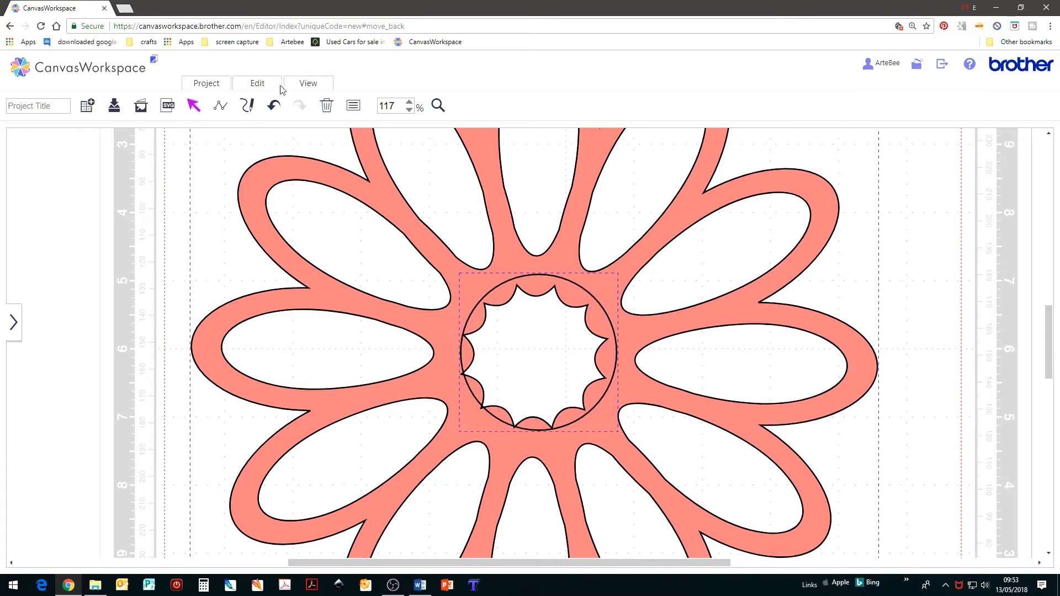
{"action": "left_click", "coordinate": [259, 86]}
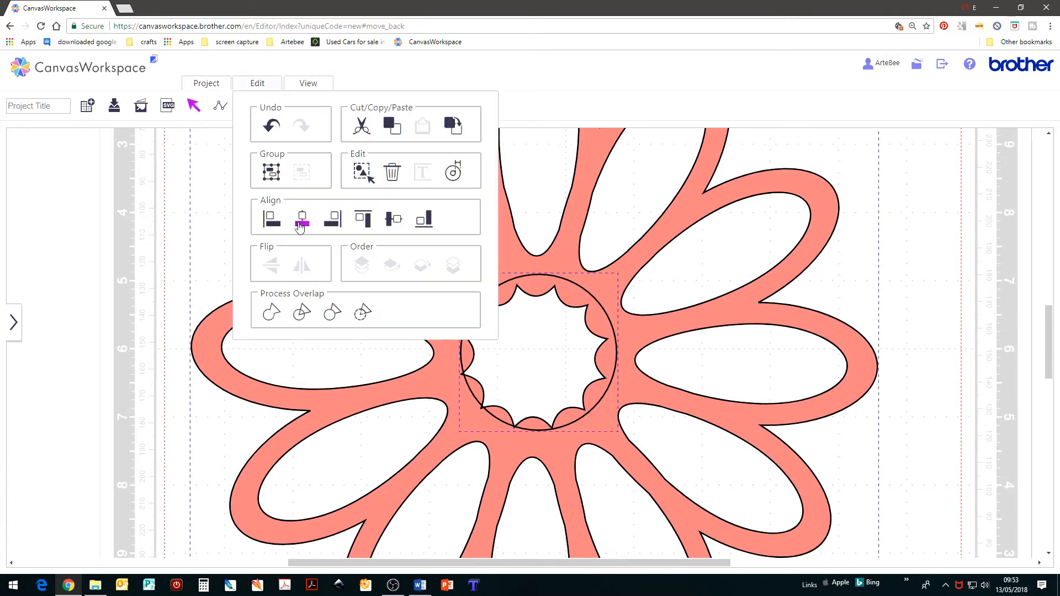
{"action": "left_click", "coordinate": [257, 84]}
{"action": "left_click", "coordinate": [258, 83]}
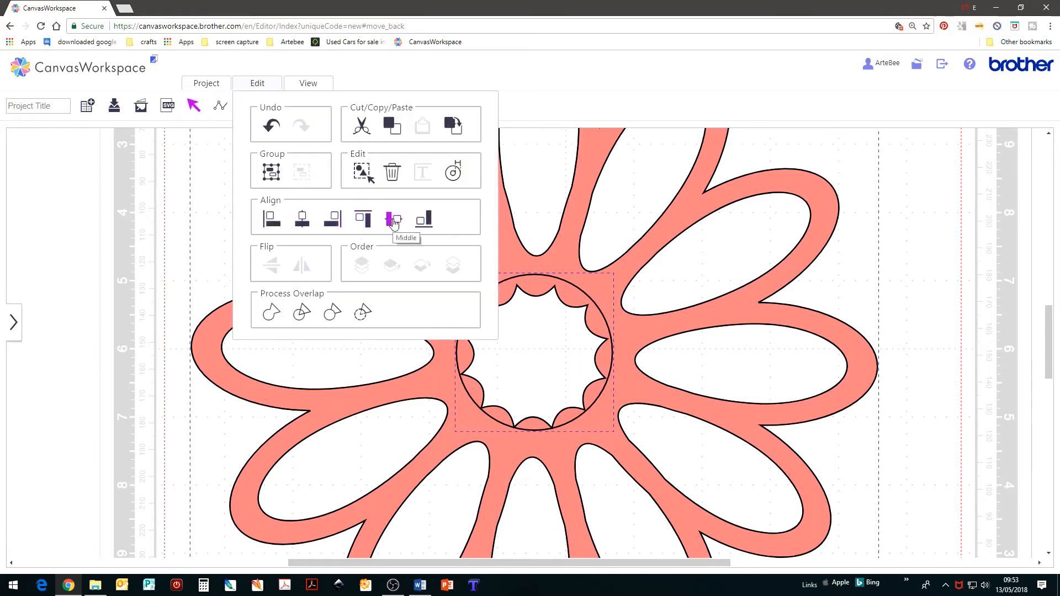
{"action": "left_click", "coordinate": [394, 219]}
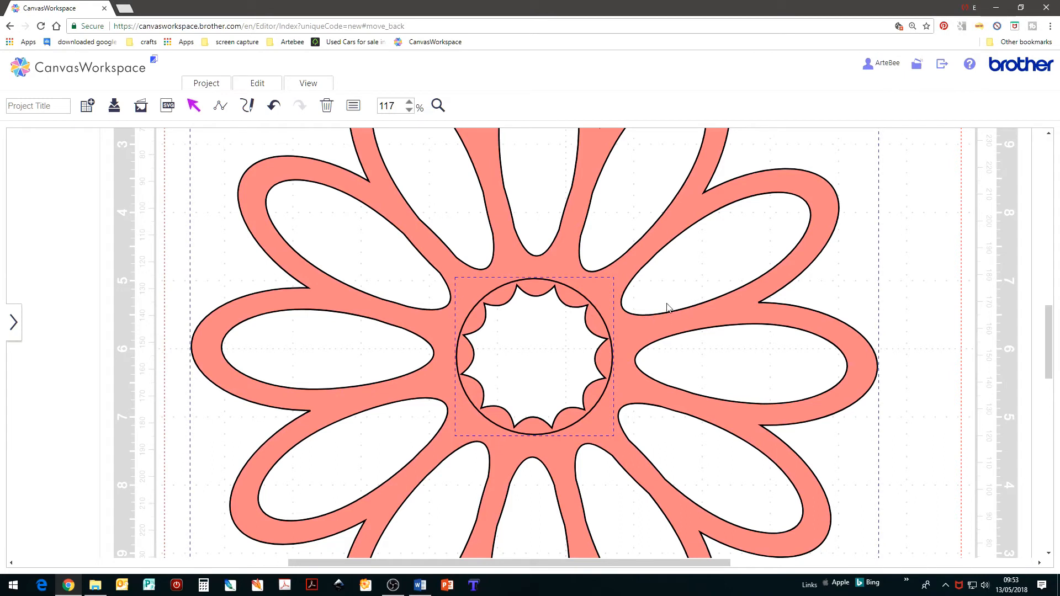
{"action": "left_click", "coordinate": [263, 87]}
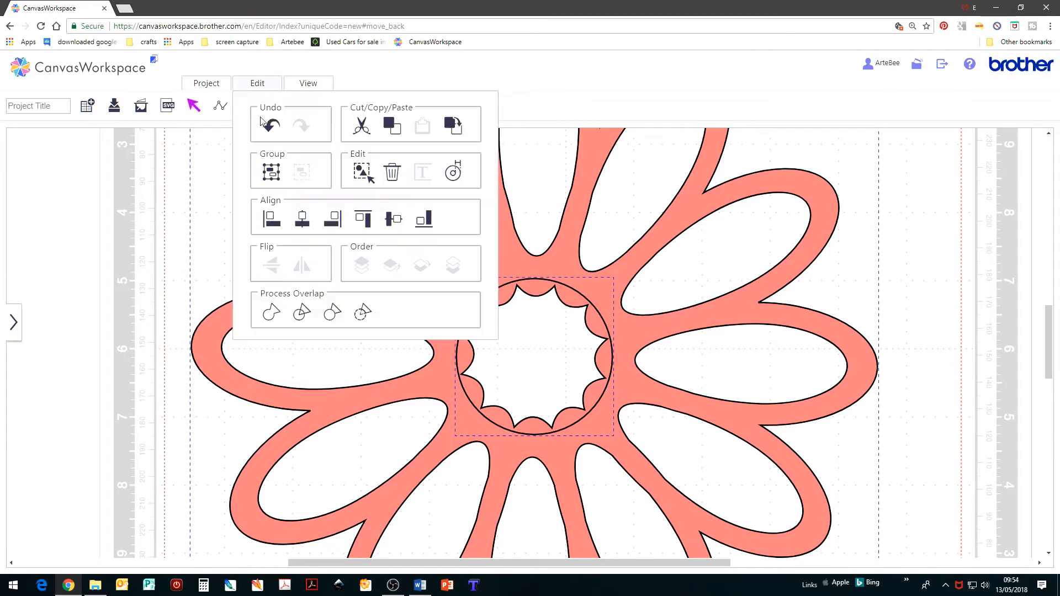
{"action": "left_click", "coordinate": [173, 367]}
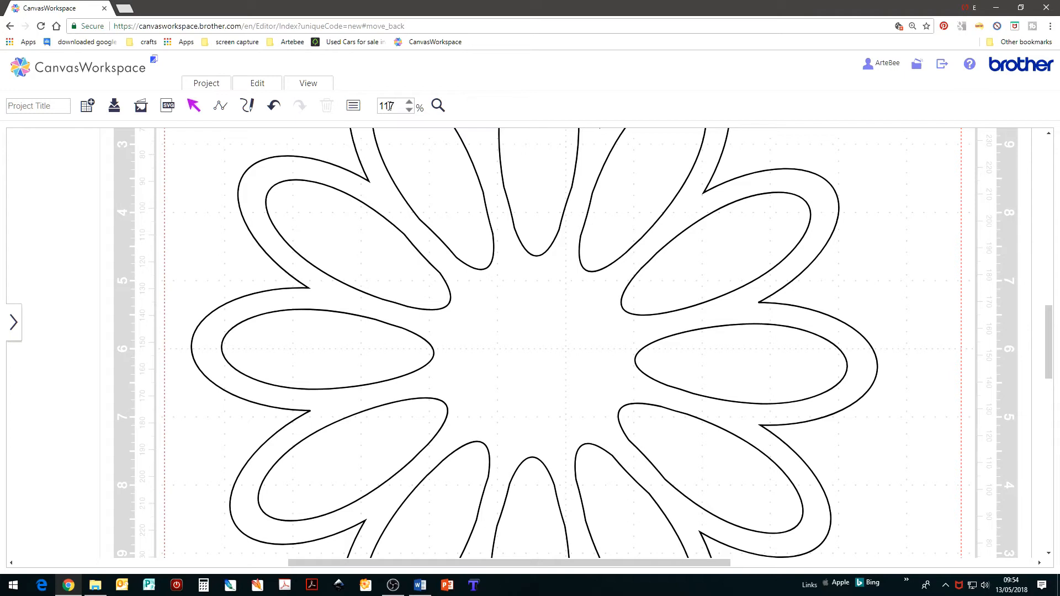
- Add a basic circle, shrink it proportionally to about 57 mm across, and place it in the middle of the flower
{"action": "left_click", "coordinate": [409, 110]}
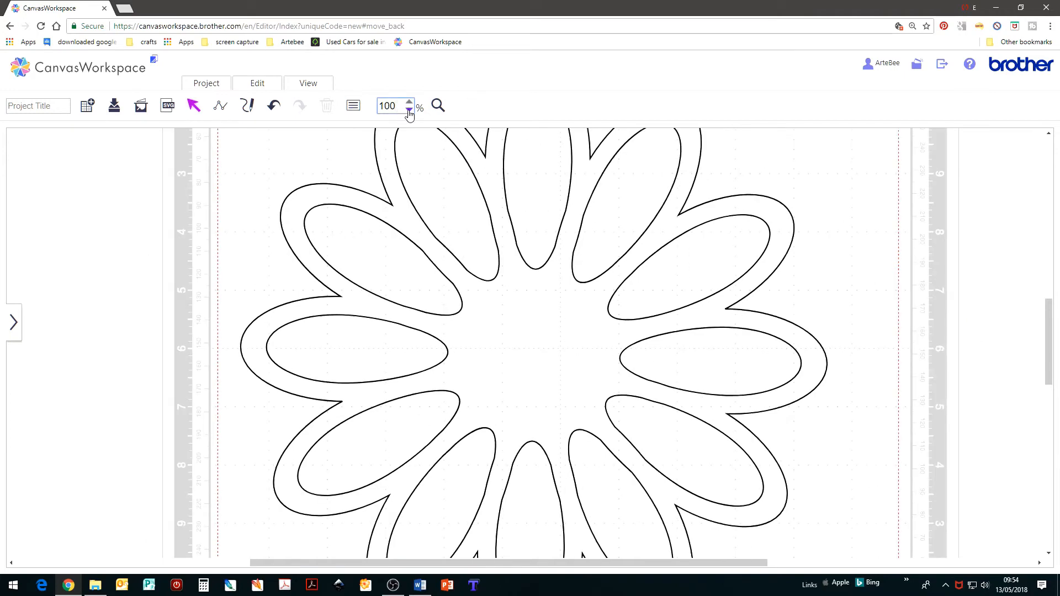
{"action": "left_click", "coordinate": [409, 110]}
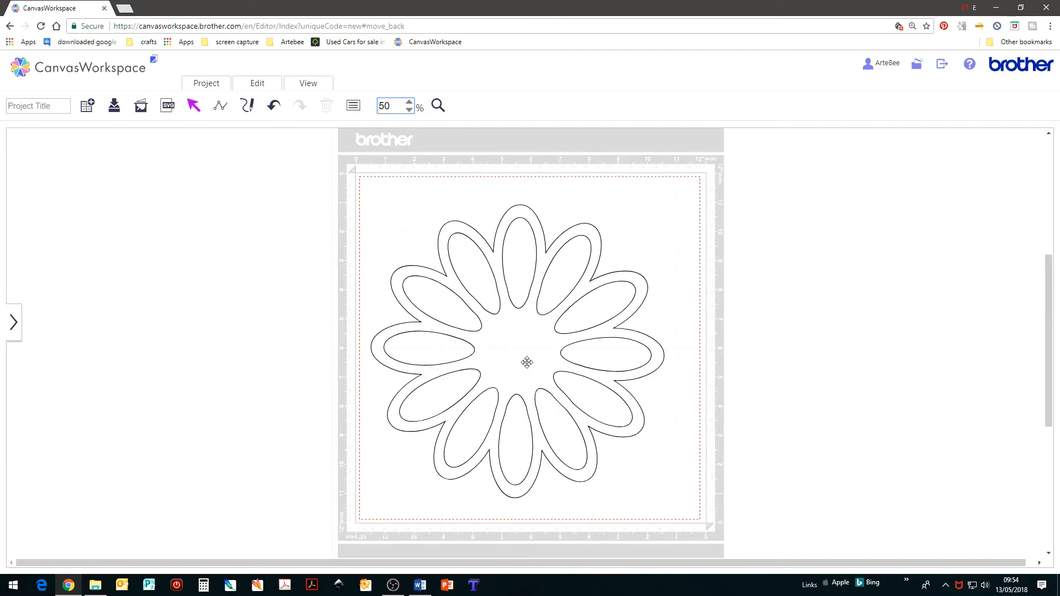
{"action": "left_click", "coordinate": [14, 322]}
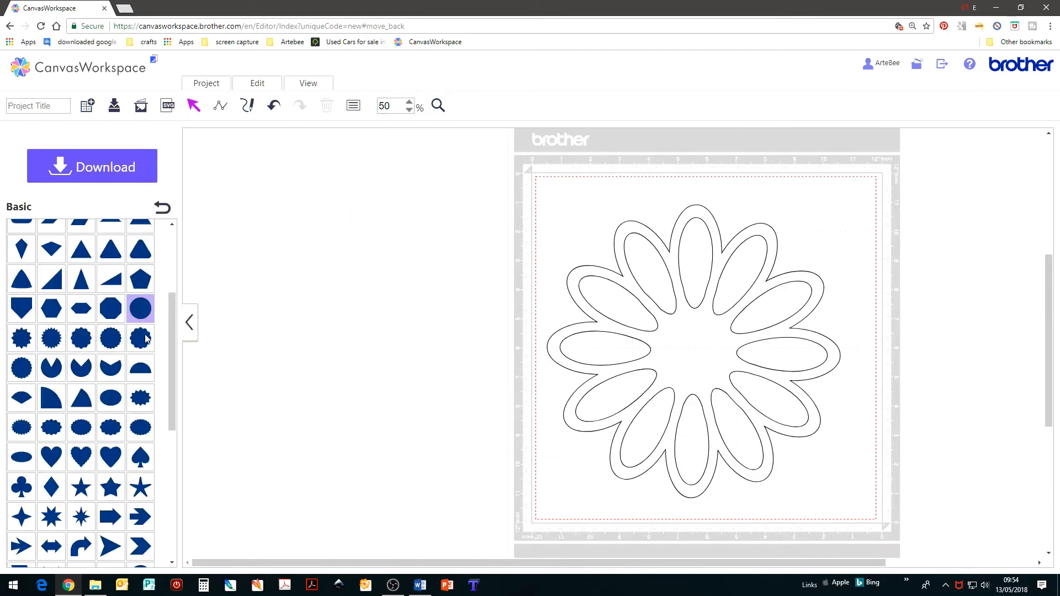
{"action": "left_click", "coordinate": [140, 310]}
{"action": "left_click", "coordinate": [189, 330]}
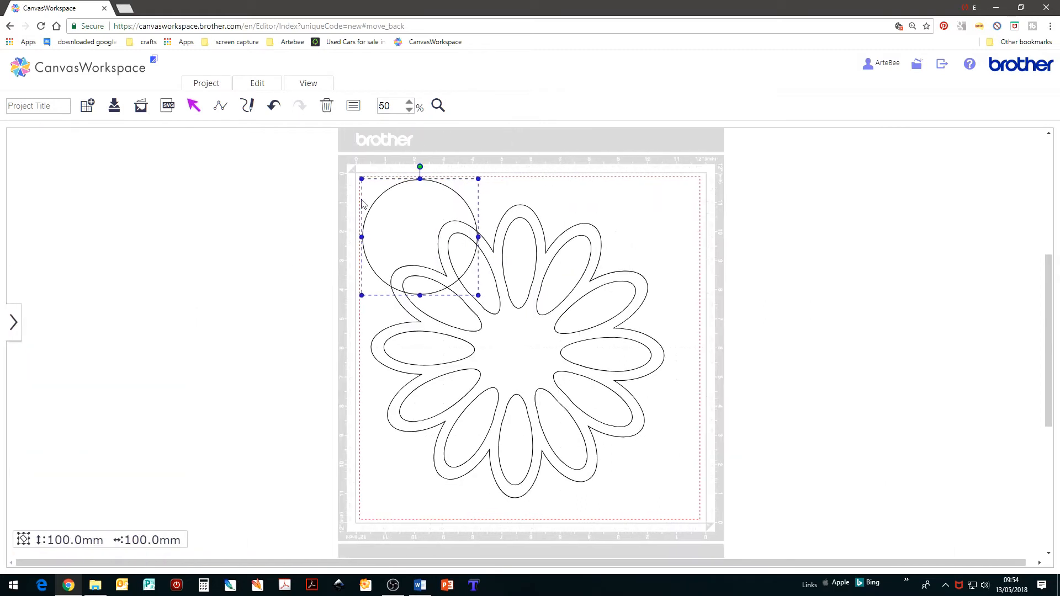
{"action": "left_click_drag", "start_coordinate": [479, 177], "coordinate": [517, 343]}
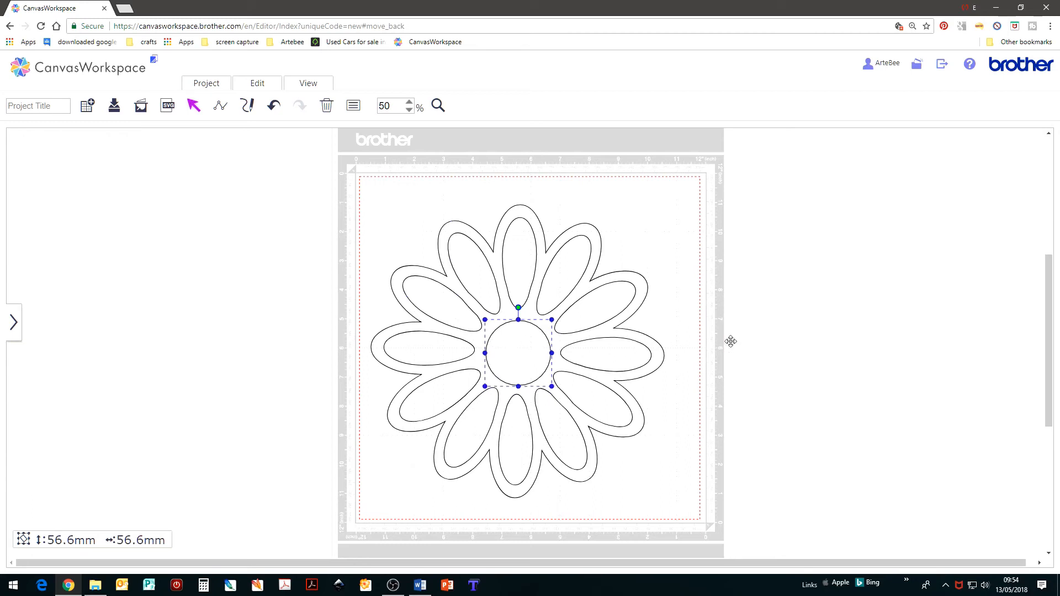
- Centre the small circle on the flower horizontally and vertically, and subtract it to cut a round hole in the flower
{"action": "left_click", "coordinate": [750, 343]}
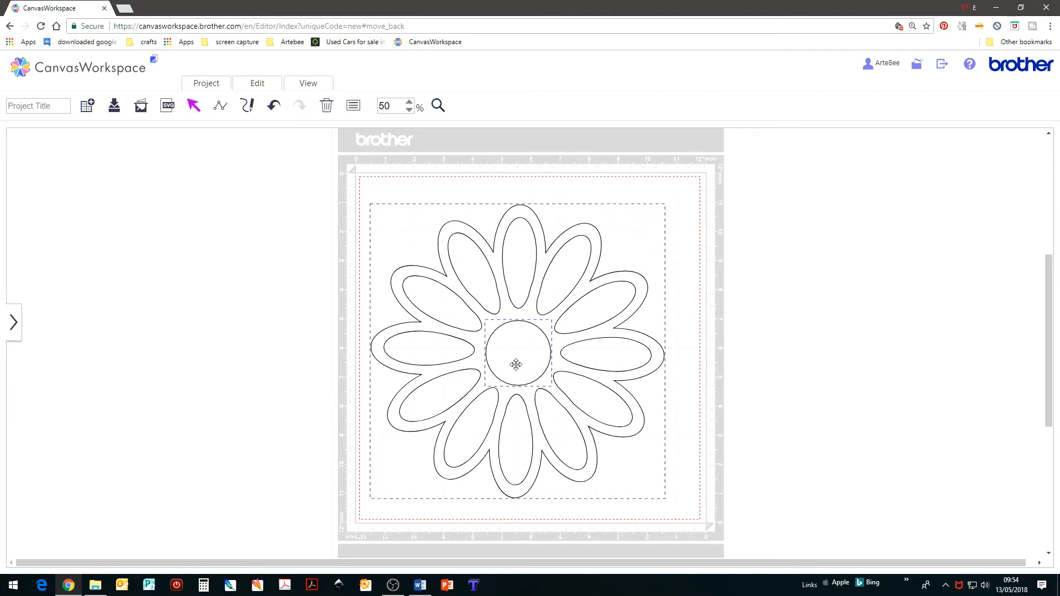
{"action": "left_click", "coordinate": [258, 83]}
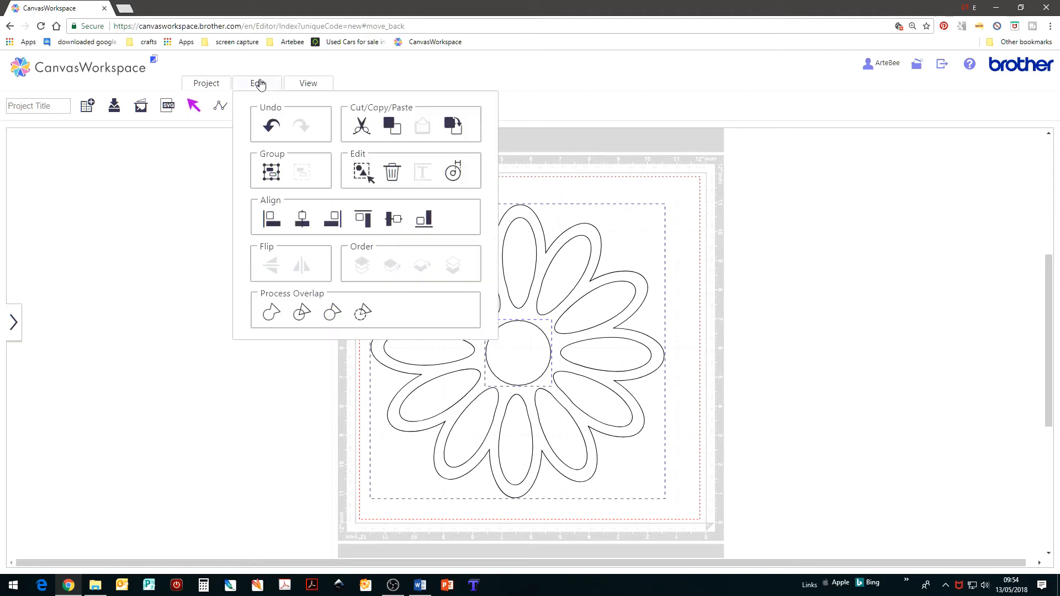
{"action": "left_click", "coordinate": [302, 221]}
{"action": "left_click", "coordinate": [264, 86]}
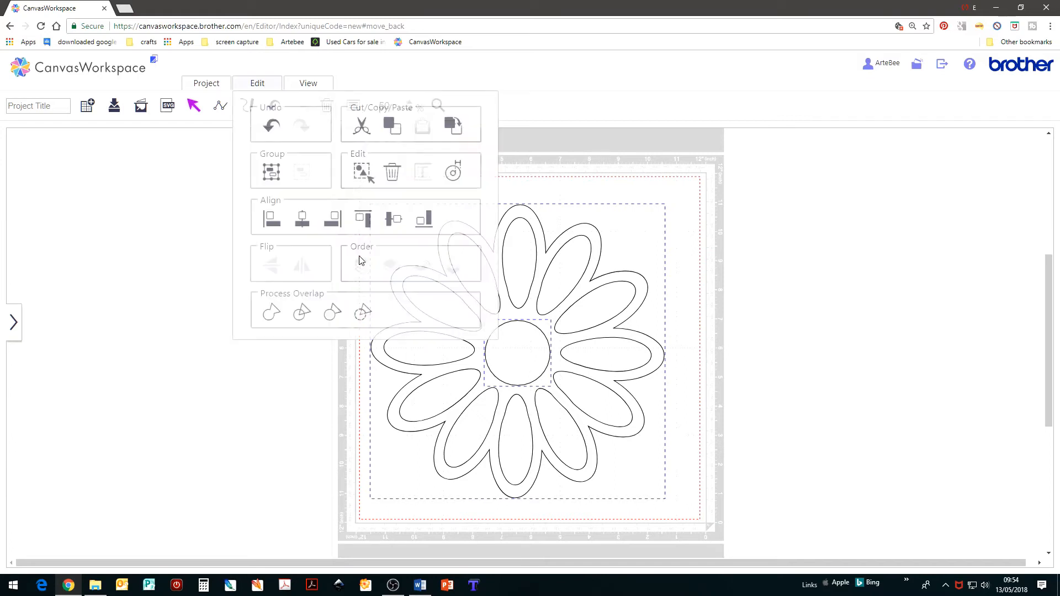
{"action": "left_click", "coordinate": [395, 221]}
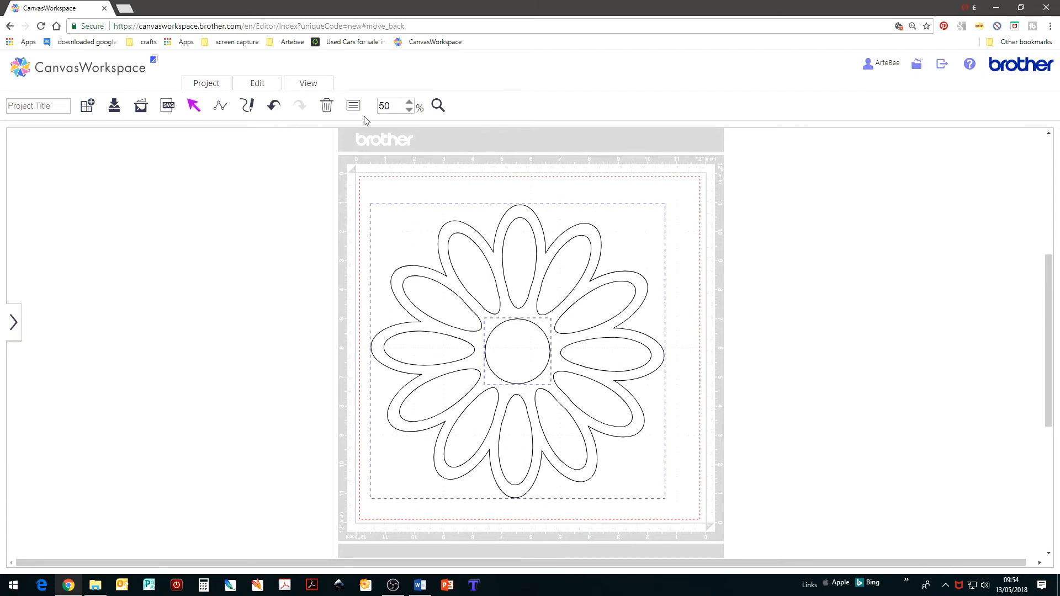
{"action": "left_click", "coordinate": [264, 87]}
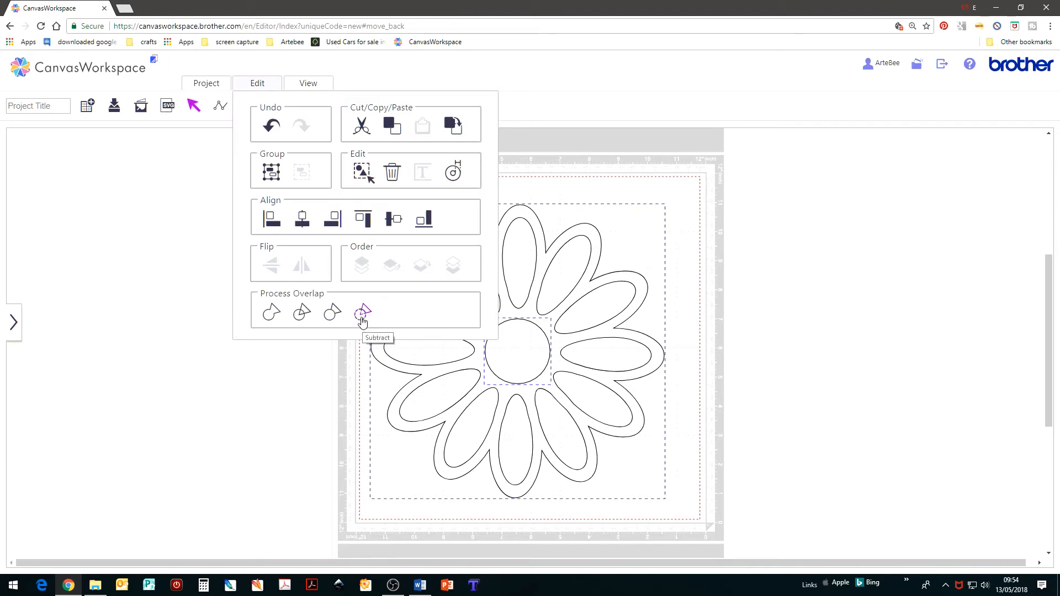
{"action": "left_click", "coordinate": [69, 439]}
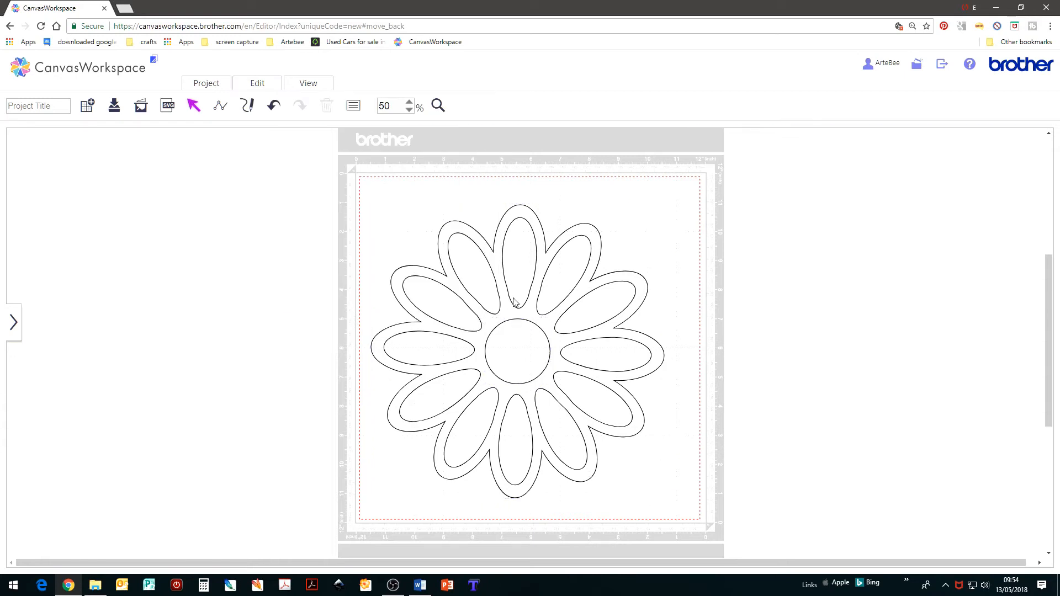
- Fill the finished flower with red
{"action": "left_click", "coordinate": [385, 329]}
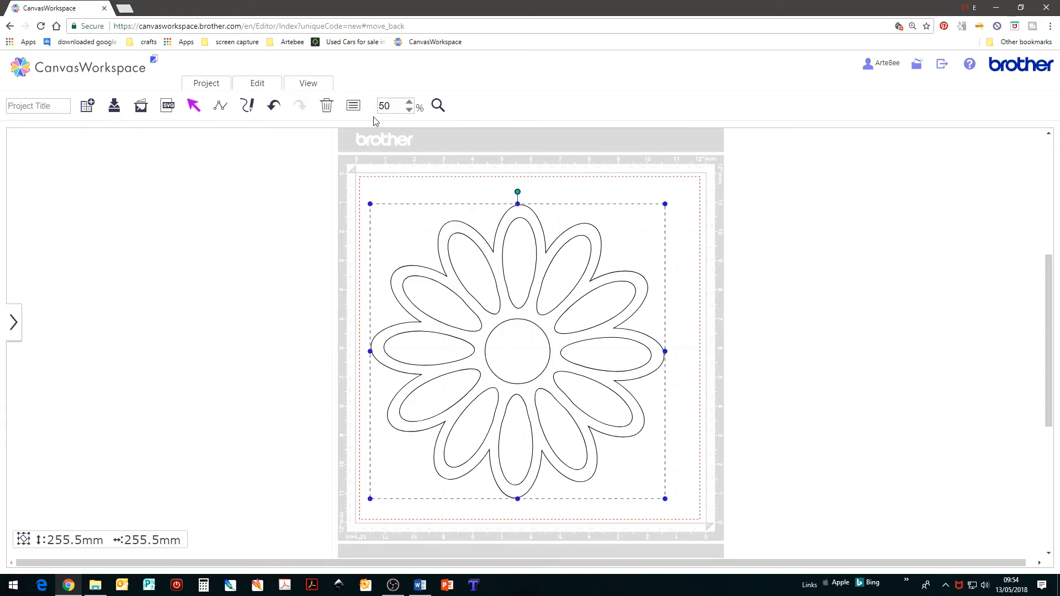
{"action": "left_click", "coordinate": [354, 108]}
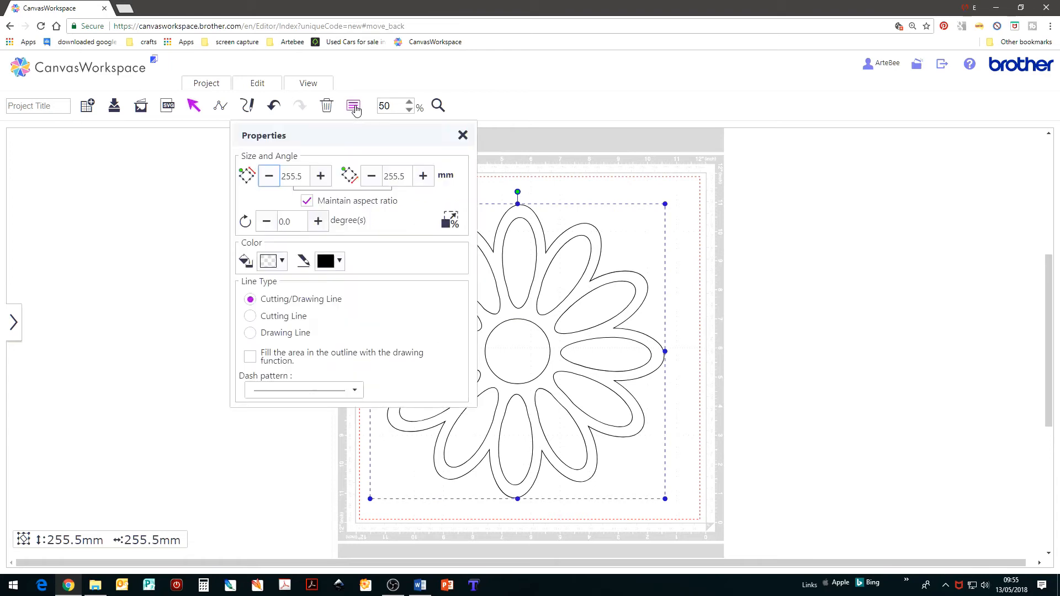
{"action": "left_click", "coordinate": [282, 263]}
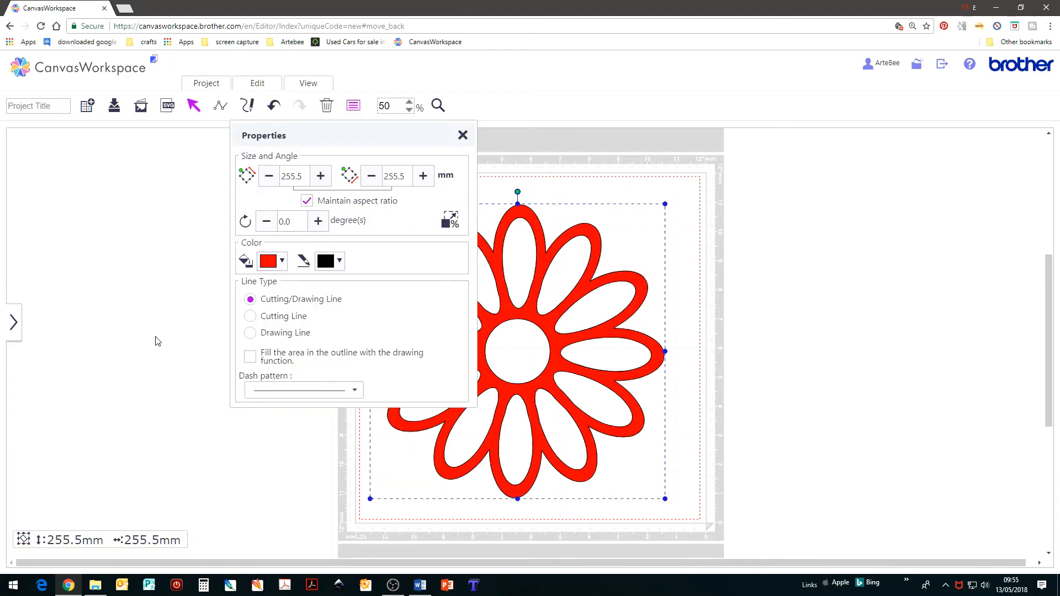
{"action": "left_click", "coordinate": [462, 136]}
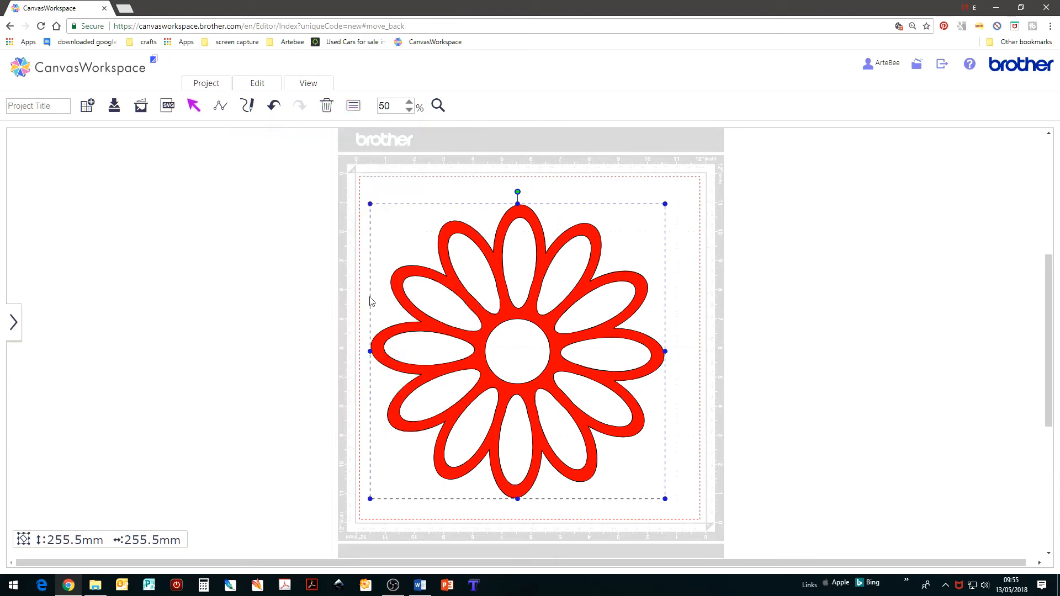
- Shrink the red flower proportionally to about 129 mm and move it off the mat to the right
{"action": "left_click_drag", "start_coordinate": [665, 204], "coordinate": [842, 278]}
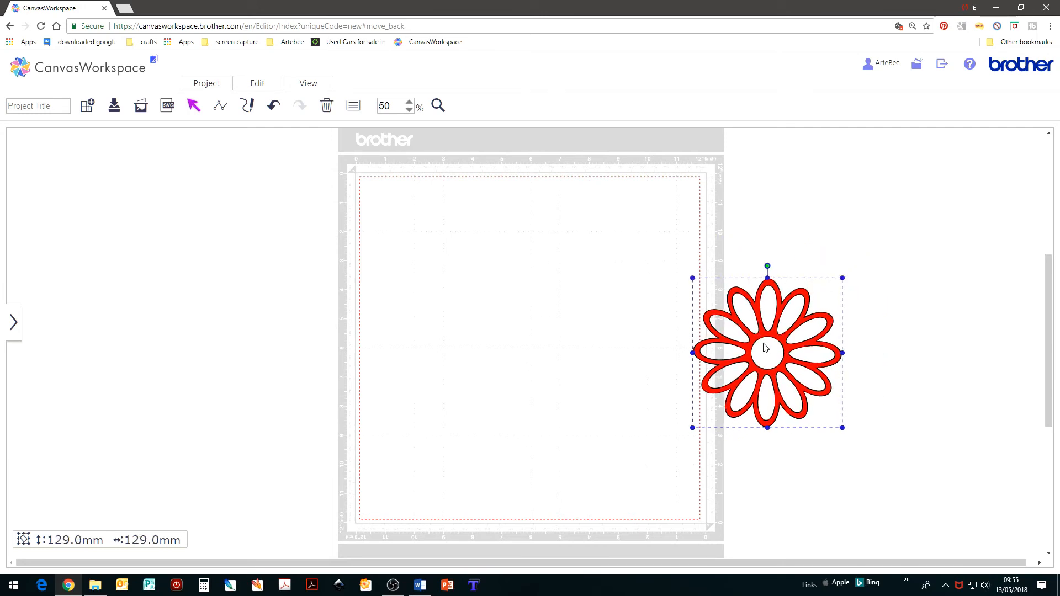
{"action": "left_click_drag", "start_coordinate": [761, 330], "coordinate": [813, 309]}
{"action": "left_click", "coordinate": [564, 352]}
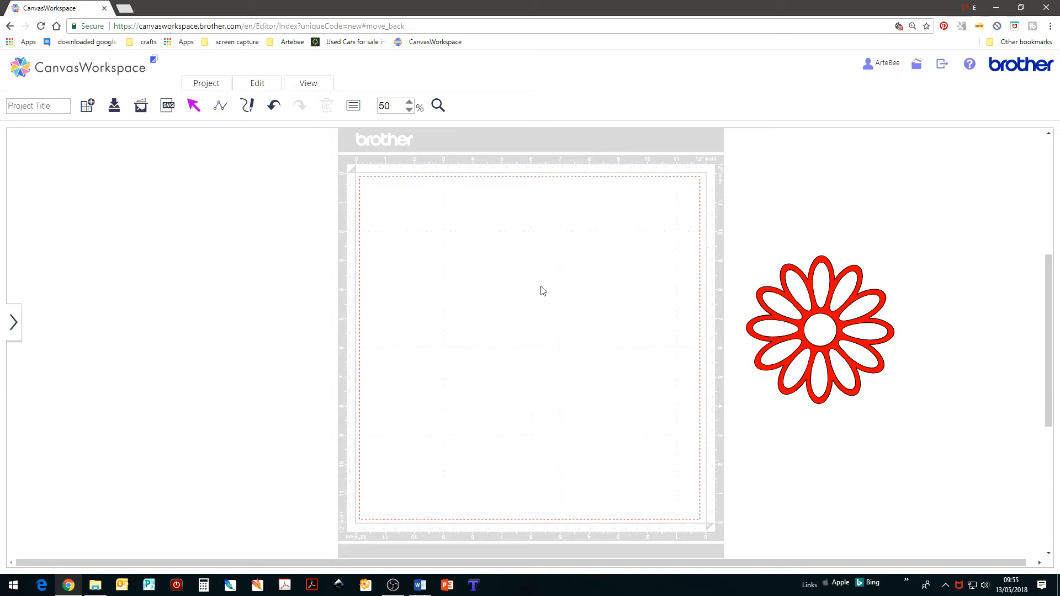
- Add an egg shape from the basic shapes and place it in the lower middle of the mat
{"action": "left_click", "coordinate": [13, 323]}
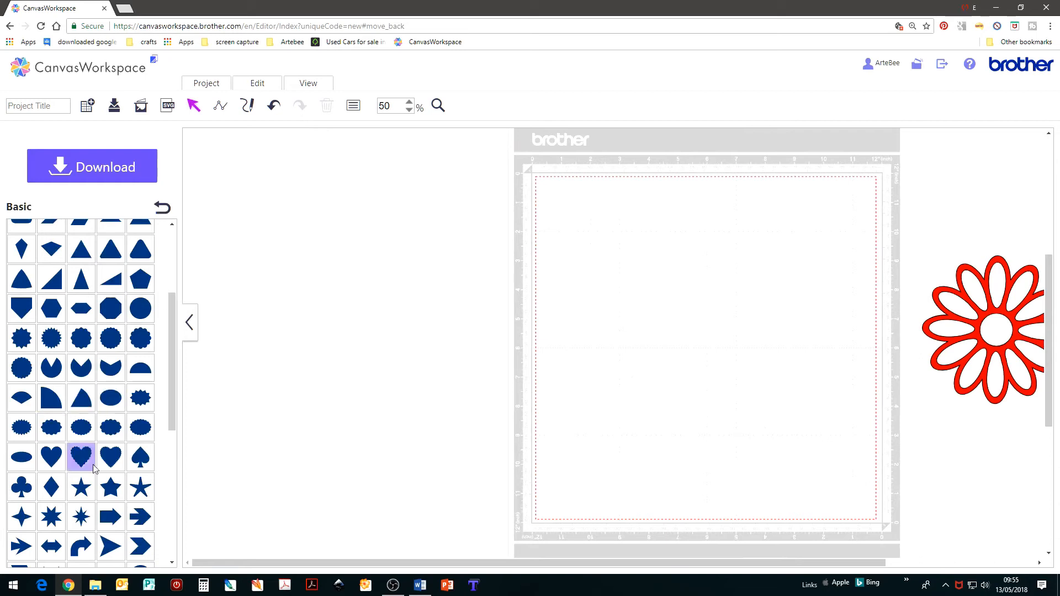
{"action": "scroll", "coordinate": [87, 428], "scroll_direction": "down", "scroll_amount": 2}
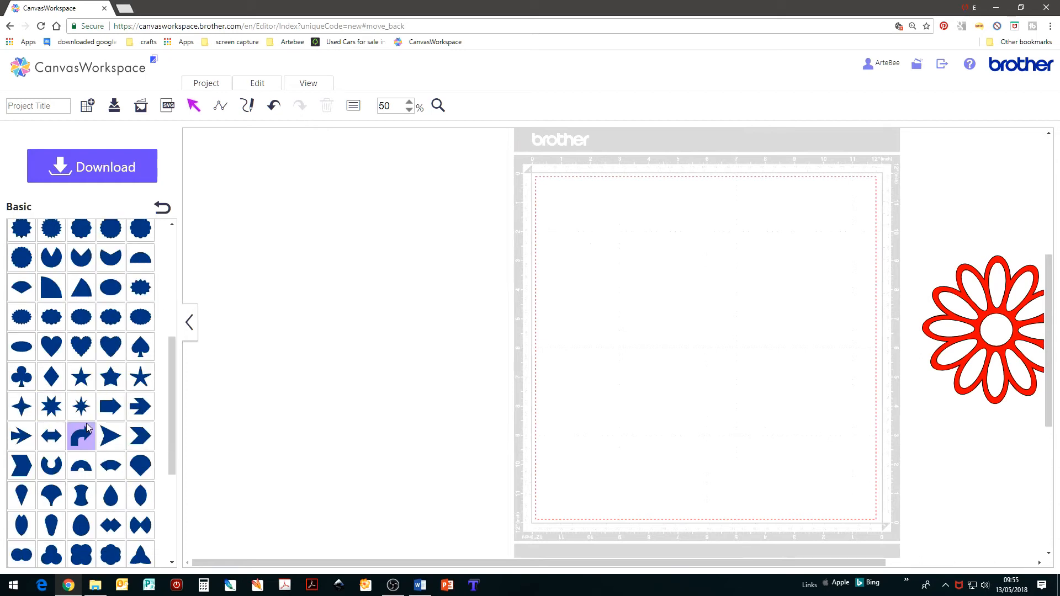
{"action": "scroll", "coordinate": [87, 428], "scroll_direction": "down", "scroll_amount": 2}
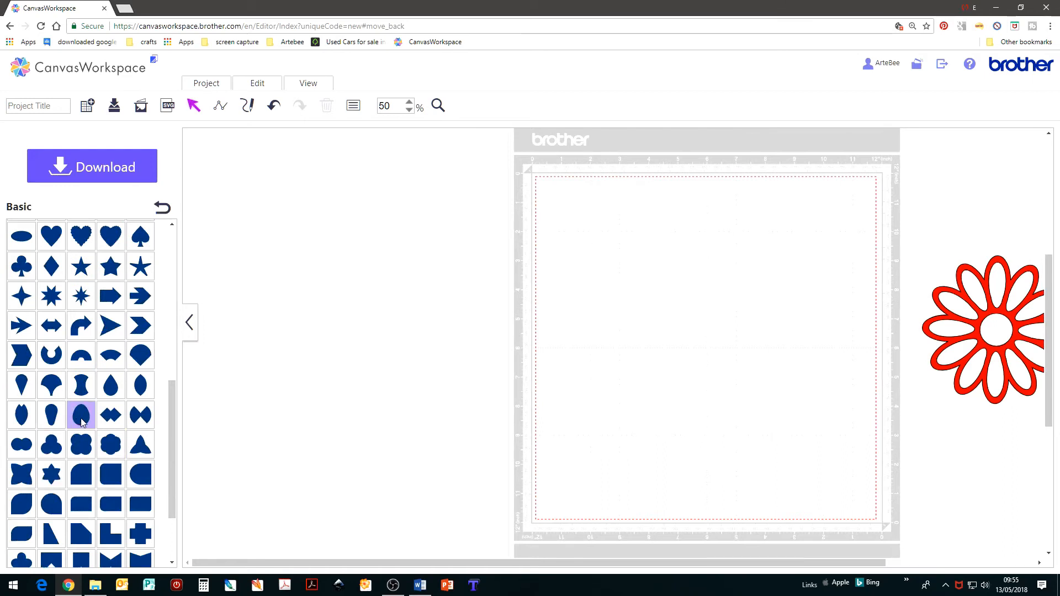
{"action": "left_click", "coordinate": [81, 415]}
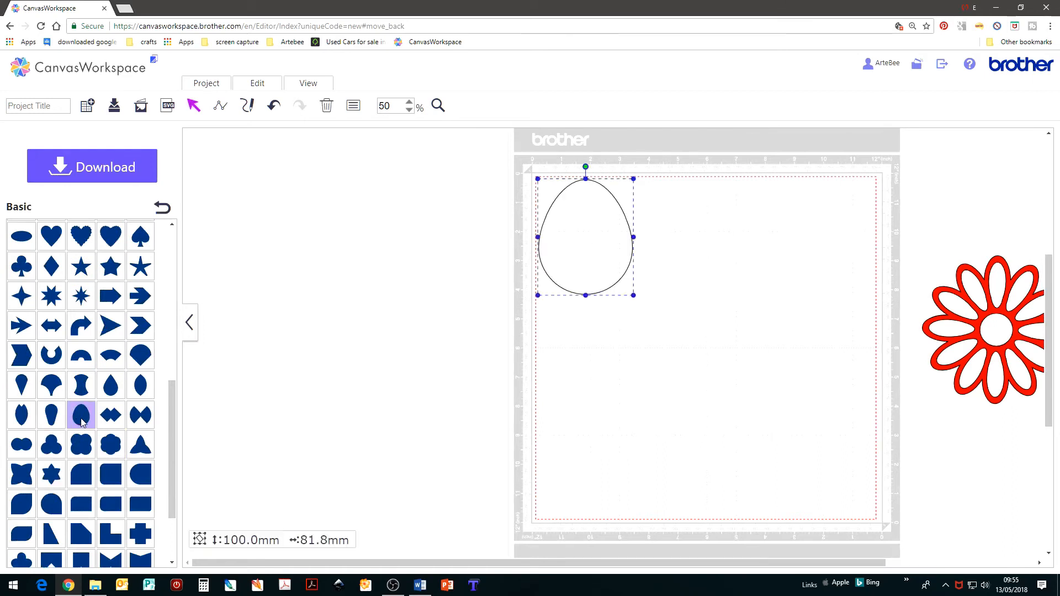
{"action": "left_click_drag", "start_coordinate": [601, 262], "coordinate": [602, 262]}
{"action": "left_click_drag", "start_coordinate": [625, 319], "coordinate": [690, 436]}
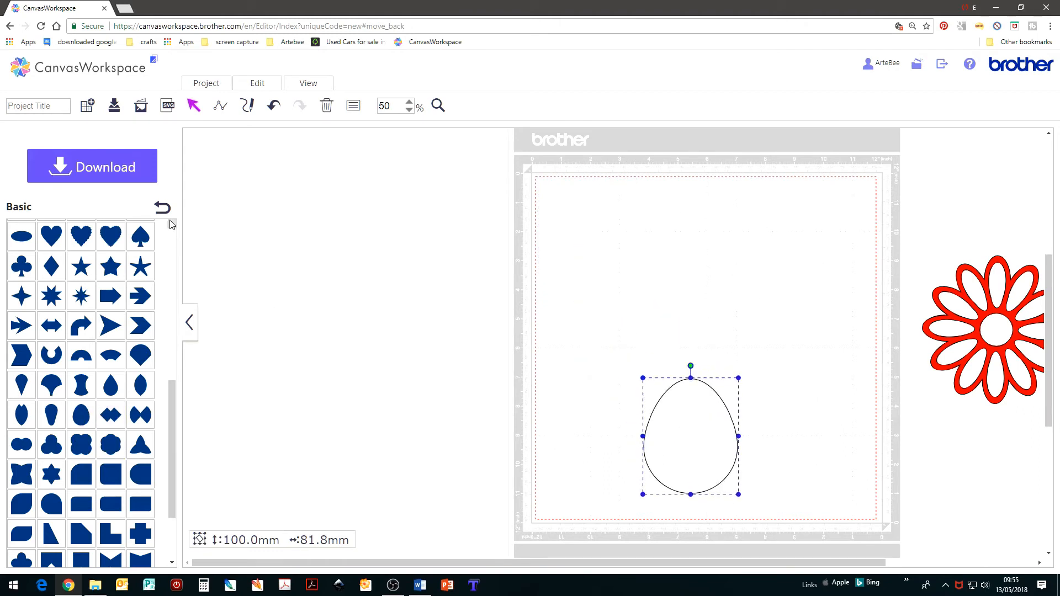
- Add a basic circle, shrink it and place it near the mat's upper right, and move the egg shape up to the mat's middle
{"action": "left_click", "coordinate": [172, 226]}
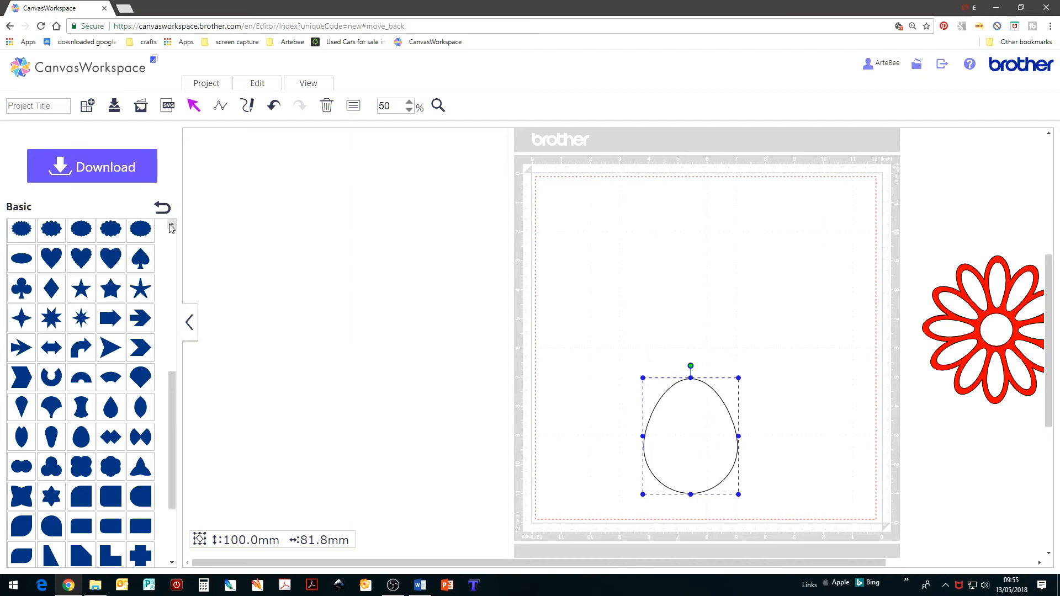
{"action": "left_click", "coordinate": [171, 226]}
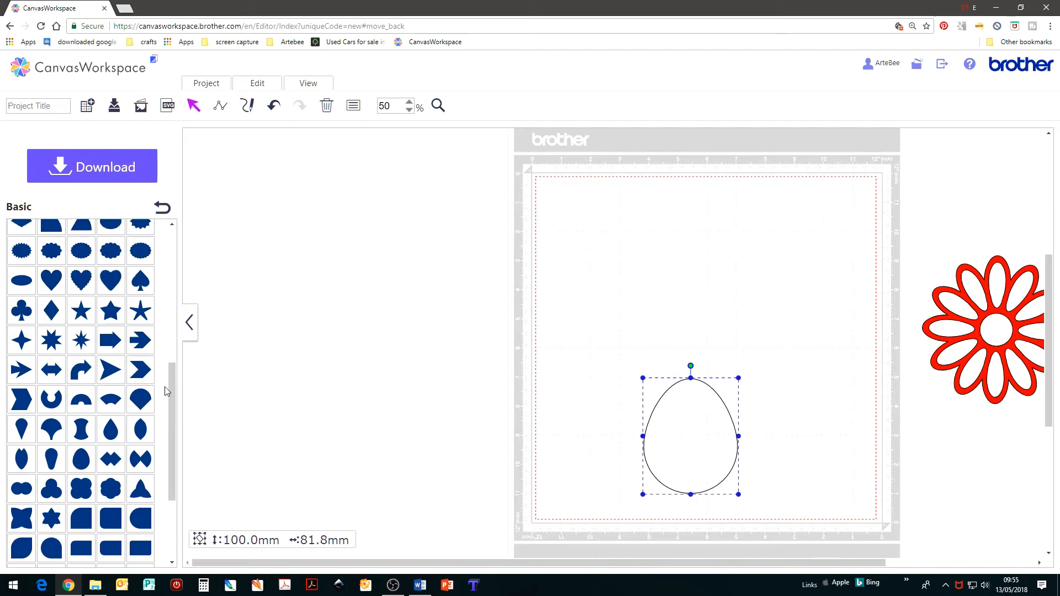
{"action": "scroll", "coordinate": [167, 382], "scroll_direction": "up", "scroll_amount": 3}
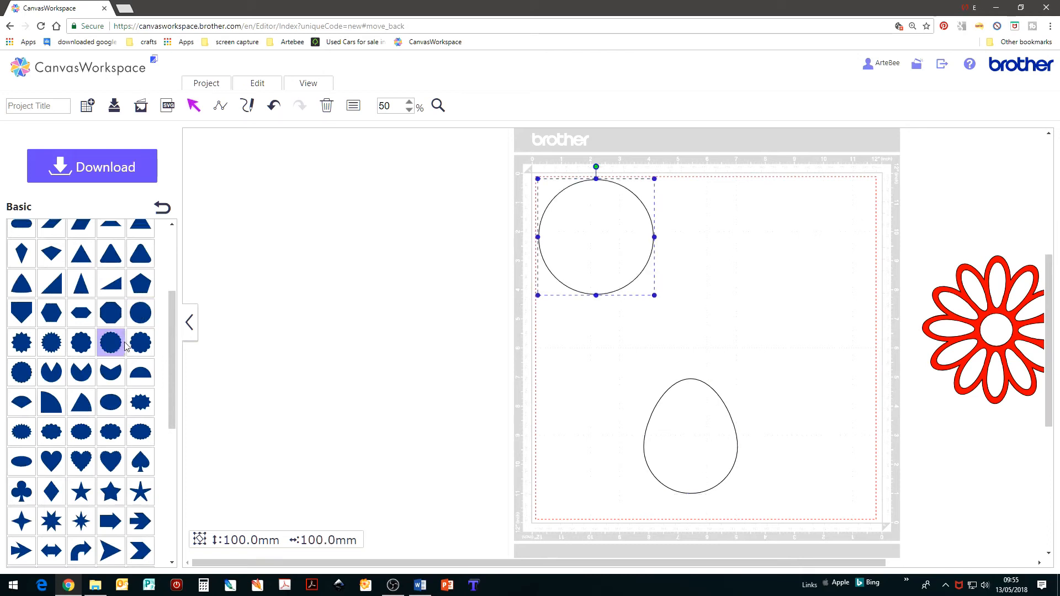
{"action": "left_click", "coordinate": [189, 327]}
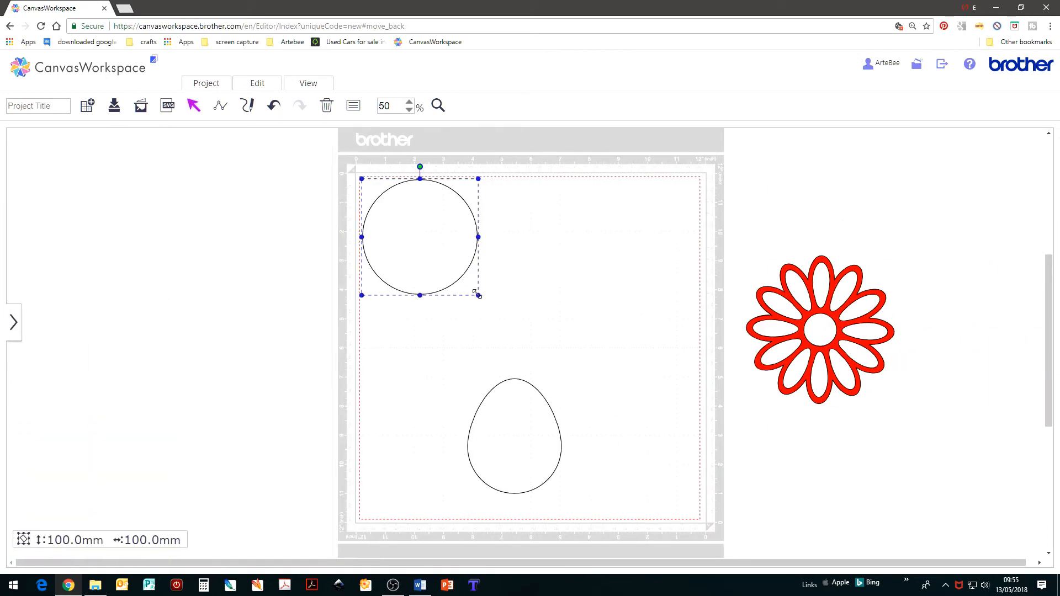
{"action": "left_click_drag", "start_coordinate": [478, 295], "coordinate": [627, 240]}
{"action": "left_click_drag", "start_coordinate": [505, 415], "coordinate": [492, 313]}
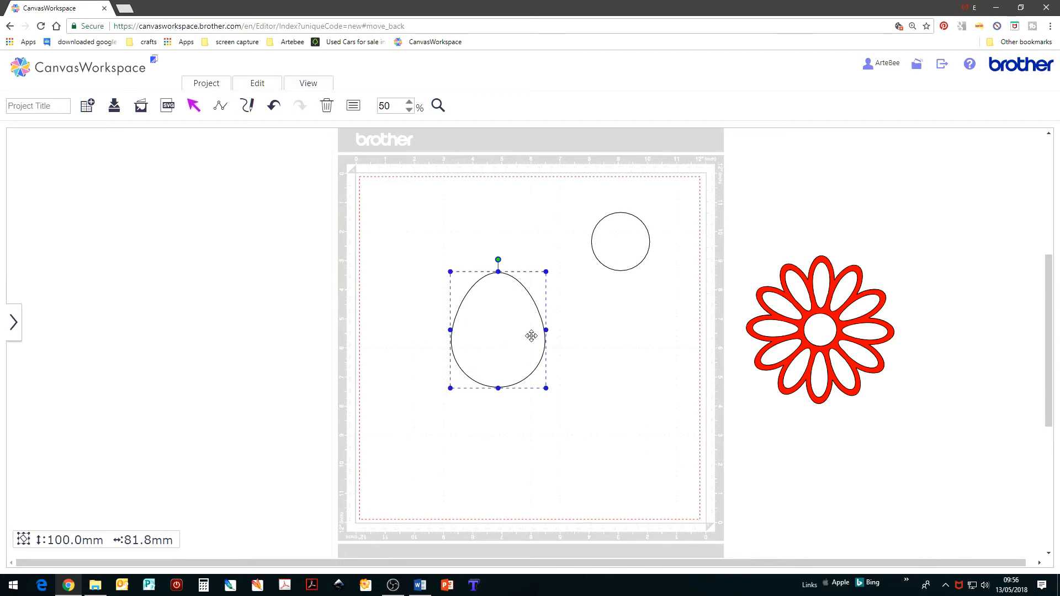
- Stretch the egg shape to about 90 mm wide and 109 mm high
{"action": "left_click", "coordinate": [318, 88]}
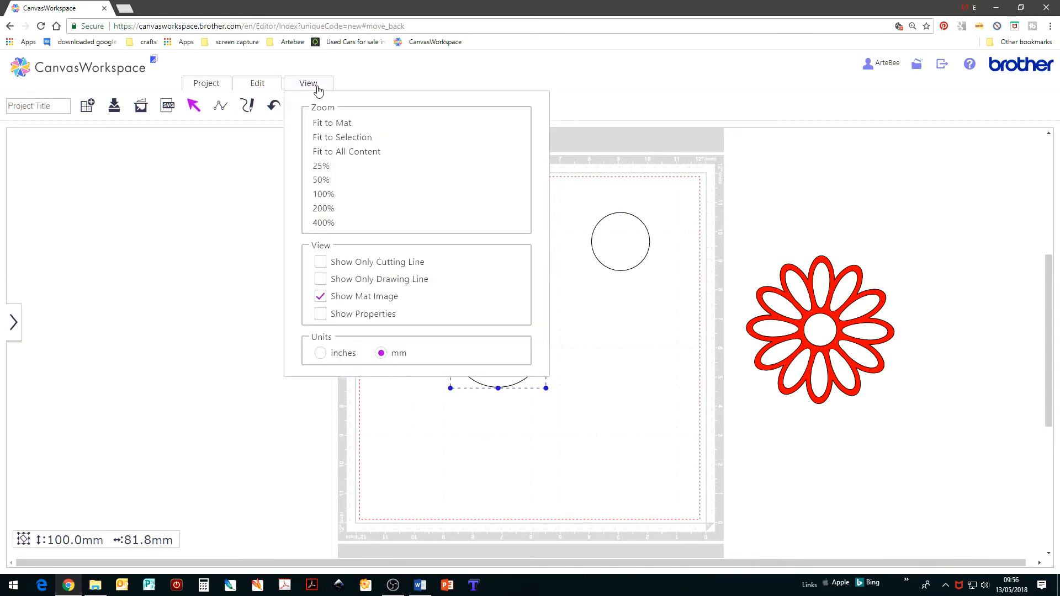
{"action": "left_click", "coordinate": [343, 137]}
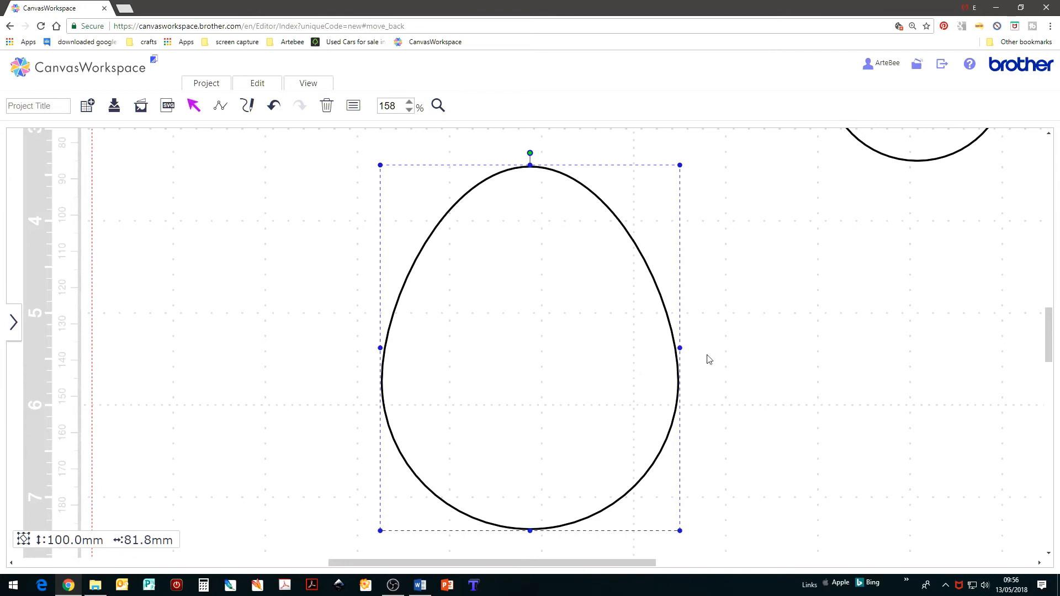
{"action": "left_click_drag", "start_coordinate": [679, 348], "coordinate": [710, 350]}
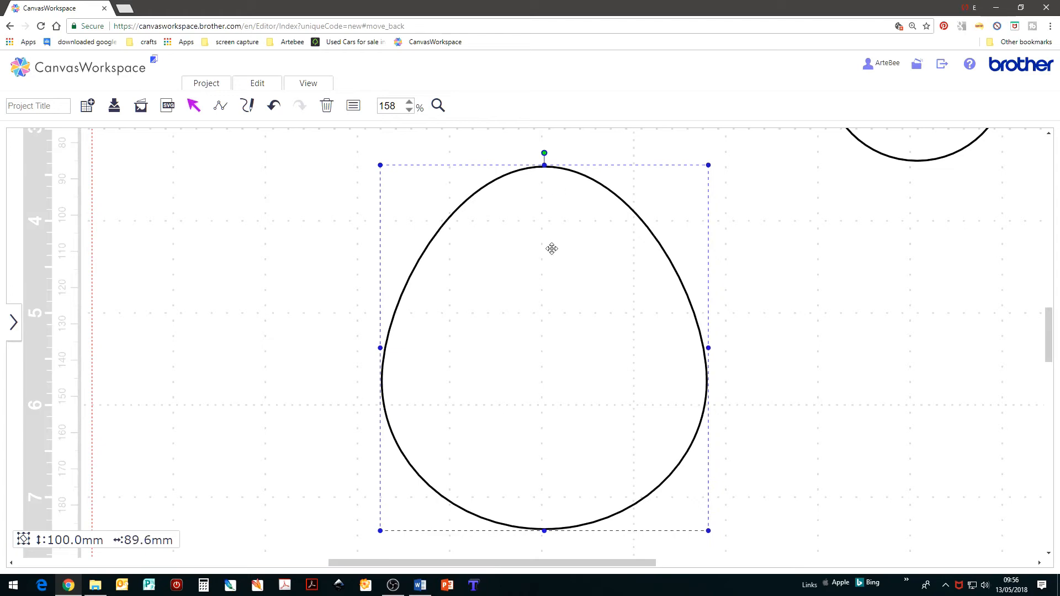
{"action": "left_click_drag", "start_coordinate": [544, 161], "coordinate": [545, 146]}
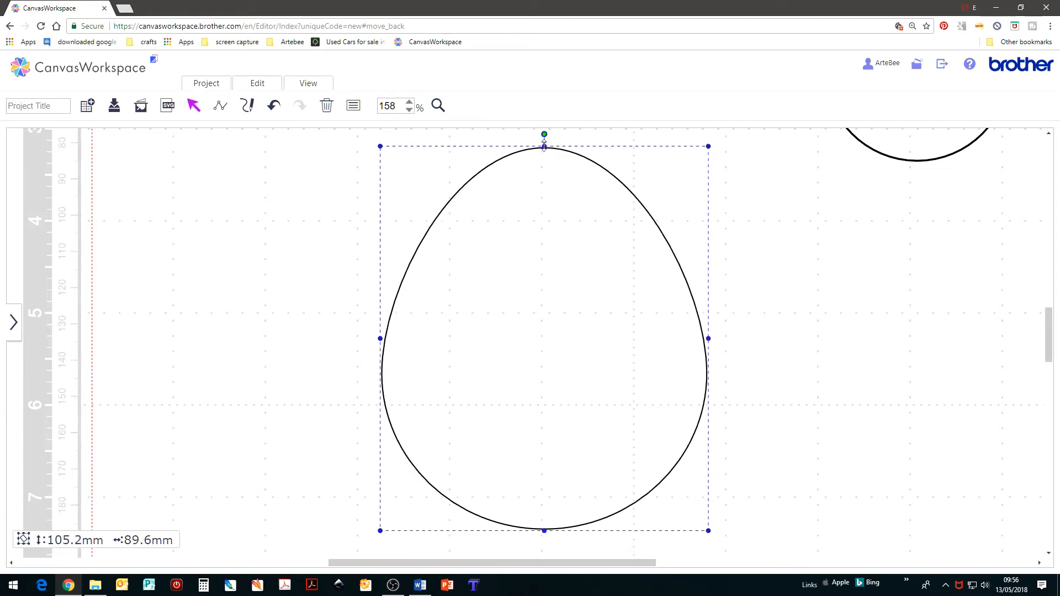
{"action": "left_click_drag", "start_coordinate": [545, 534], "coordinate": [545, 547]}
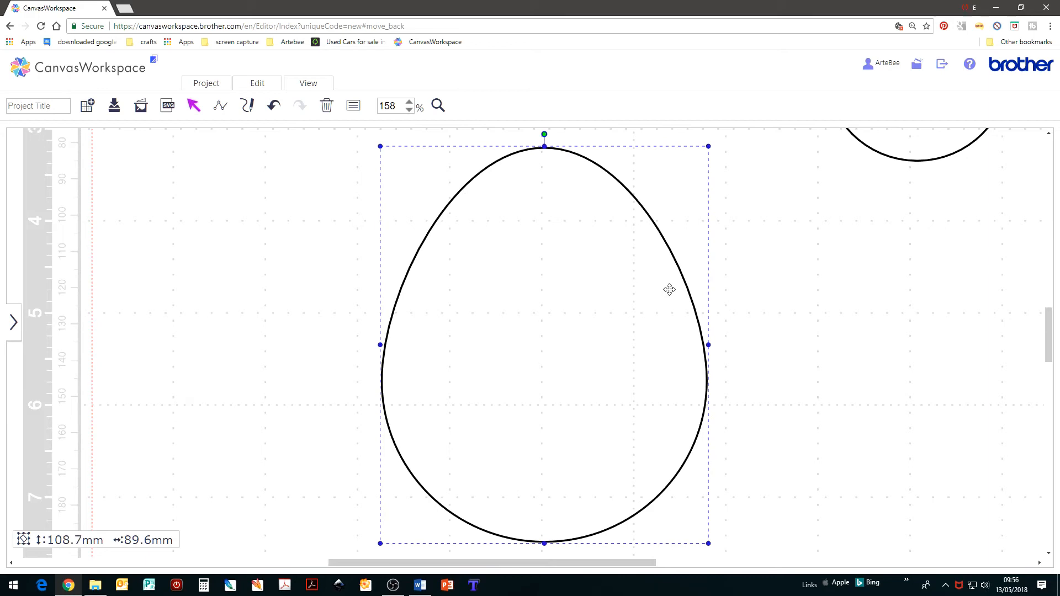
- Edit the egg's path points and pull both curve handles of its upper-right segment inward to reshape that side
{"action": "left_click", "coordinate": [803, 293]}
{"action": "left_click", "coordinate": [662, 327]}
{"action": "double_click", "coordinate": [649, 373]}
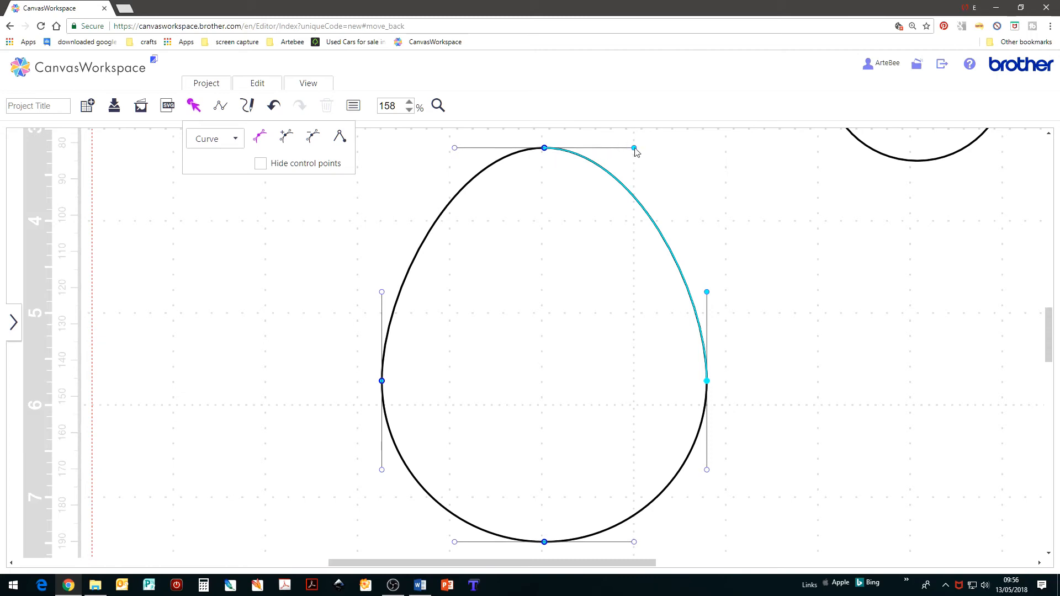
{"action": "left_click_drag", "start_coordinate": [633, 147], "coordinate": [626, 175]}
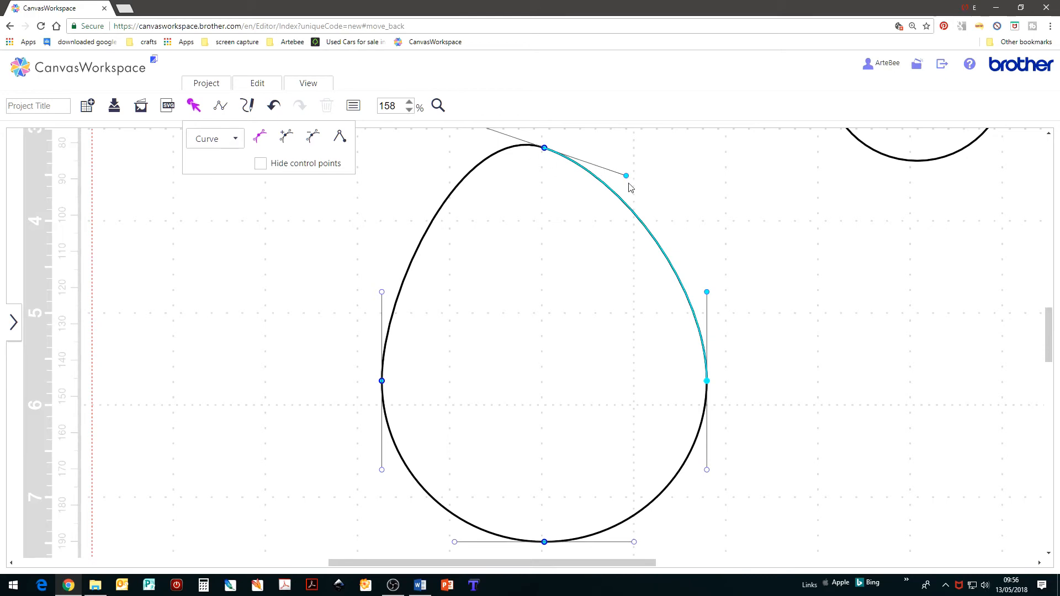
{"action": "left_click_drag", "start_coordinate": [706, 291], "coordinate": [684, 289]}
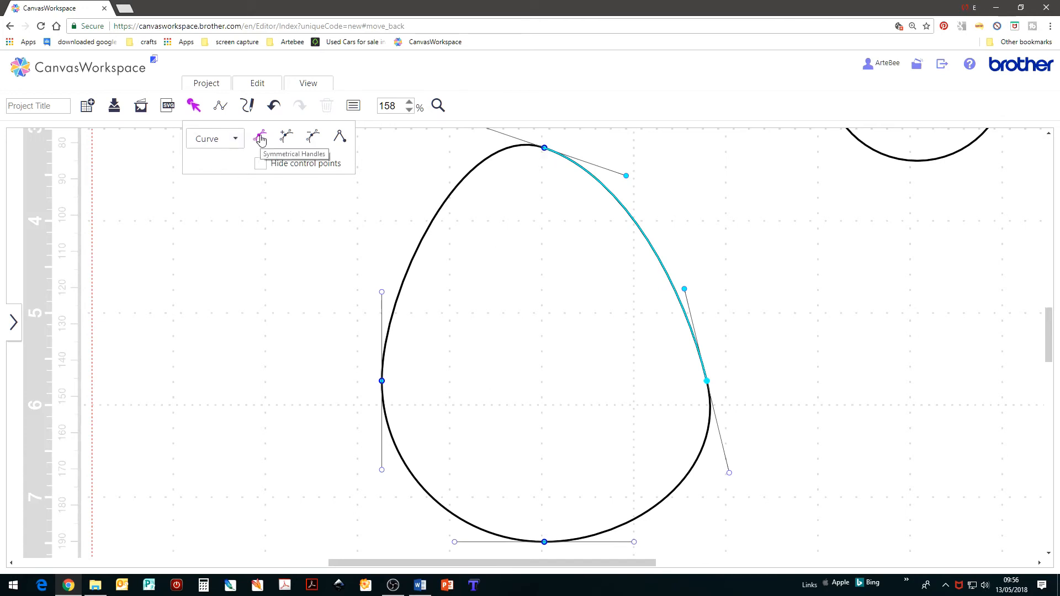
- Try lowering the left curve handle of the egg's top point, and undo that change
{"action": "scroll", "coordinate": [530, 265], "scroll_direction": "up", "scroll_amount": 1}
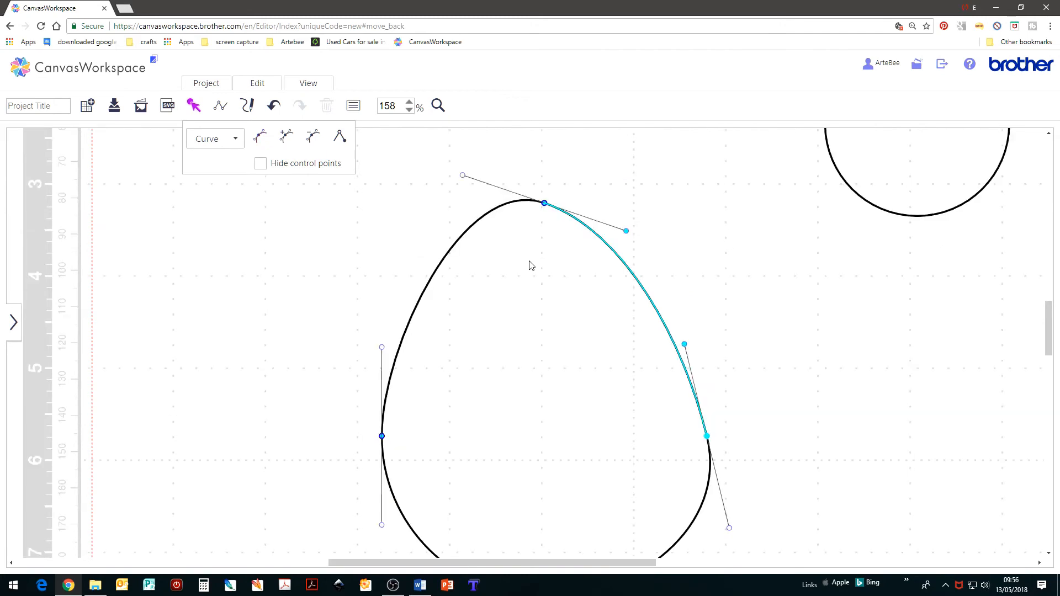
{"action": "left_click", "coordinate": [462, 177]}
{"action": "left_click_drag", "start_coordinate": [463, 178], "coordinate": [469, 214]}
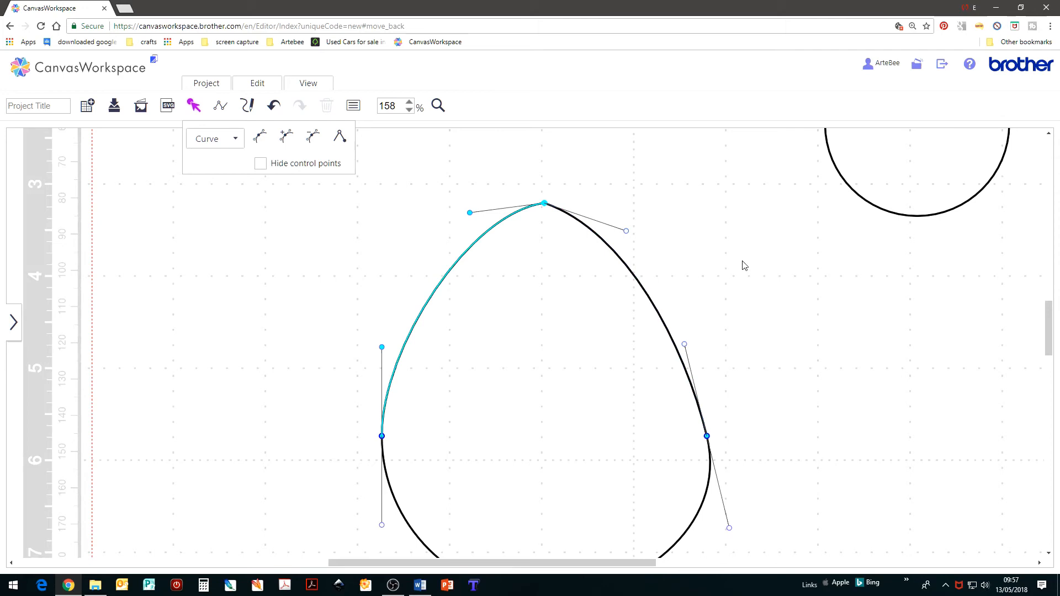
{"action": "scroll", "coordinate": [726, 265], "scroll_direction": "down", "scroll_amount": 2}
{"action": "scroll", "coordinate": [726, 265], "scroll_direction": "up", "scroll_amount": 1}
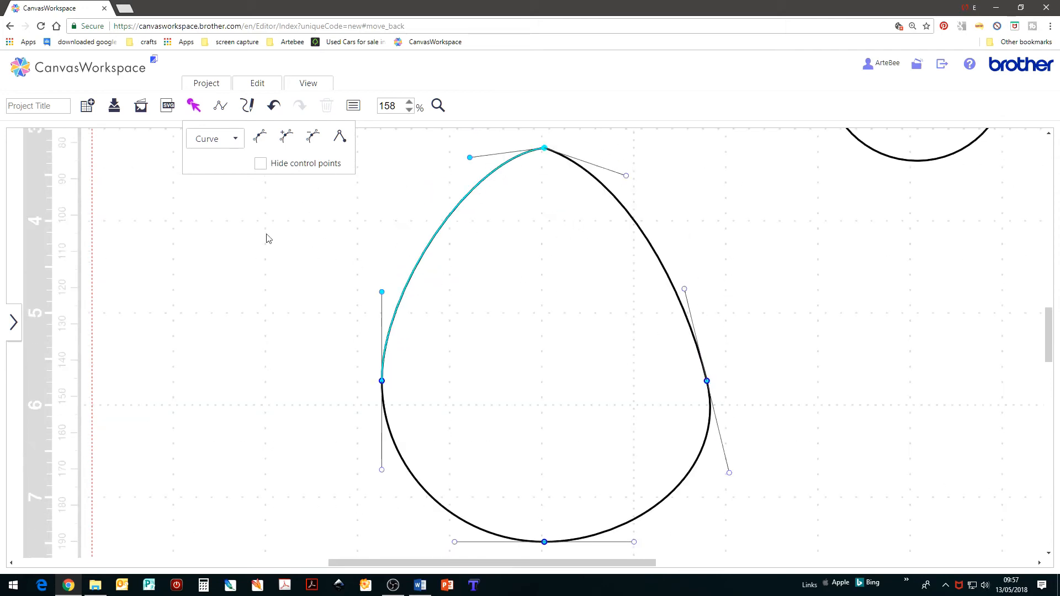
{"action": "left_click", "coordinate": [273, 108]}
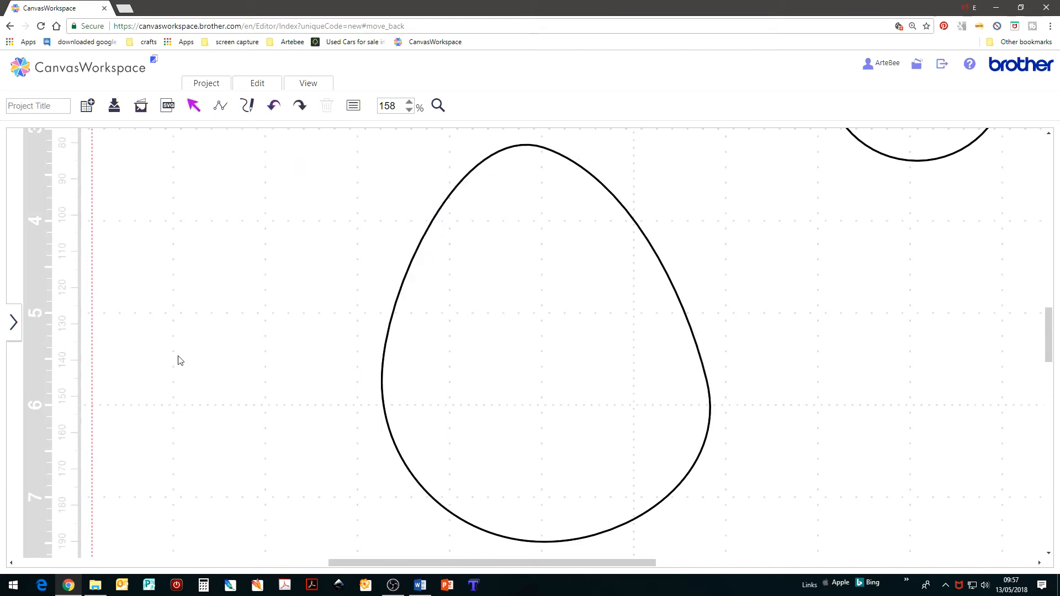
- Edit the egg's path again, shift its bottom point down and slightly right, and pull that point's left handle outward
{"action": "left_click", "coordinate": [671, 296]}
{"action": "double_click", "coordinate": [674, 307]}
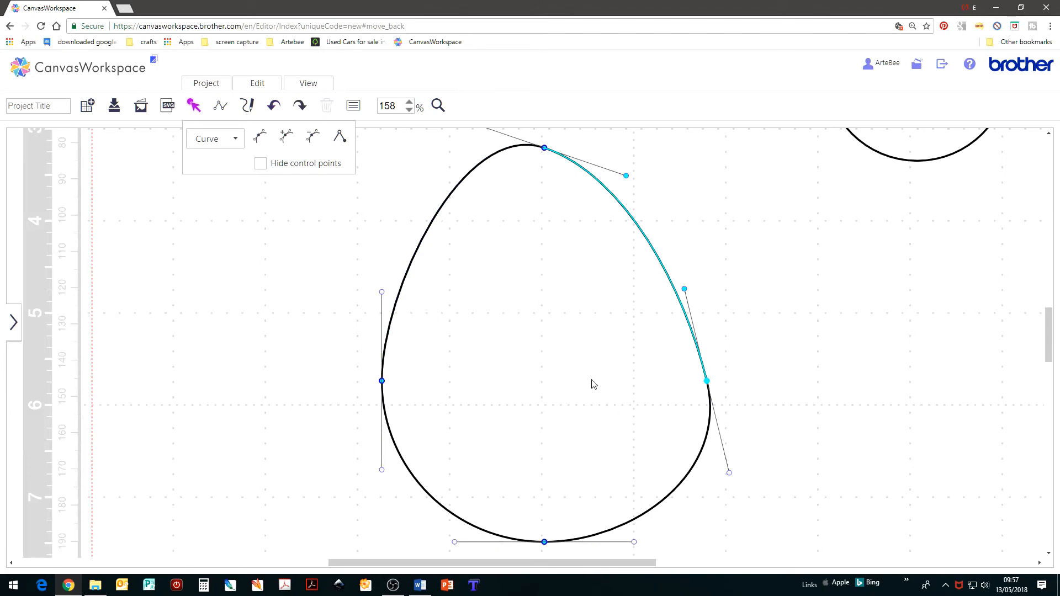
{"action": "scroll", "coordinate": [593, 384], "scroll_direction": "down", "scroll_amount": 2}
{"action": "left_click_drag", "start_coordinate": [545, 435], "coordinate": [566, 475]}
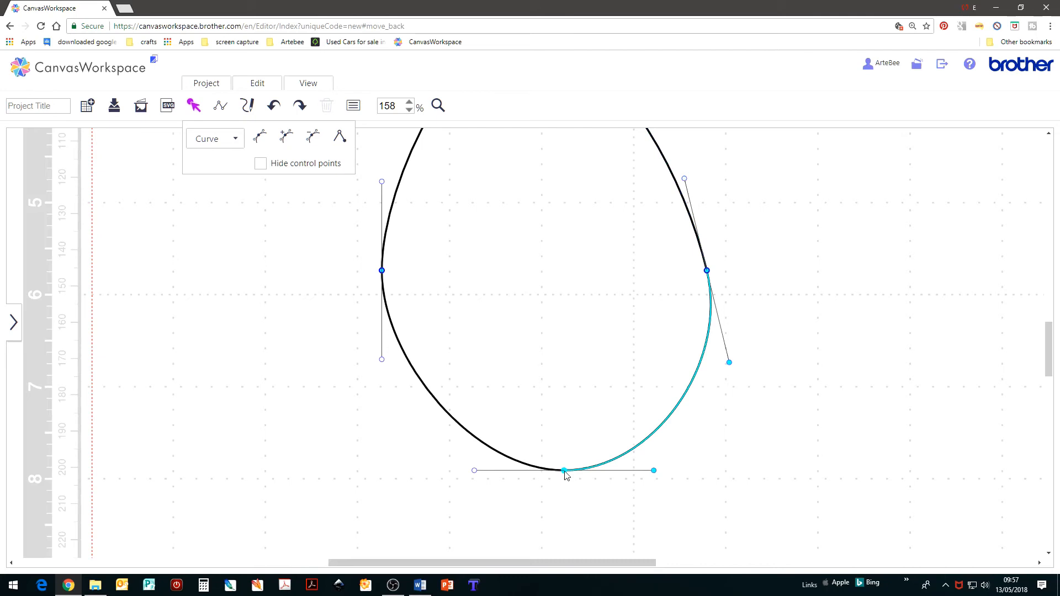
{"action": "left_click_drag", "start_coordinate": [476, 471], "coordinate": [431, 477]}
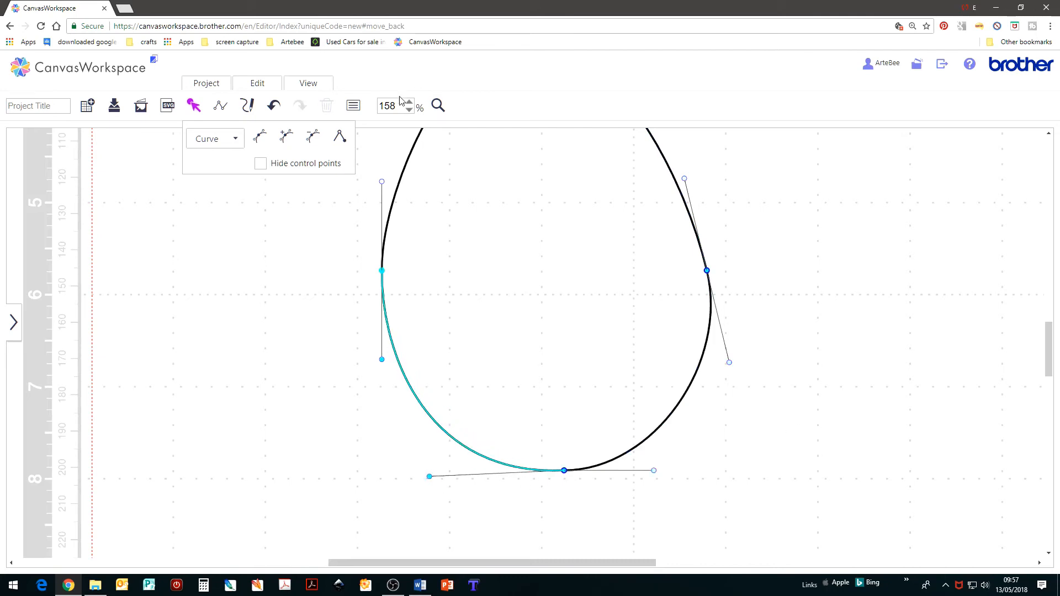
- Extend both curve handles of the egg's bottom point further outward to broaden its base, and finish the path editing
{"action": "left_click", "coordinate": [409, 110]}
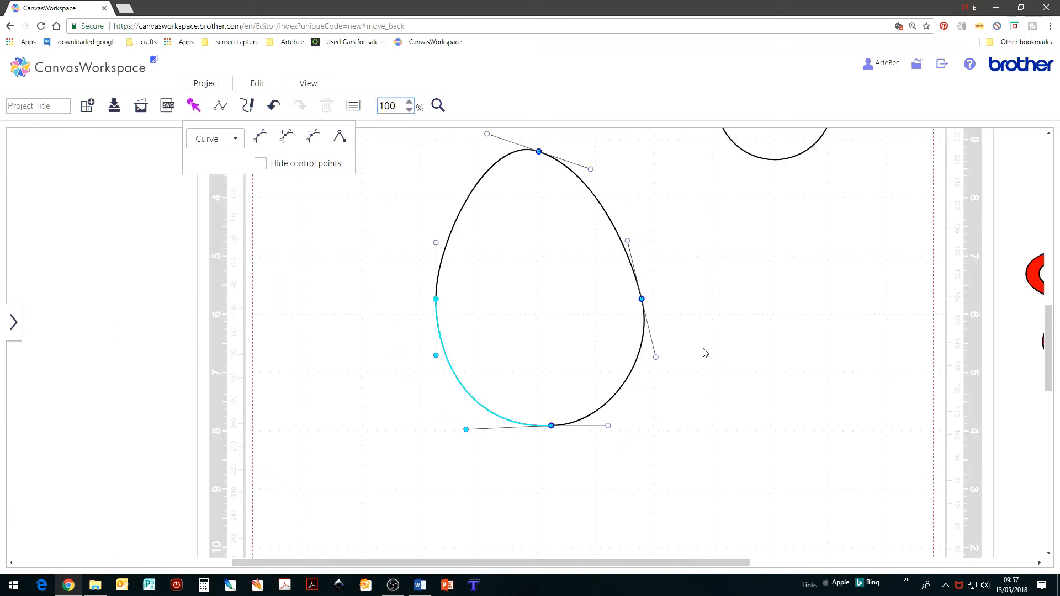
{"action": "left_click", "coordinate": [441, 432]}
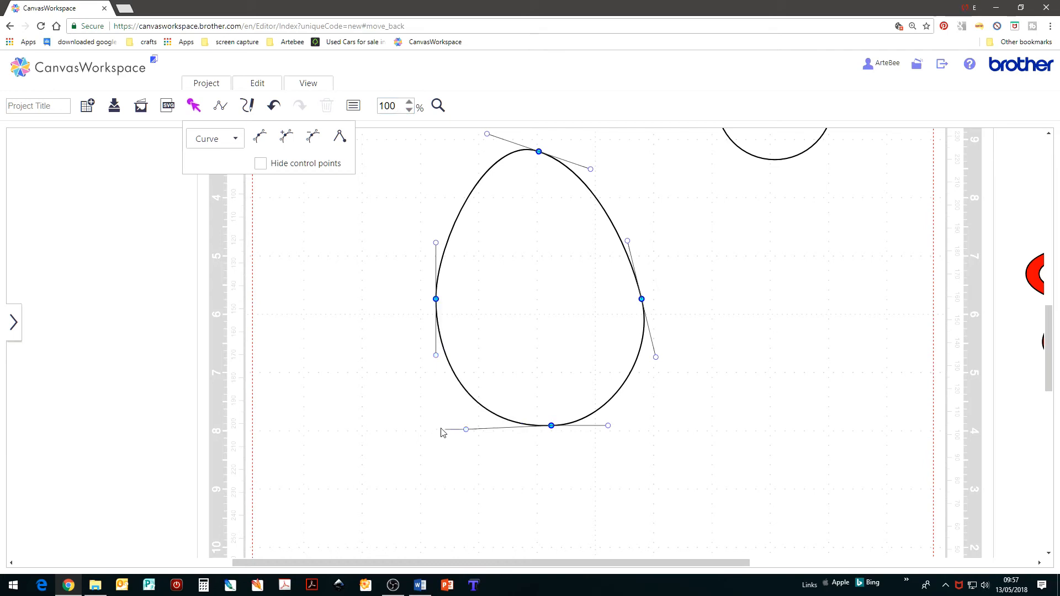
{"action": "left_click", "coordinate": [467, 431]}
{"action": "left_click_drag", "start_coordinate": [466, 431], "coordinate": [422, 430]}
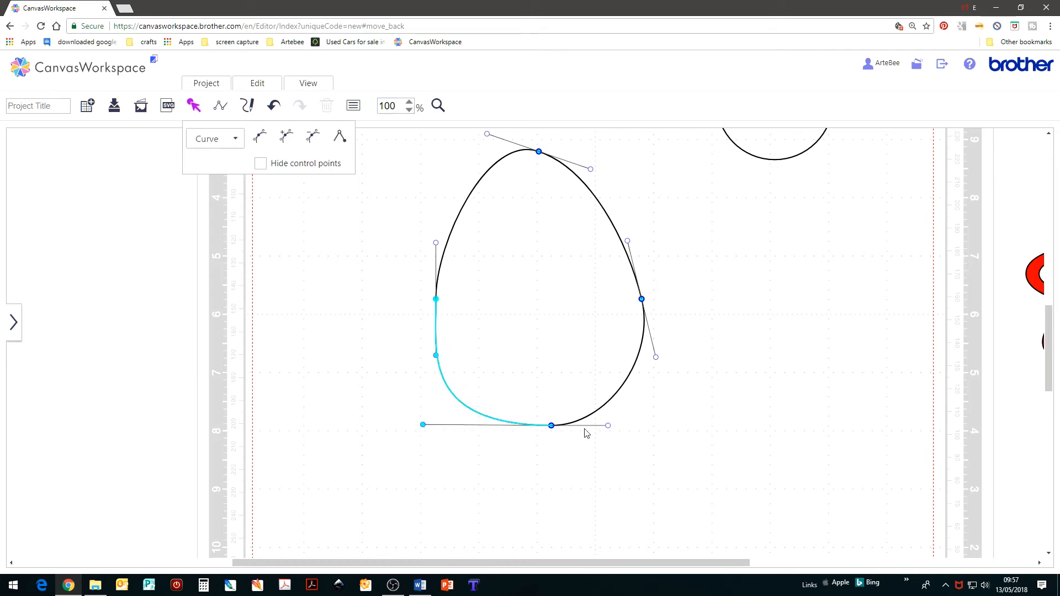
{"action": "left_click_drag", "start_coordinate": [610, 426], "coordinate": [635, 425]}
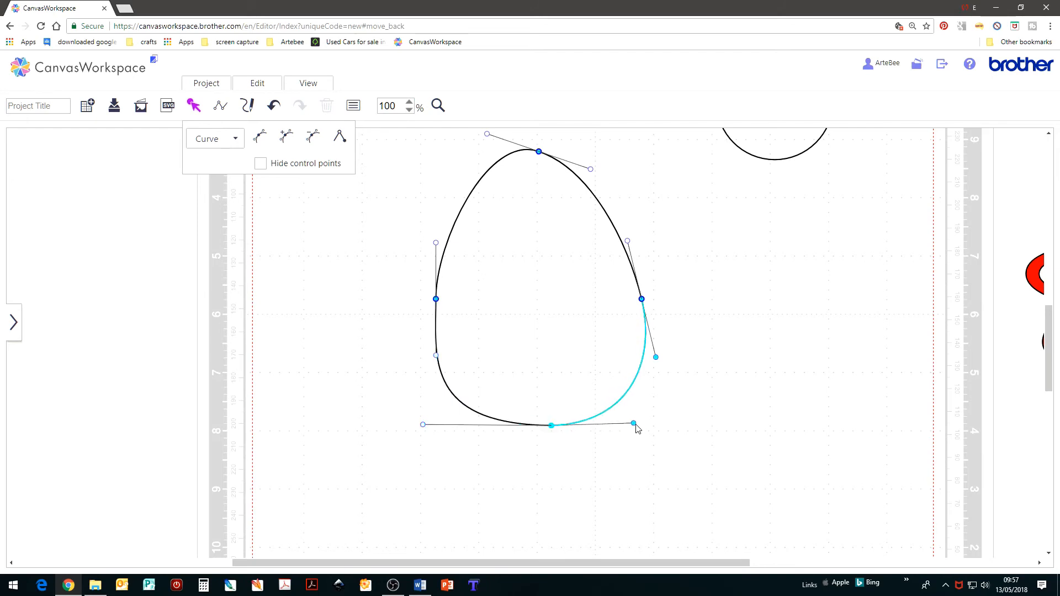
{"action": "left_click", "coordinate": [655, 408]}
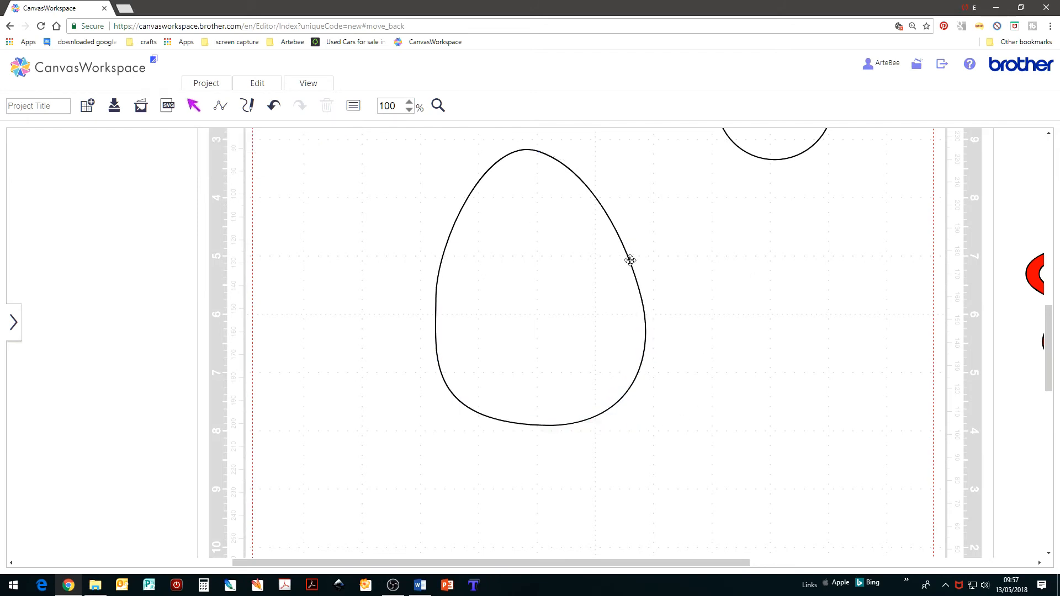
- Duplicate the reshaped egg and move one of the two eggs over to the right
{"action": "left_click", "coordinate": [628, 281]}
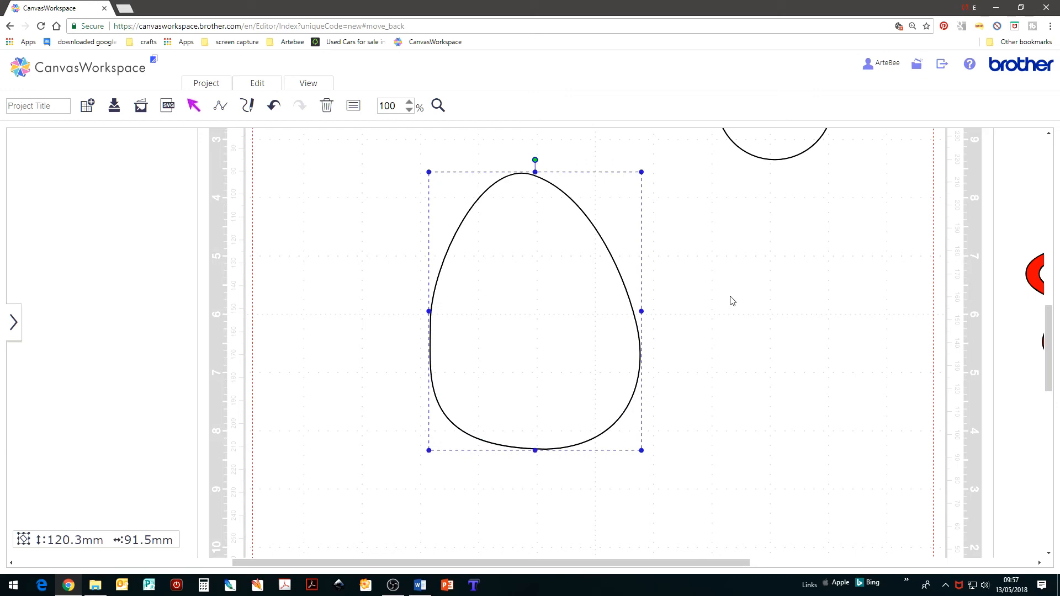
{"action": "right_click", "coordinate": [586, 297]}
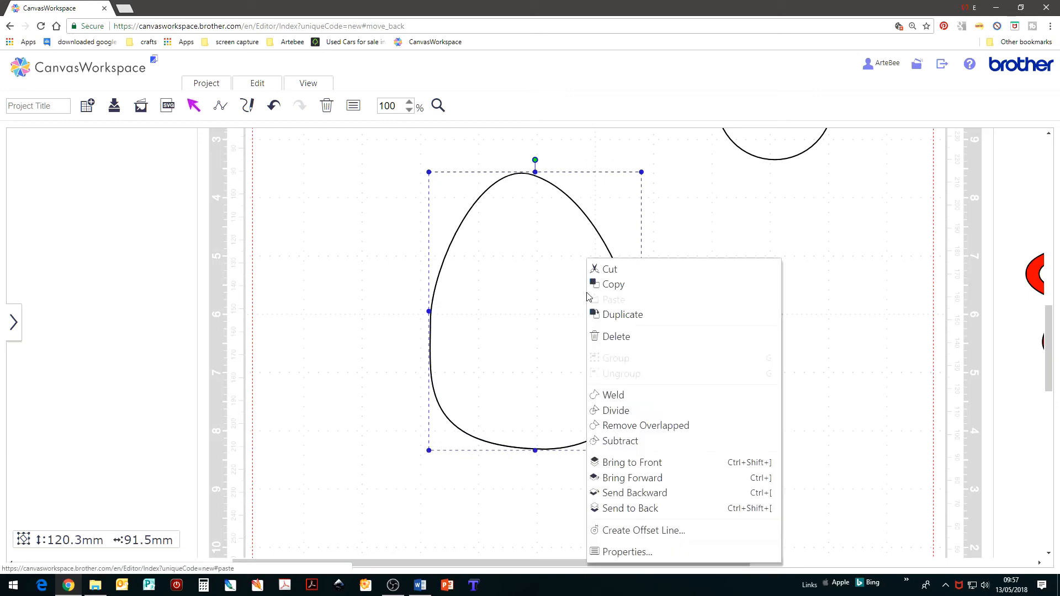
{"action": "left_click", "coordinate": [727, 325]}
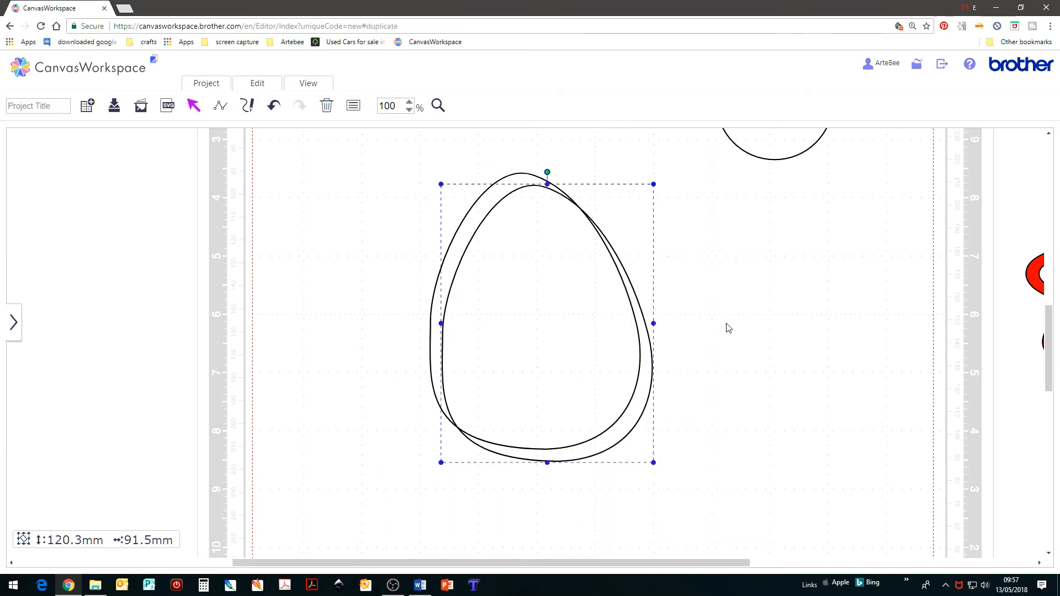
{"action": "left_click_drag", "start_coordinate": [623, 212], "coordinate": [727, 220]}
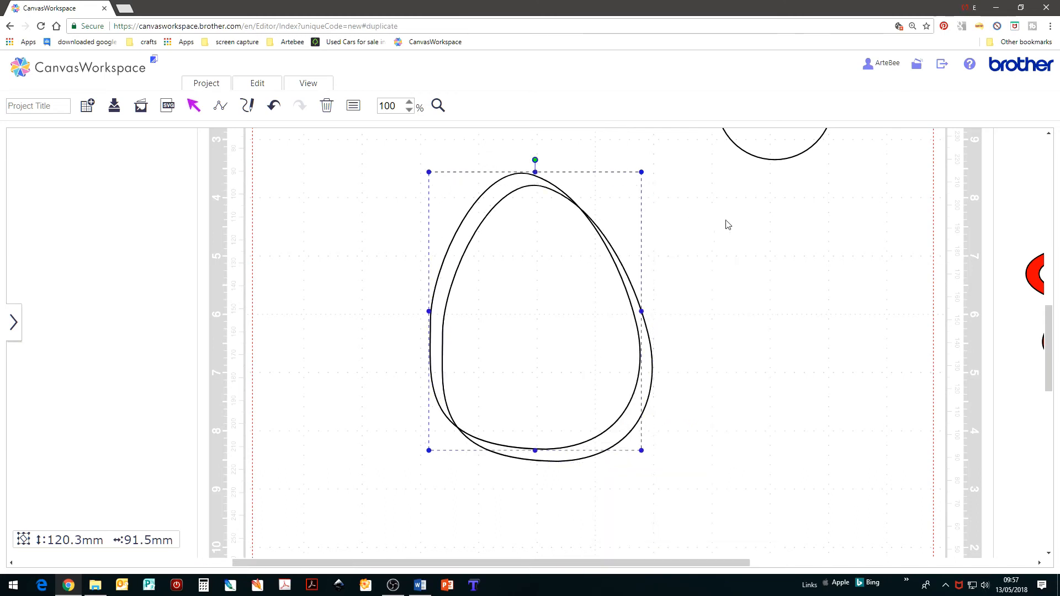
{"action": "left_click_drag", "start_coordinate": [554, 318], "coordinate": [732, 325]}
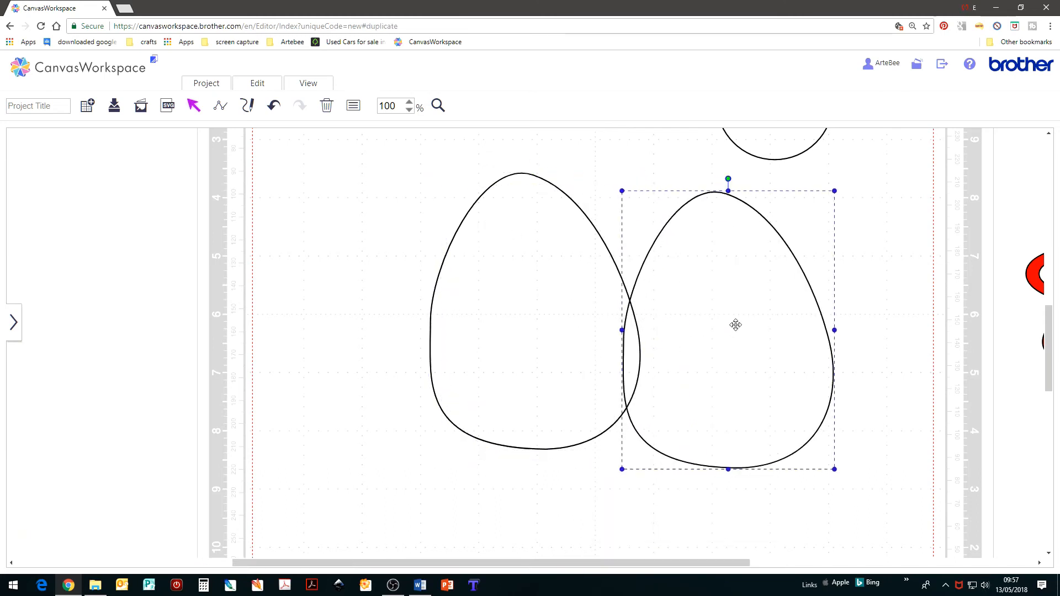
- Shrink the right-hand egg proportionally, place it inside the larger egg, and stretch its lower edge down slightly
{"action": "left_click_drag", "start_coordinate": [834, 190], "coordinate": [757, 267]}
{"action": "left_click_drag", "start_coordinate": [636, 328], "coordinate": [546, 271]}
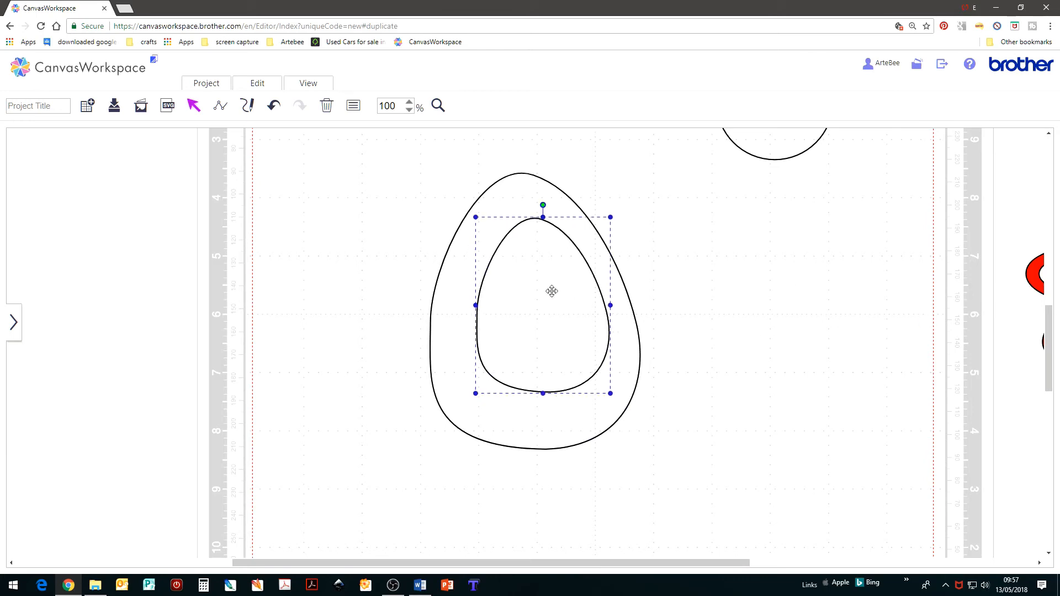
{"action": "left_click_drag", "start_coordinate": [552, 291], "coordinate": [542, 288]}
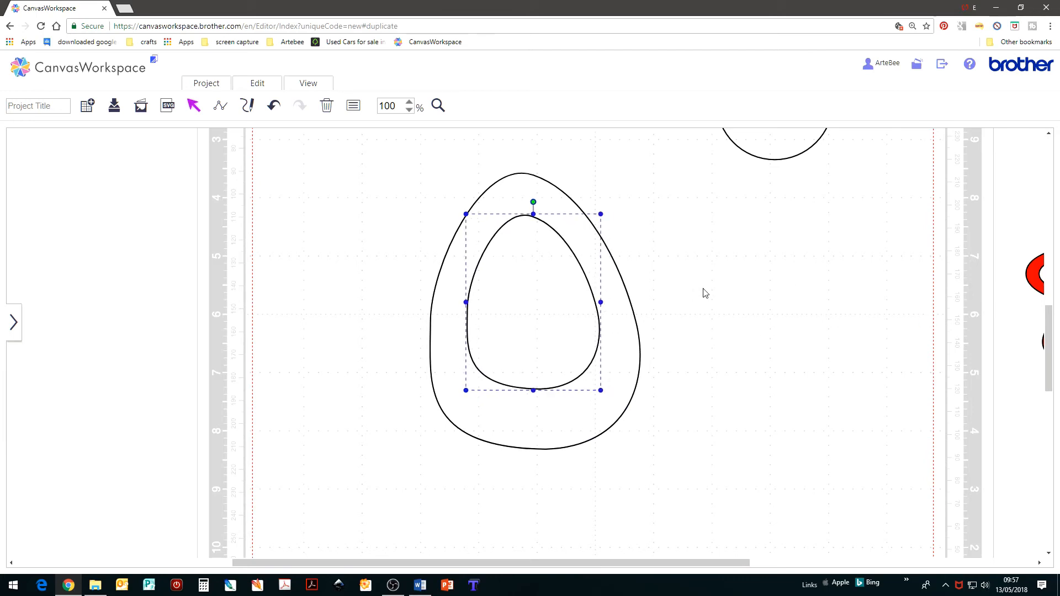
{"action": "left_click_drag", "start_coordinate": [534, 390], "coordinate": [534, 402]}
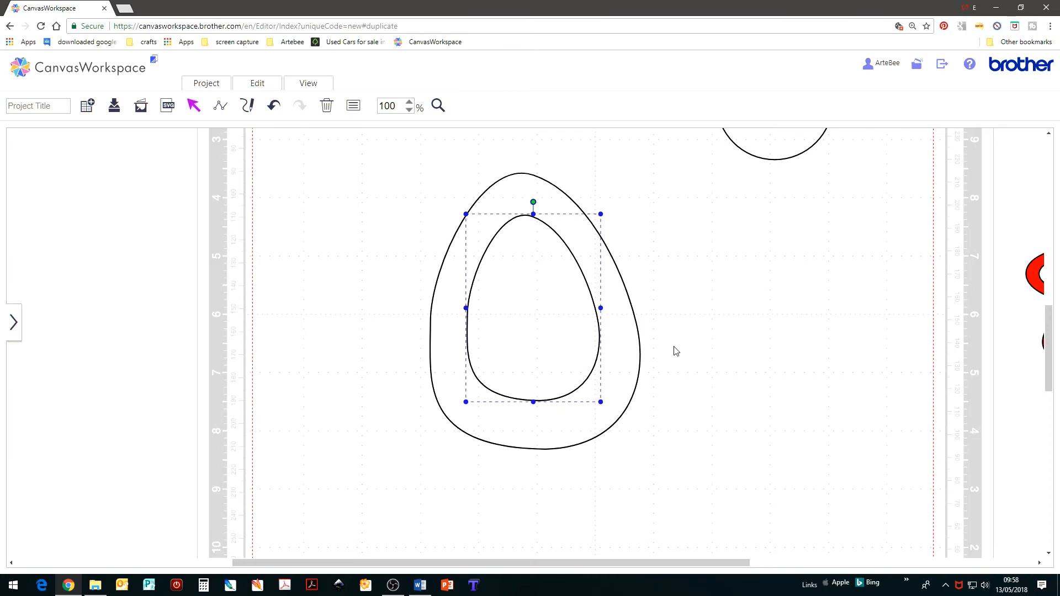
- Subtract the inner egg from the outer egg to form a hollow petal
{"action": "left_click", "coordinate": [623, 355], "text": "shift"}
{"action": "left_click", "coordinate": [268, 85]}
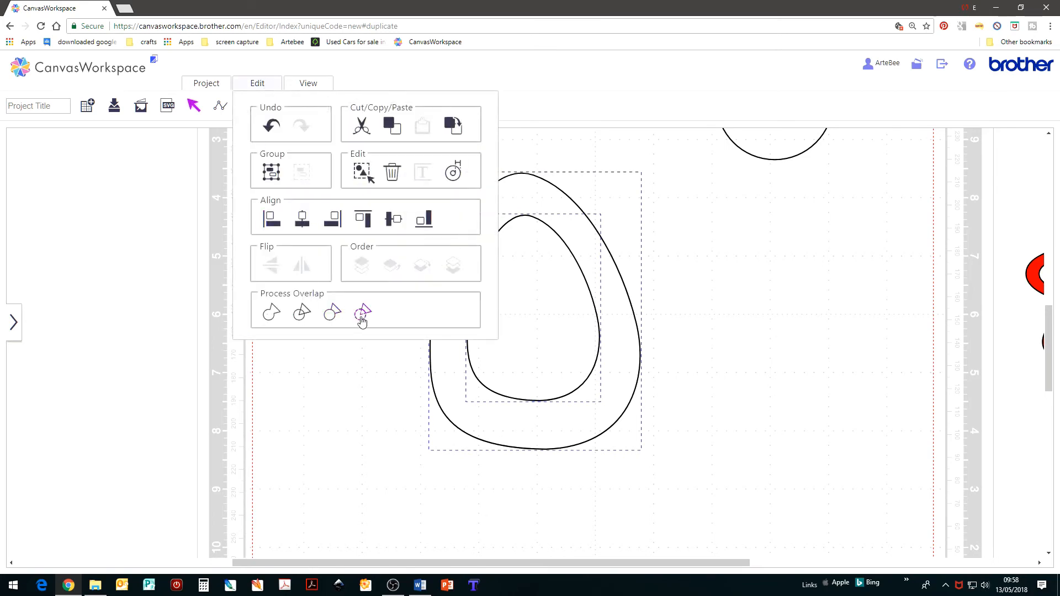
{"action": "left_click", "coordinate": [292, 378]}
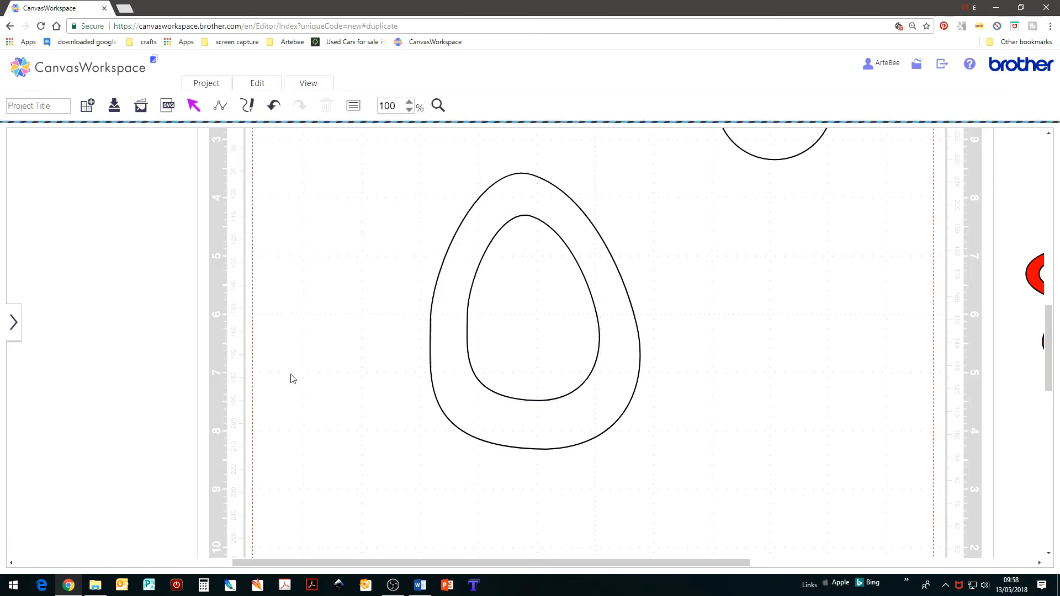
- Fill the hollow petal with salmon pink and close its properties
{"action": "left_click", "coordinate": [632, 345]}
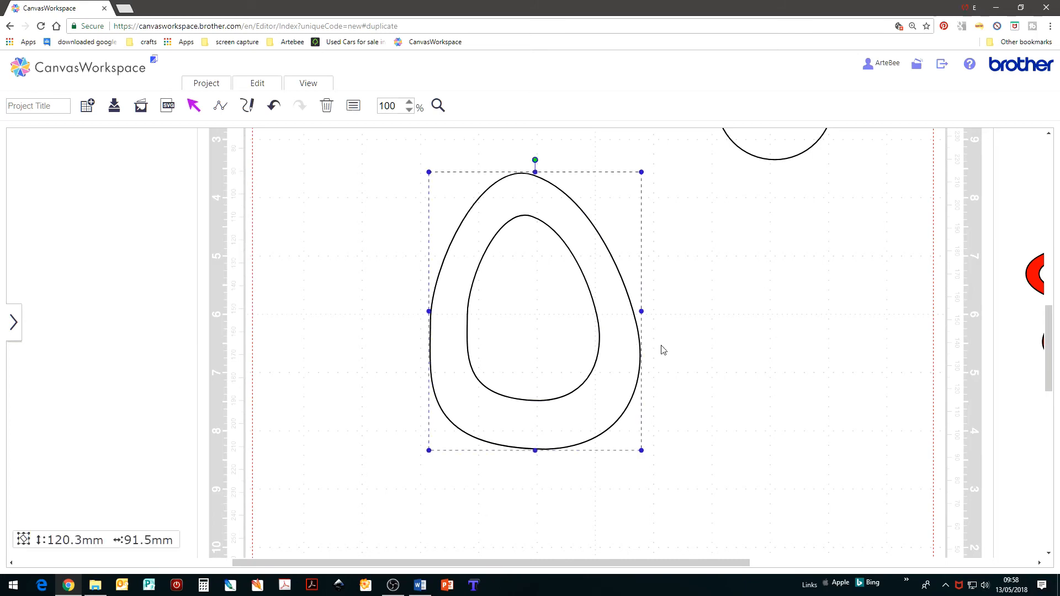
{"action": "left_click", "coordinate": [354, 106]}
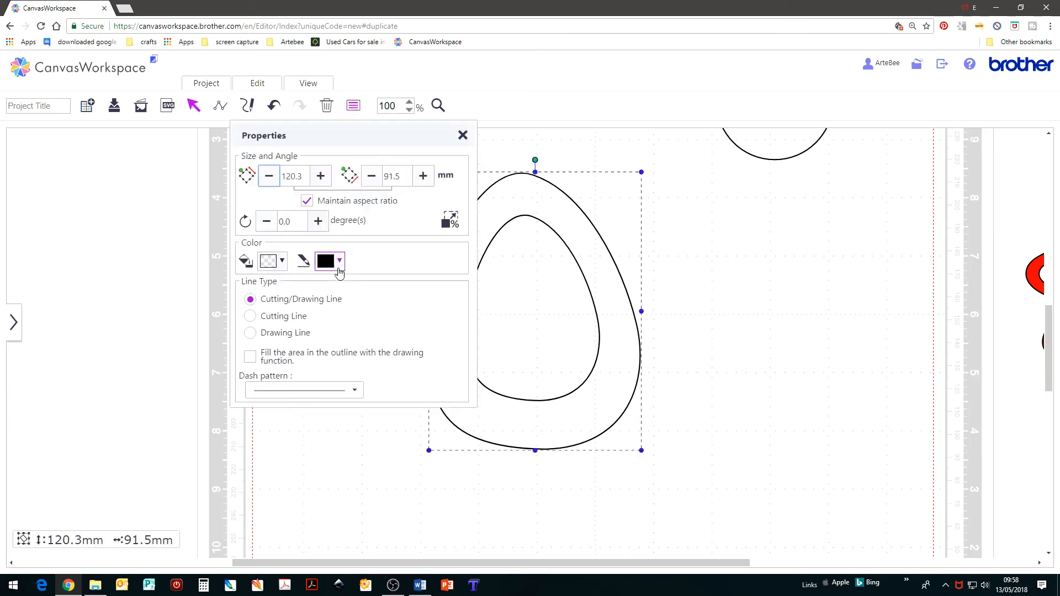
{"action": "left_click", "coordinate": [281, 261]}
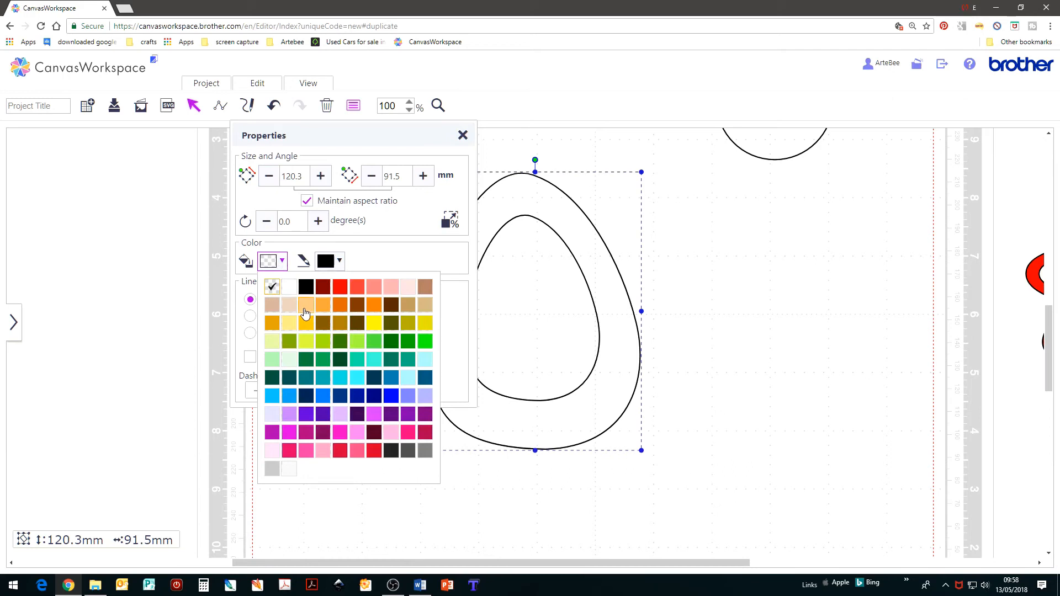
{"action": "left_click", "coordinate": [374, 287]}
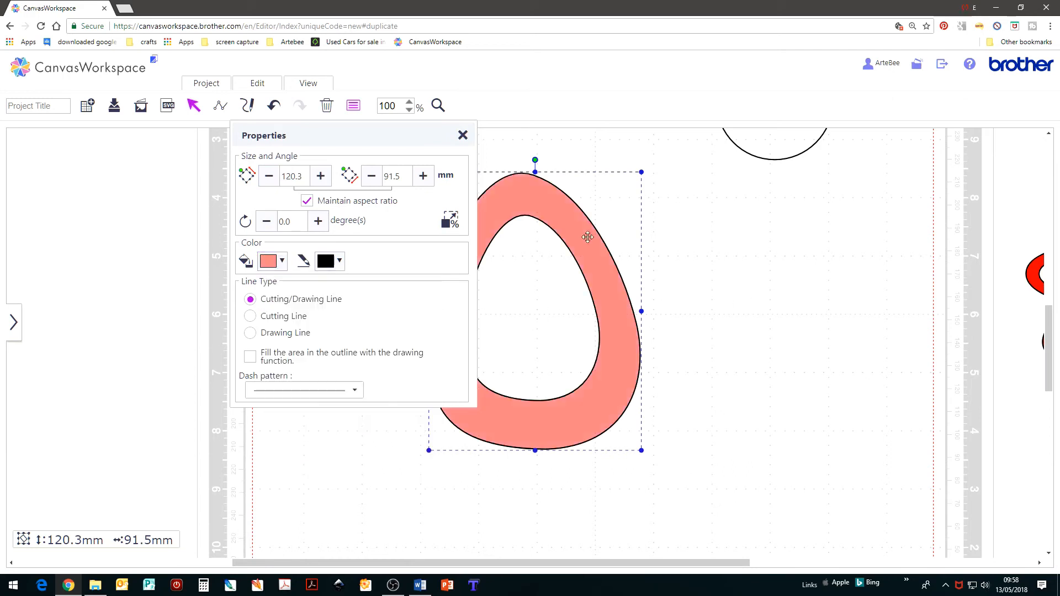
{"action": "left_click", "coordinate": [463, 135]}
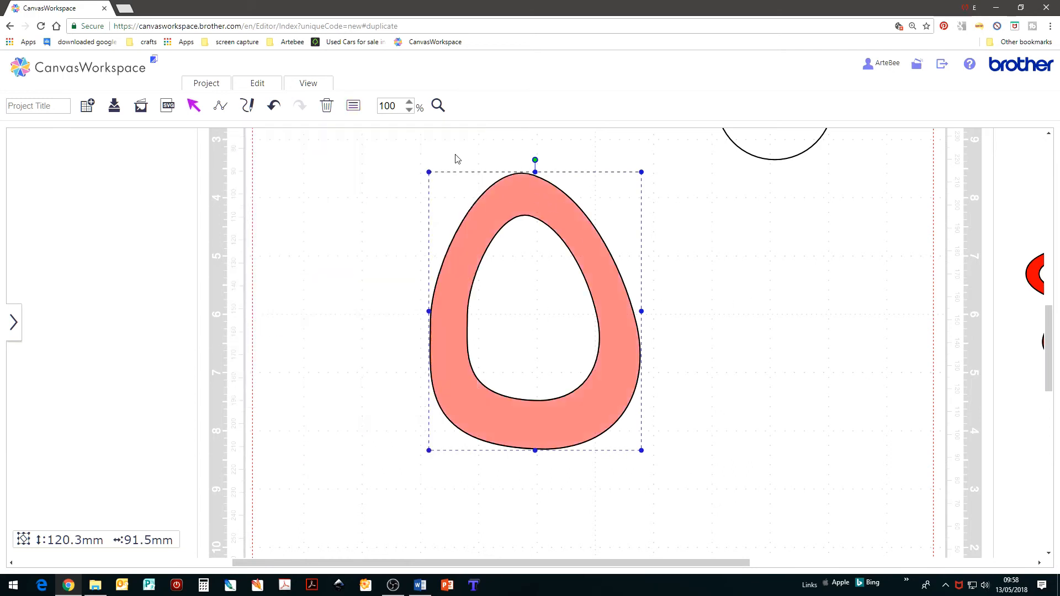
- Move the petal to the mat's lower part and shrink it to about 62 mm wide and 81 mm high
{"action": "left_click", "coordinate": [316, 85]}
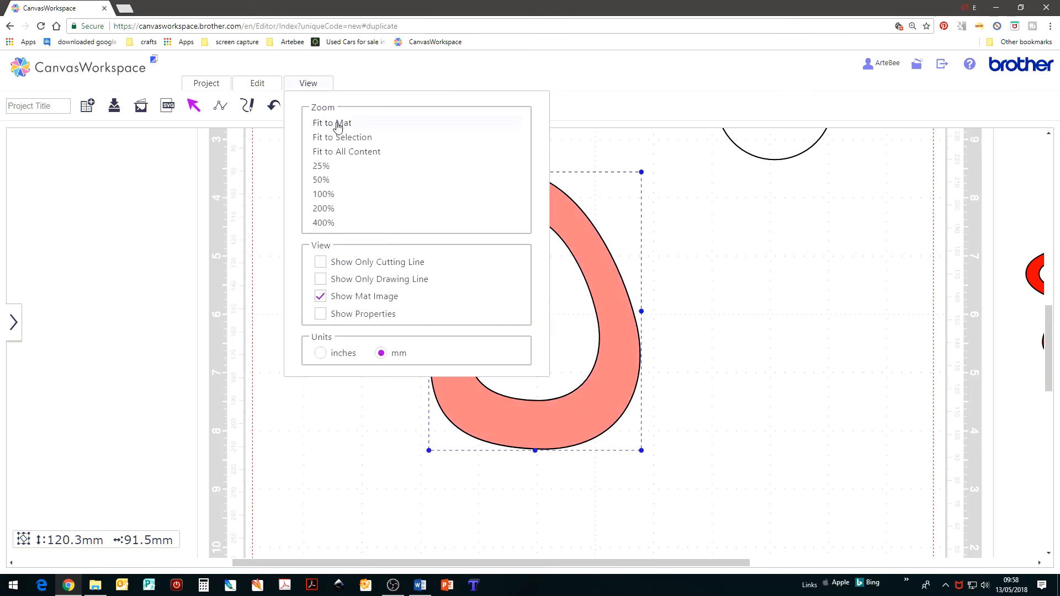
{"action": "left_click", "coordinate": [338, 123]}
{"action": "left_click_drag", "start_coordinate": [521, 306], "coordinate": [534, 359]}
{"action": "left_click_drag", "start_coordinate": [571, 321], "coordinate": [531, 372]}
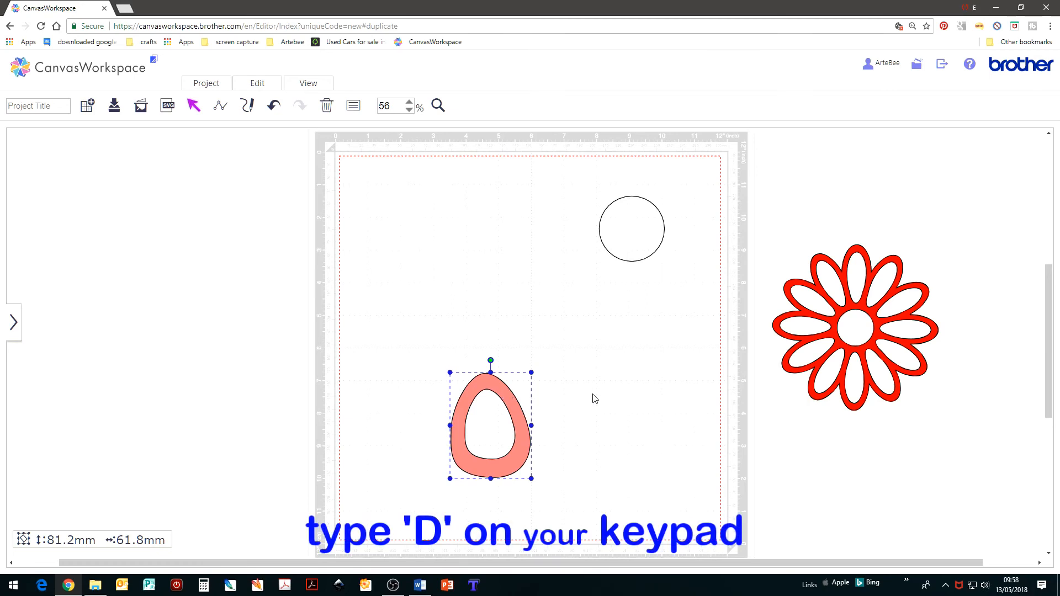
- Duplicate the petal four times and move the front copy up to the right of the stack
{"action": "key", "text": "d"}
{"action": "key", "text": "d"}
{"action": "key", "text": "d"}
{"action": "key", "text": "d"}
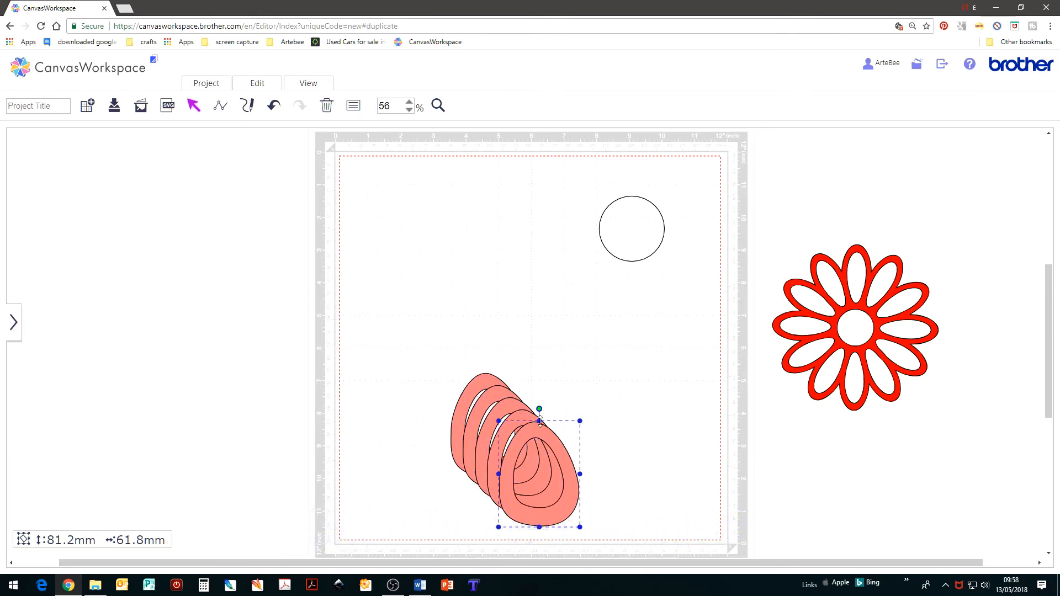
{"action": "left_click_drag", "start_coordinate": [564, 453], "coordinate": [607, 385]}
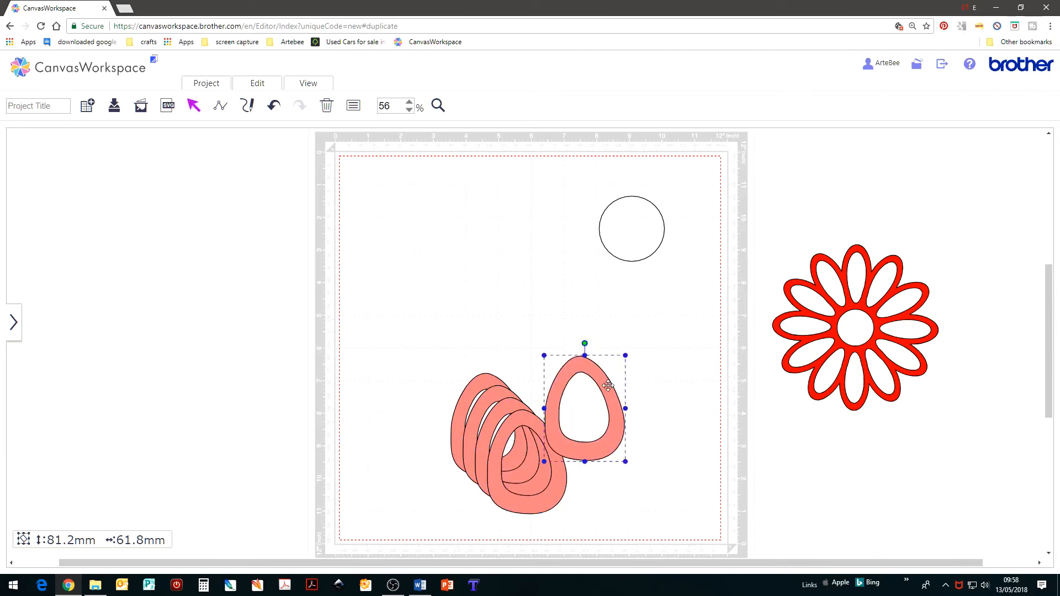
- Place the circle above the petal stack, move the separate petal further right, and enlarge the circle to about 57 mm across
{"action": "left_click_drag", "start_coordinate": [631, 229], "coordinate": [508, 286]}
{"action": "left_click_drag", "start_coordinate": [542, 252], "coordinate": [511, 301]}
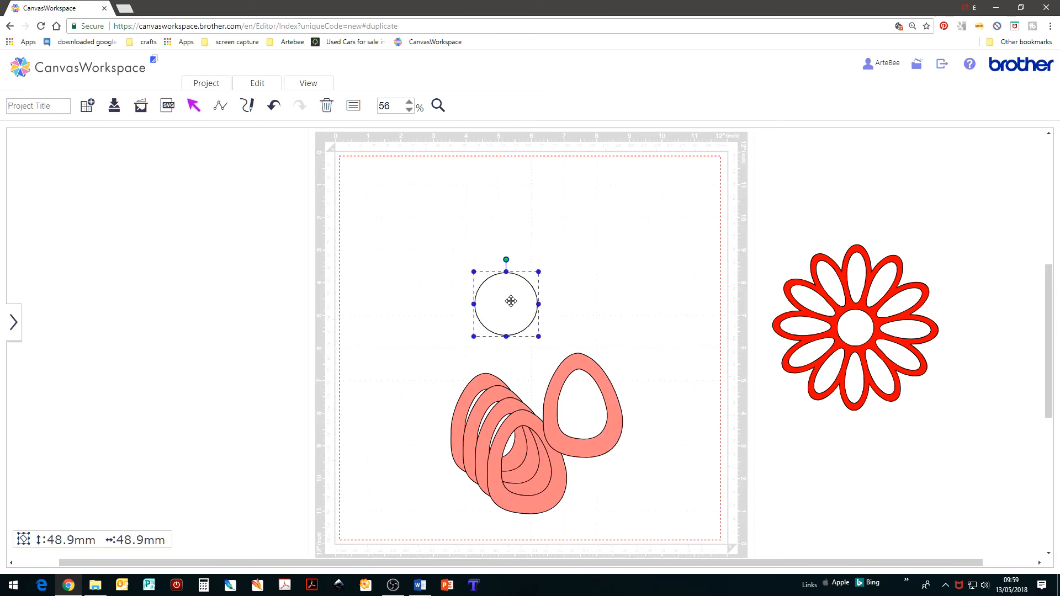
{"action": "left_click_drag", "start_coordinate": [612, 403], "coordinate": [643, 377]}
{"action": "left_click", "coordinate": [504, 287]}
{"action": "left_click_drag", "start_coordinate": [540, 271], "coordinate": [550, 264]}
{"action": "left_click", "coordinate": [588, 269]}
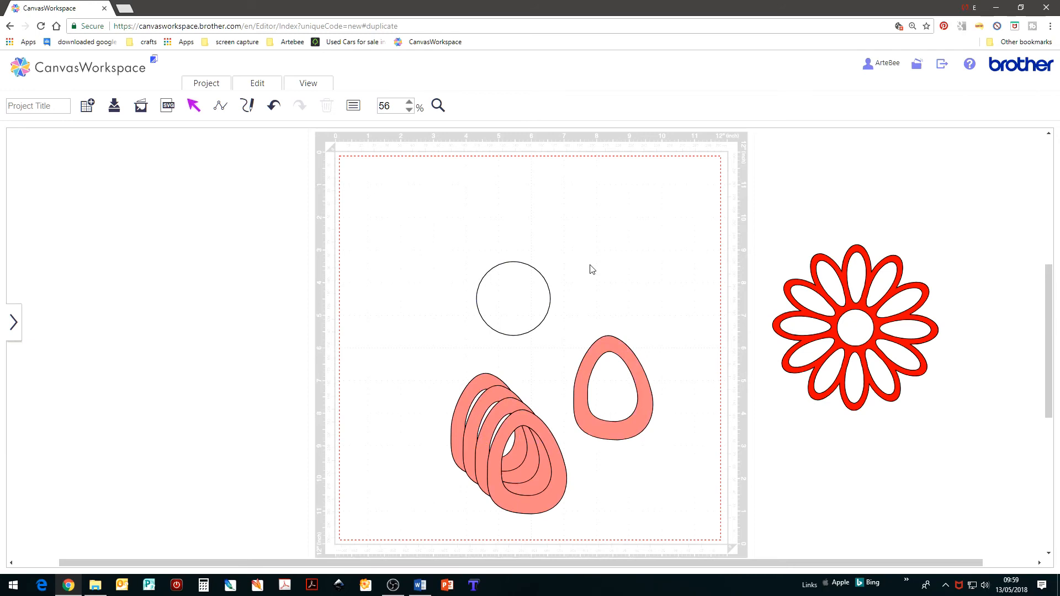
- Duplicate the circle and move the copy to the mat's upper-right corner
{"action": "left_click", "coordinate": [518, 294]}
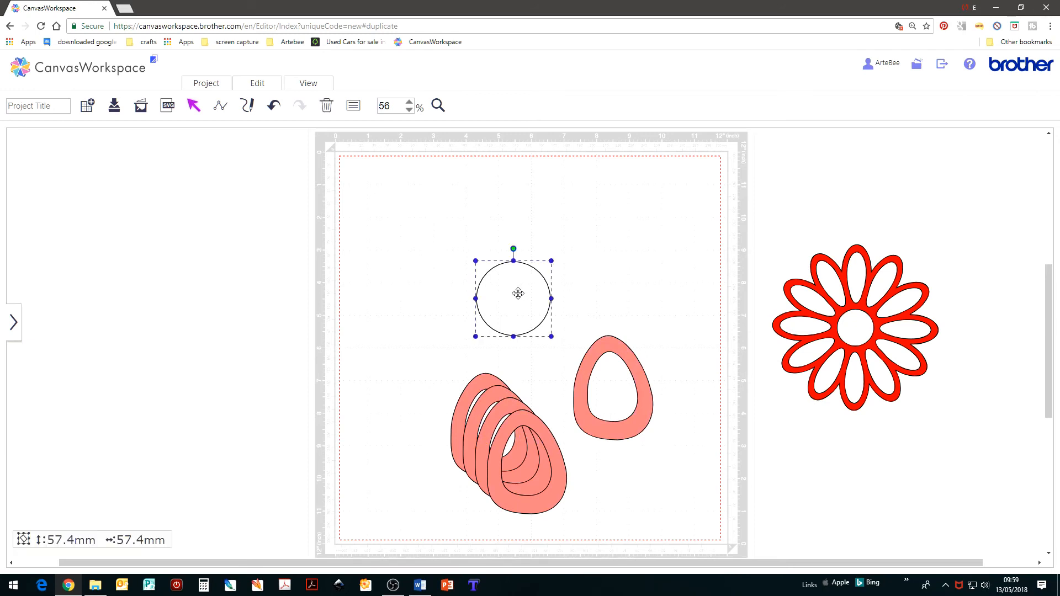
{"action": "right_click", "coordinate": [518, 295]}
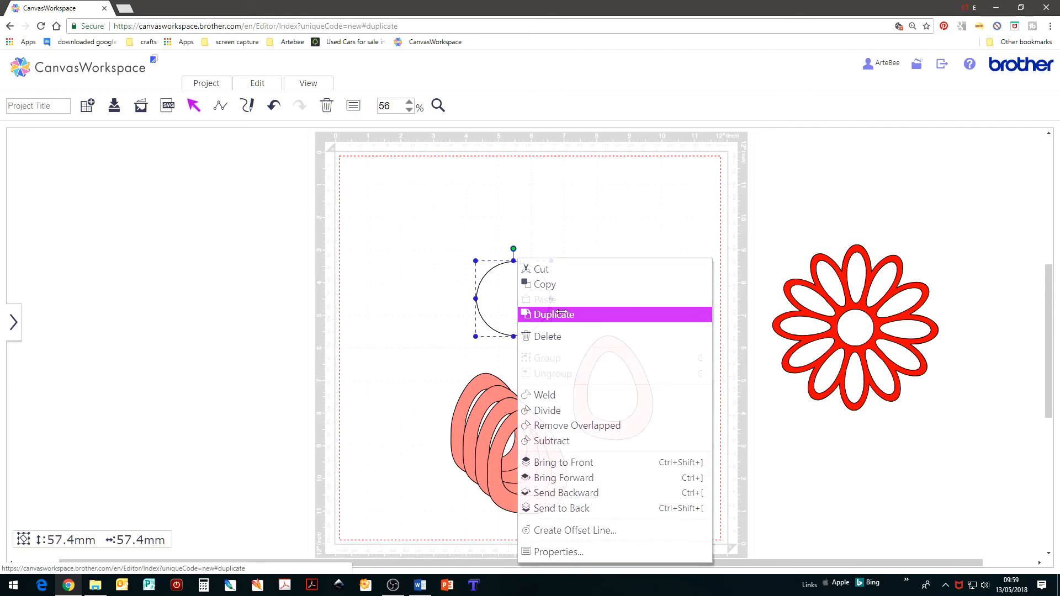
{"action": "left_click", "coordinate": [561, 312]}
{"action": "left_click_drag", "start_coordinate": [523, 300], "coordinate": [785, 148]}
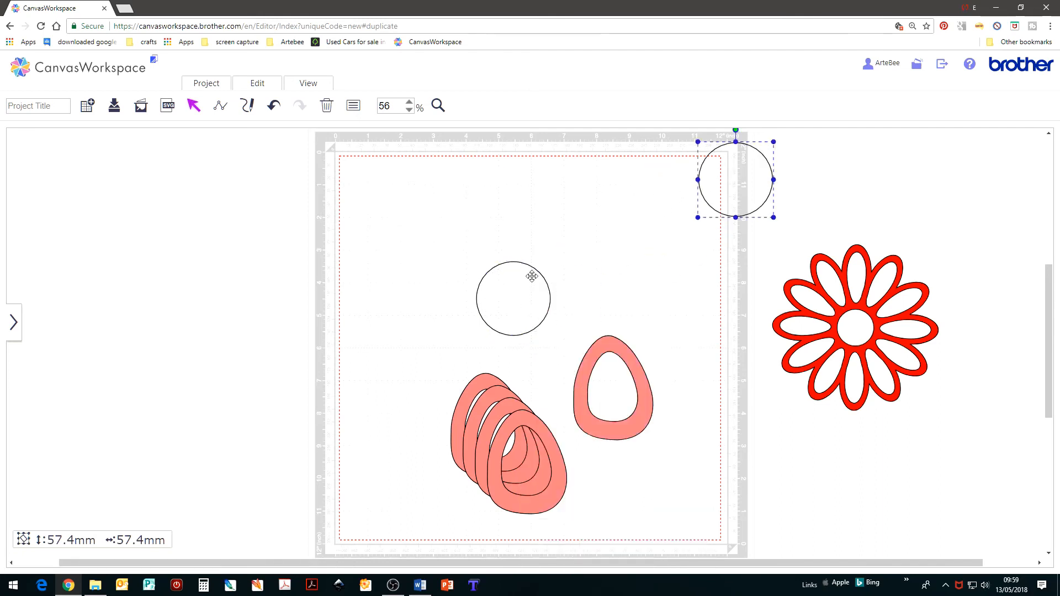
- Place the separate petal at the circle's upper left with its tip inward, shrunk to about 84 mm wide and 86 mm high
{"action": "left_click_drag", "start_coordinate": [607, 438], "coordinate": [506, 354]}
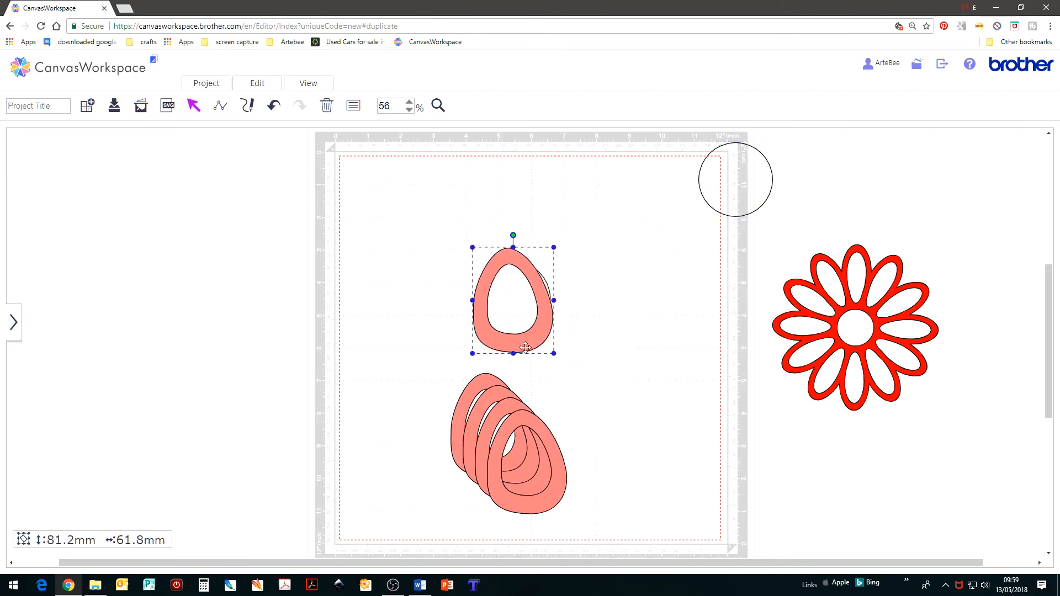
{"action": "left_click_drag", "start_coordinate": [513, 234], "coordinate": [531, 371]}
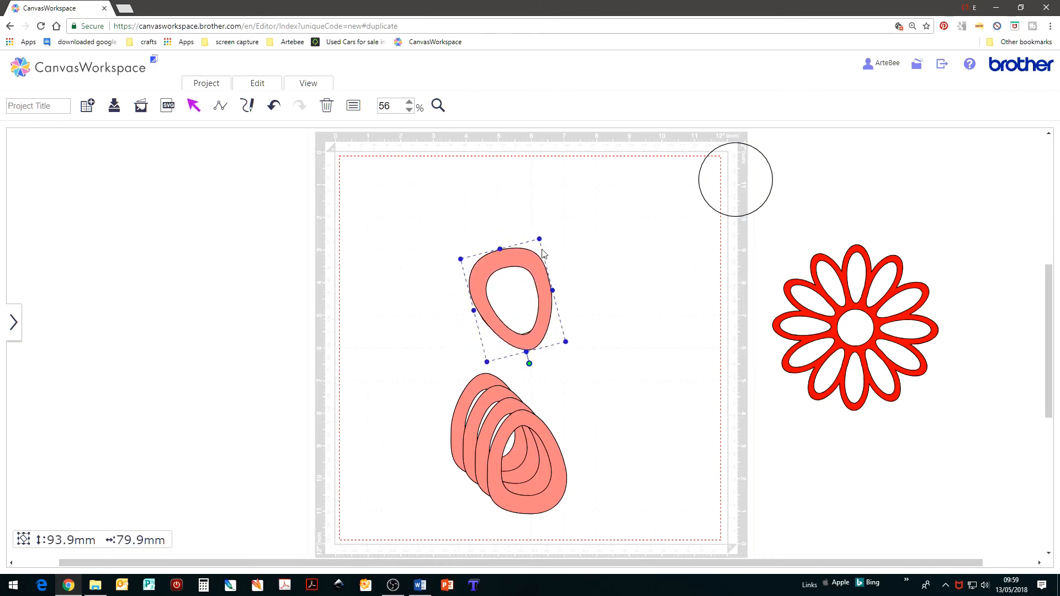
{"action": "left_click_drag", "start_coordinate": [522, 258], "coordinate": [466, 202]}
{"action": "left_click_drag", "start_coordinate": [473, 307], "coordinate": [481, 270]}
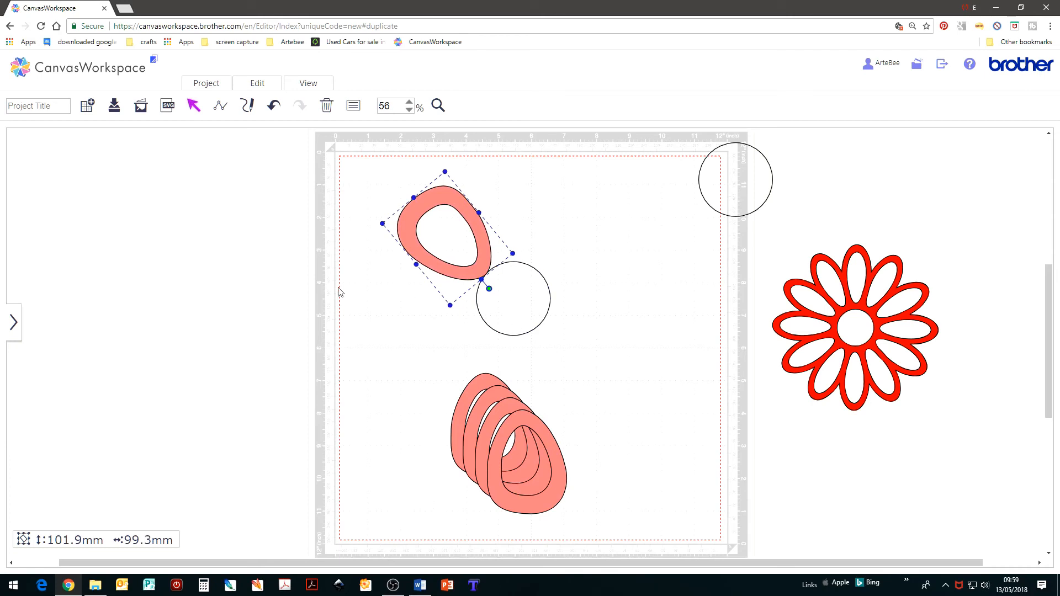
{"action": "left_click_drag", "start_coordinate": [379, 224], "coordinate": [436, 254]}
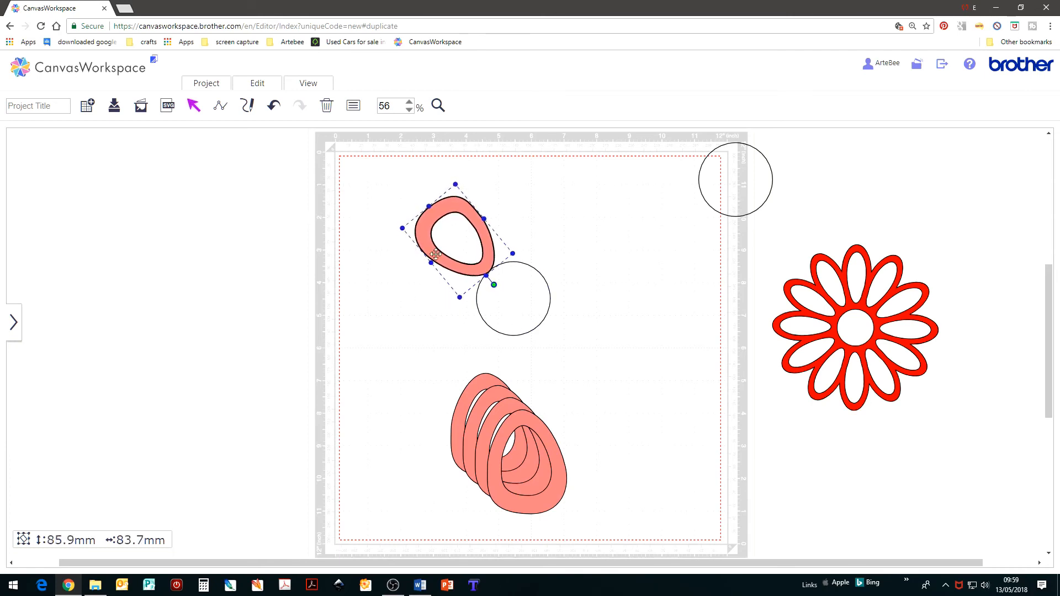
- Move the front petal of the stack to the circle's lower right and rotate its narrow end toward the circle
{"action": "left_click", "coordinate": [552, 457]}
{"action": "left_click_drag", "start_coordinate": [557, 452], "coordinate": [594, 364]}
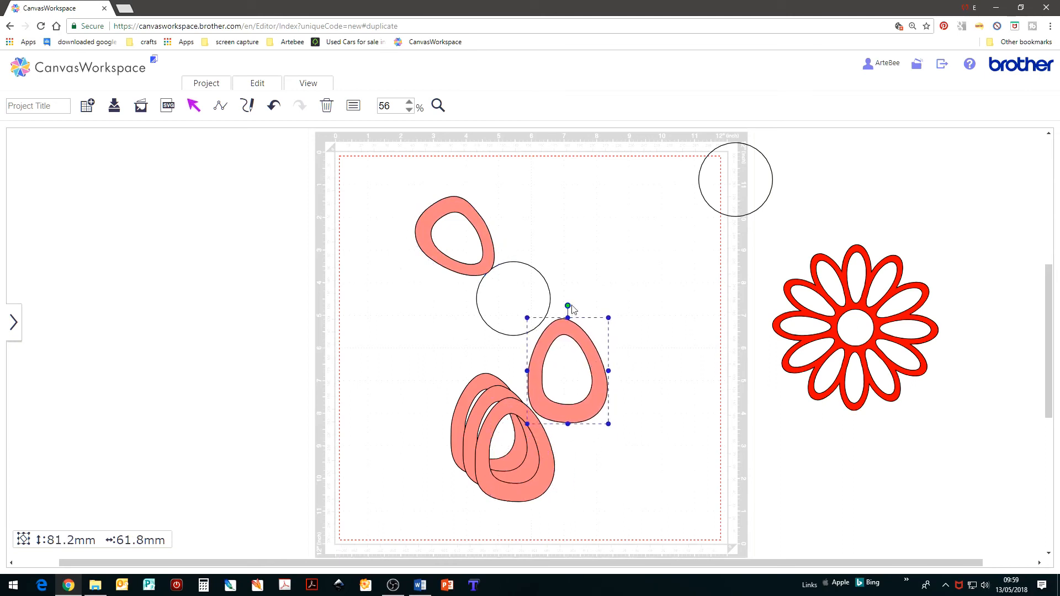
{"action": "left_click_drag", "start_coordinate": [568, 303], "coordinate": [539, 310]}
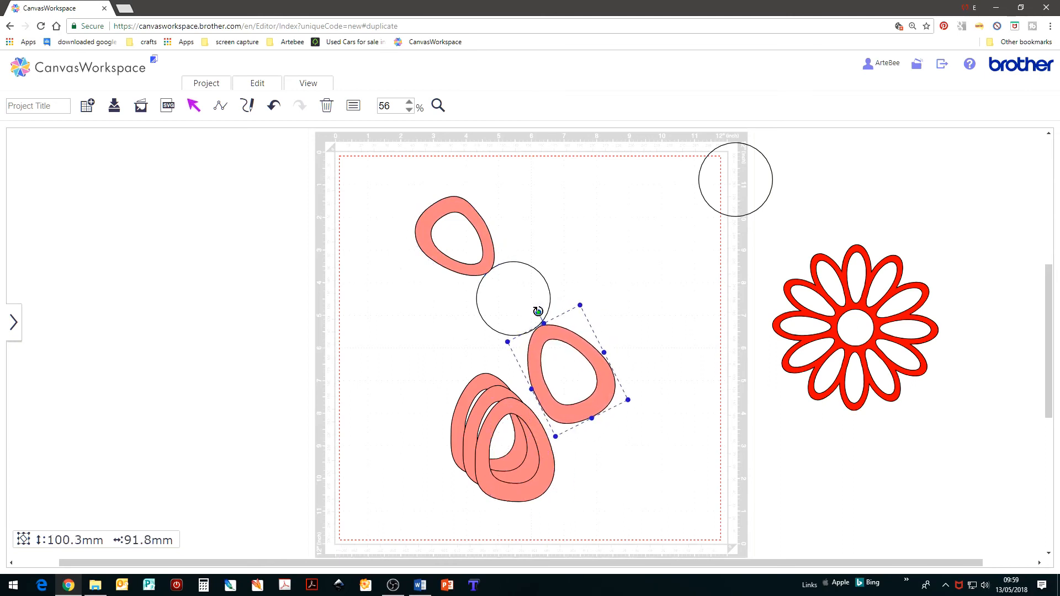
{"action": "left_click_drag", "start_coordinate": [590, 351], "coordinate": [587, 347]}
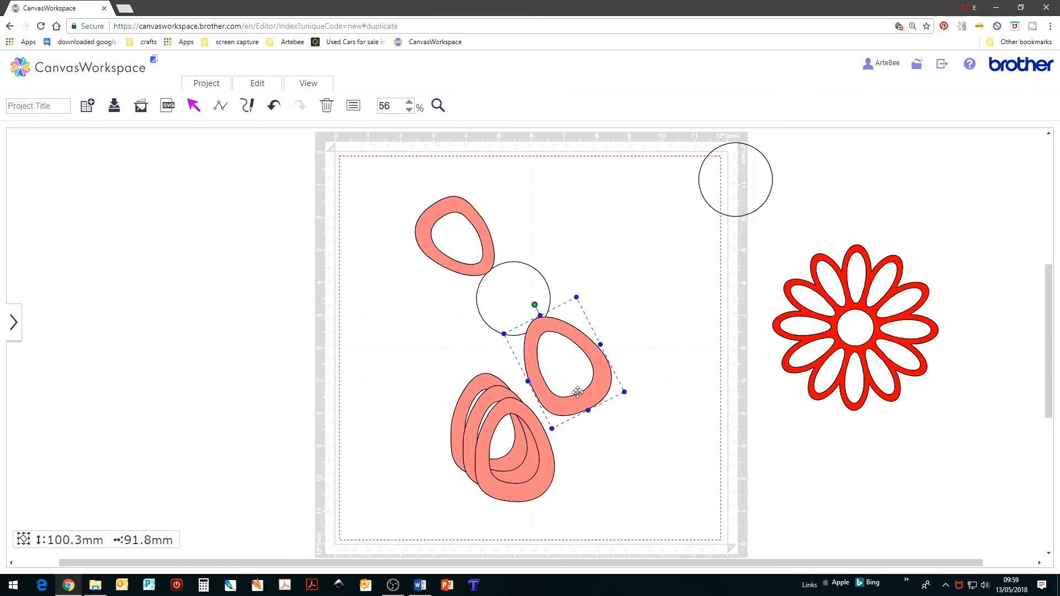
- Arrange and rotate all five petals evenly around the circle so their narrow ends meet over it
{"action": "left_click_drag", "start_coordinate": [478, 220], "coordinate": [487, 234]}
{"action": "left_click_drag", "start_coordinate": [544, 428], "coordinate": [586, 275]}
{"action": "left_click_drag", "start_coordinate": [557, 235], "coordinate": [511, 296]}
{"action": "left_click_drag", "start_coordinate": [597, 287], "coordinate": [610, 264]}
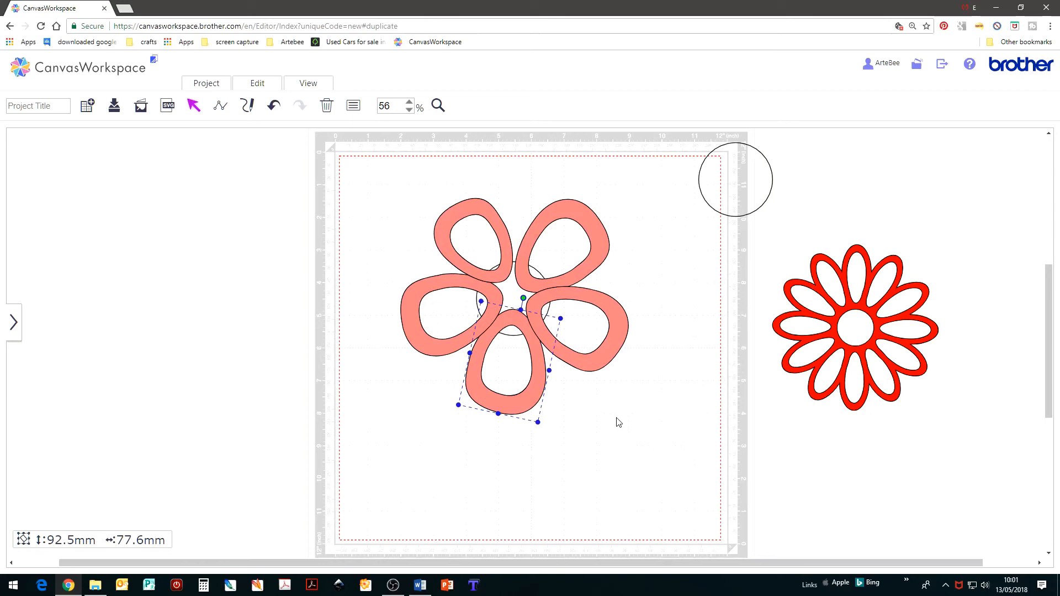
- Bring the centre circle to the front of the petals and fill it with light orange
{"action": "left_click", "coordinate": [507, 290]}
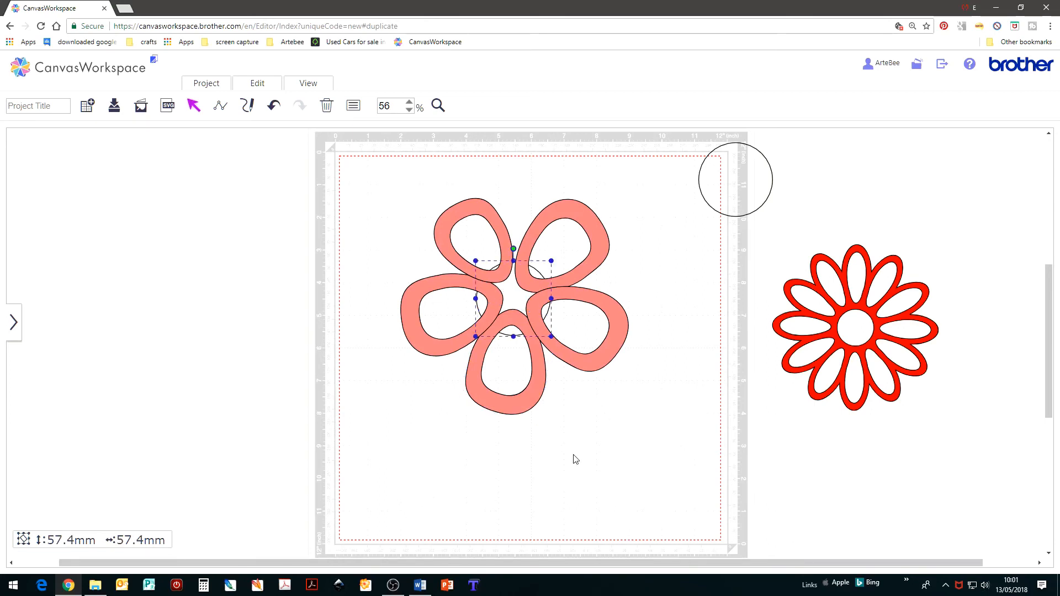
{"action": "right_click", "coordinate": [513, 298]}
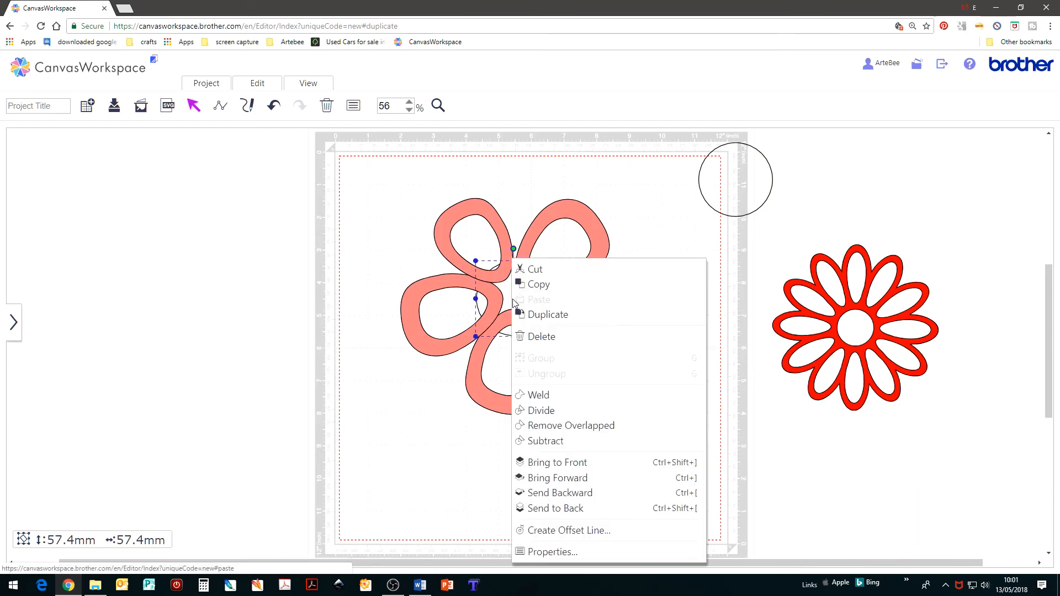
{"action": "left_click", "coordinate": [575, 464]}
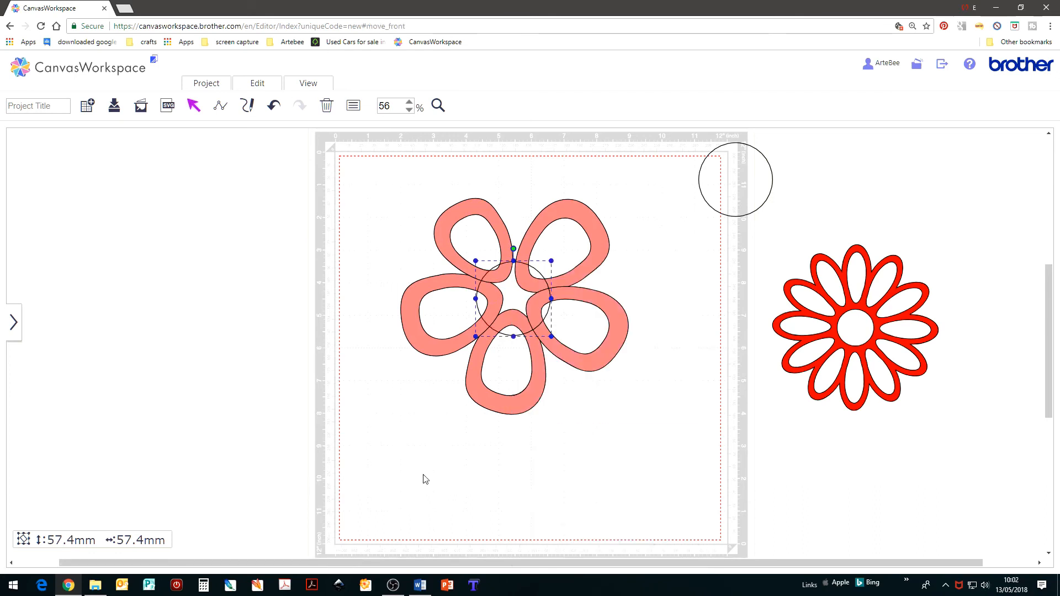
{"action": "left_click", "coordinate": [353, 107]}
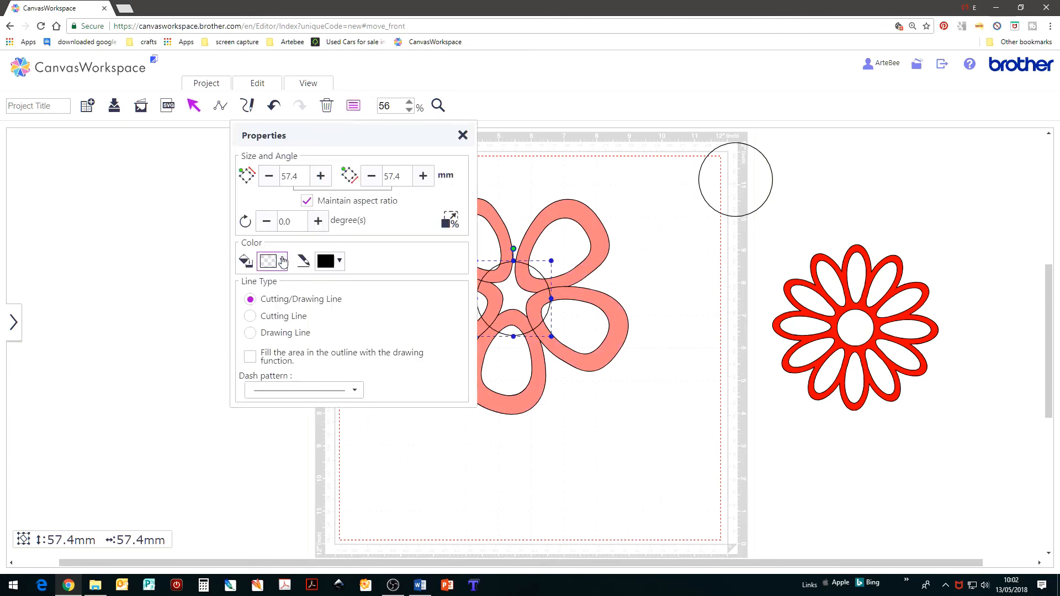
{"action": "left_click", "coordinate": [282, 261]}
{"action": "left_click", "coordinate": [305, 301]}
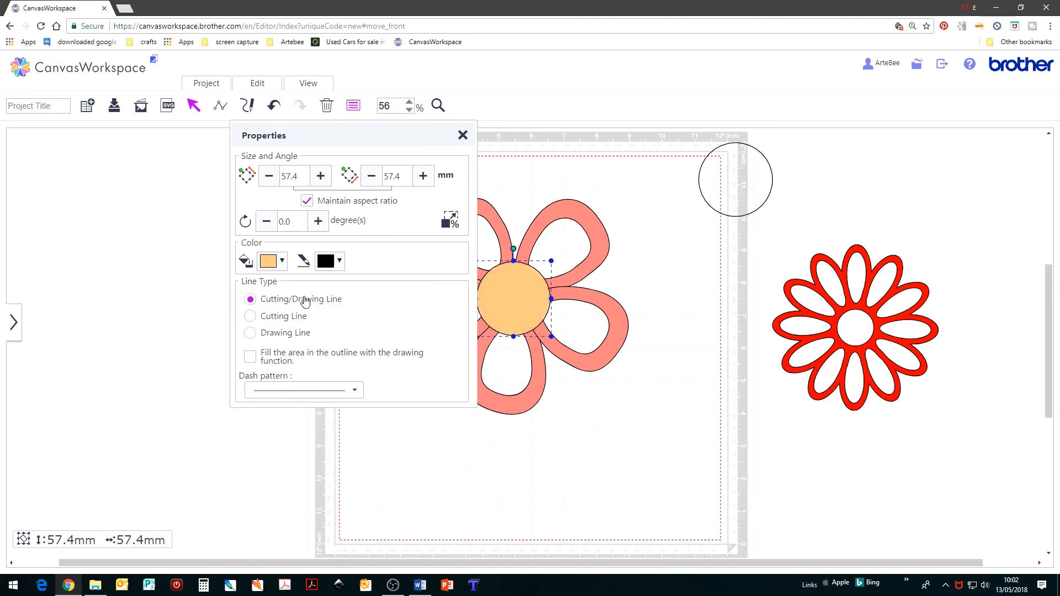
{"action": "left_click", "coordinate": [462, 135]}
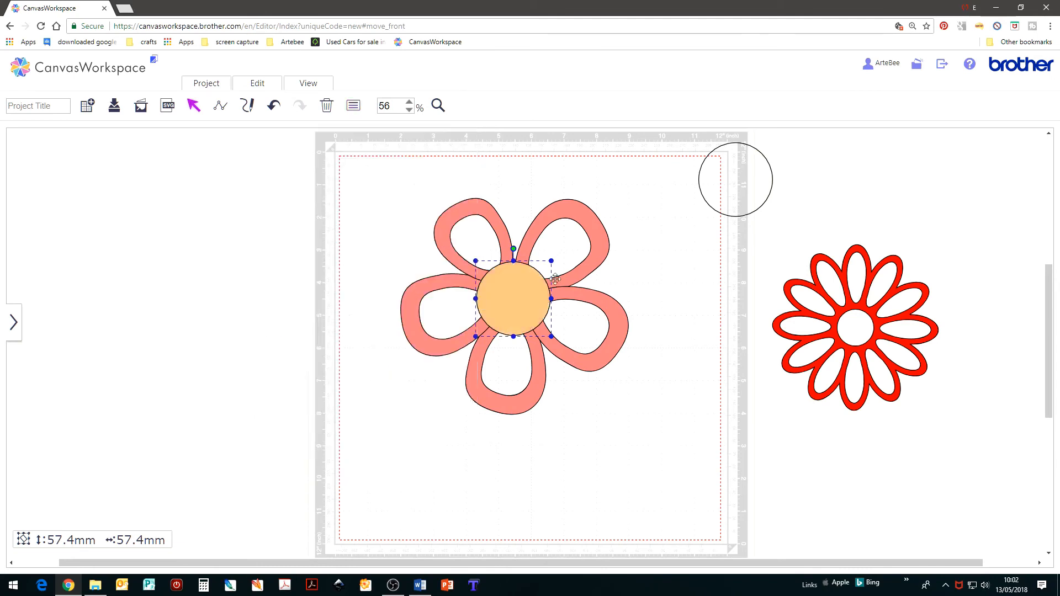
- Shrink the light orange circle and centre it where the petals' narrow ends meet
{"action": "left_click_drag", "start_coordinate": [551, 260], "coordinate": [516, 299]}
{"action": "left_click_drag", "start_coordinate": [518, 299], "coordinate": [518, 298]}
{"action": "left_click", "coordinate": [649, 298]}
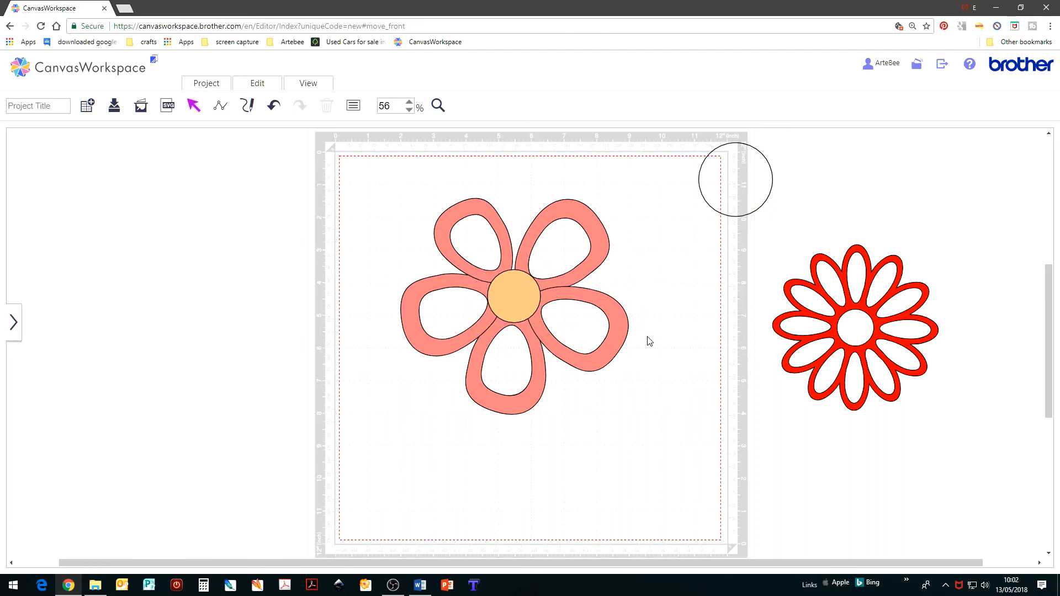
- Weld the five petals and the light orange centre circle into one flower shape
{"action": "left_click_drag", "start_coordinate": [359, 176], "coordinate": [678, 431]}
{"action": "left_click", "coordinate": [259, 87]}
{"action": "left_click", "coordinate": [271, 316]}
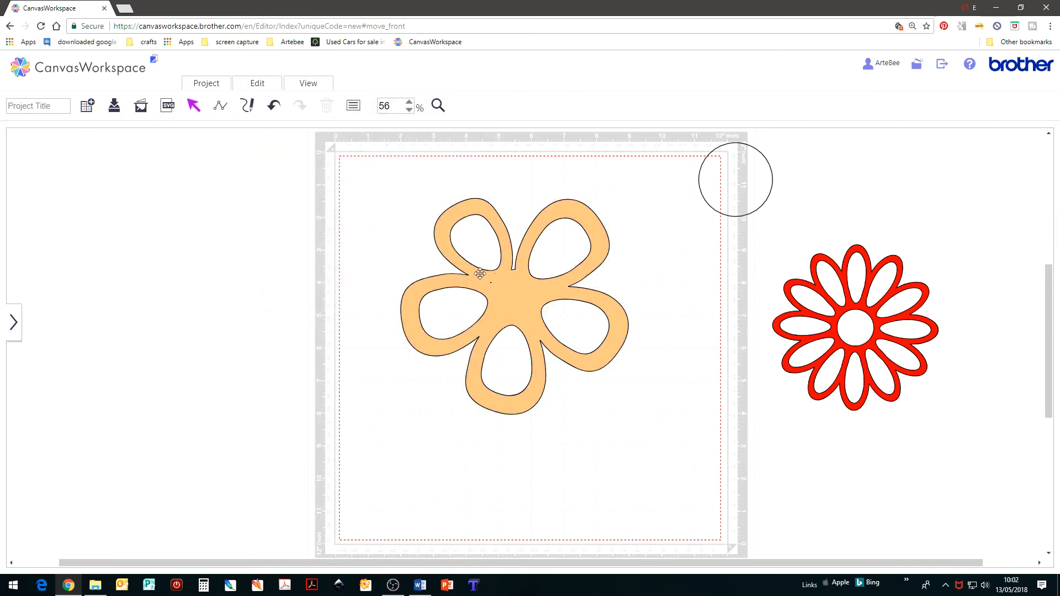
- Remove the points of the tiny stray fragment inside the welded flower's centre, and return to the full mat view
{"action": "left_click", "coordinate": [438, 106]}
{"action": "left_click_drag", "start_coordinate": [460, 266], "coordinate": [517, 303]}
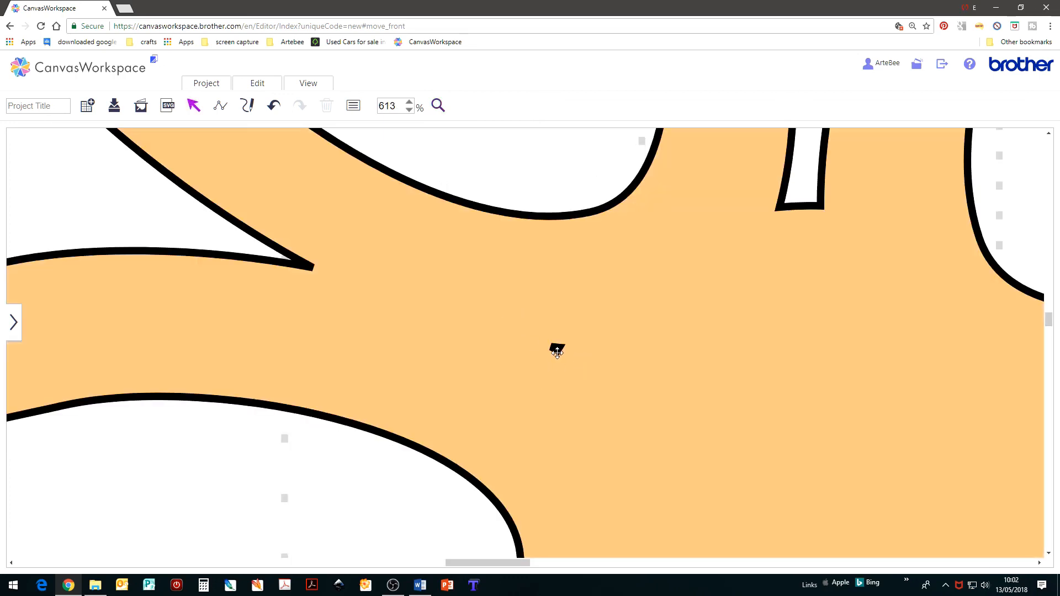
{"action": "left_click", "coordinate": [581, 377]}
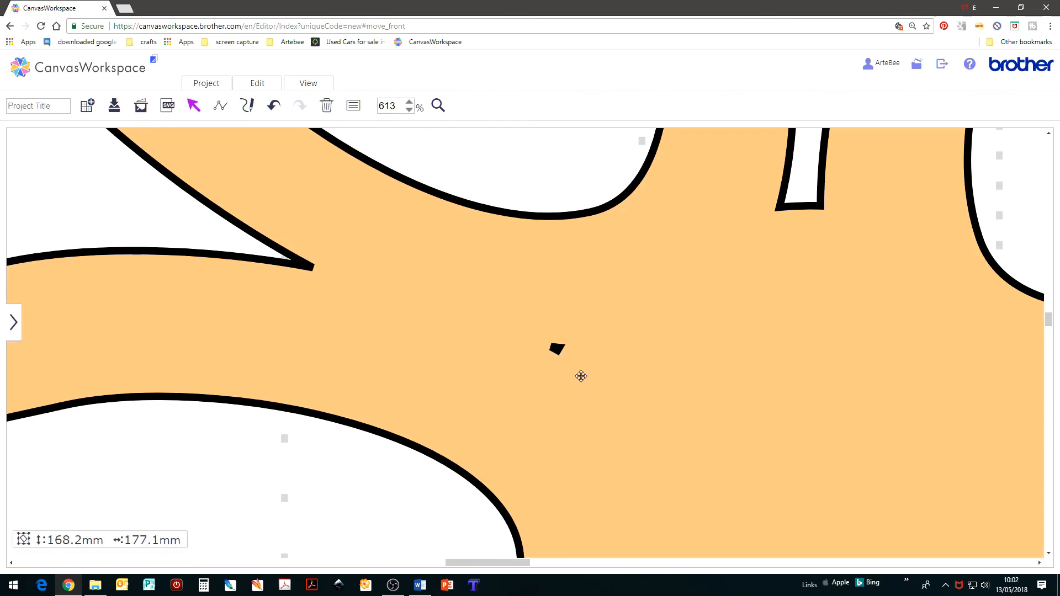
{"action": "double_click", "coordinate": [628, 378]}
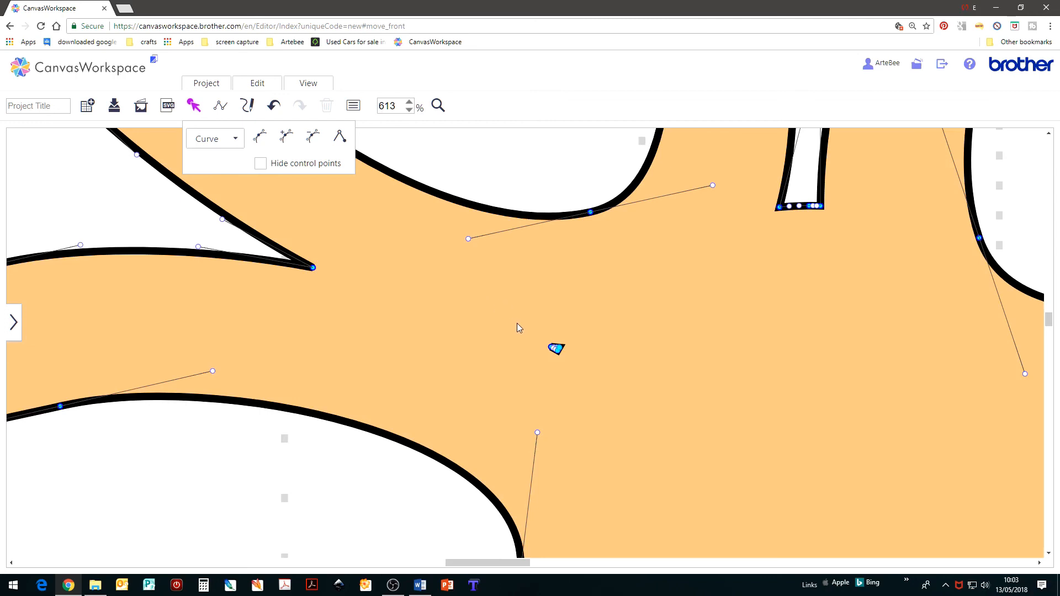
{"action": "left_click_drag", "start_coordinate": [517, 323], "coordinate": [596, 372]}
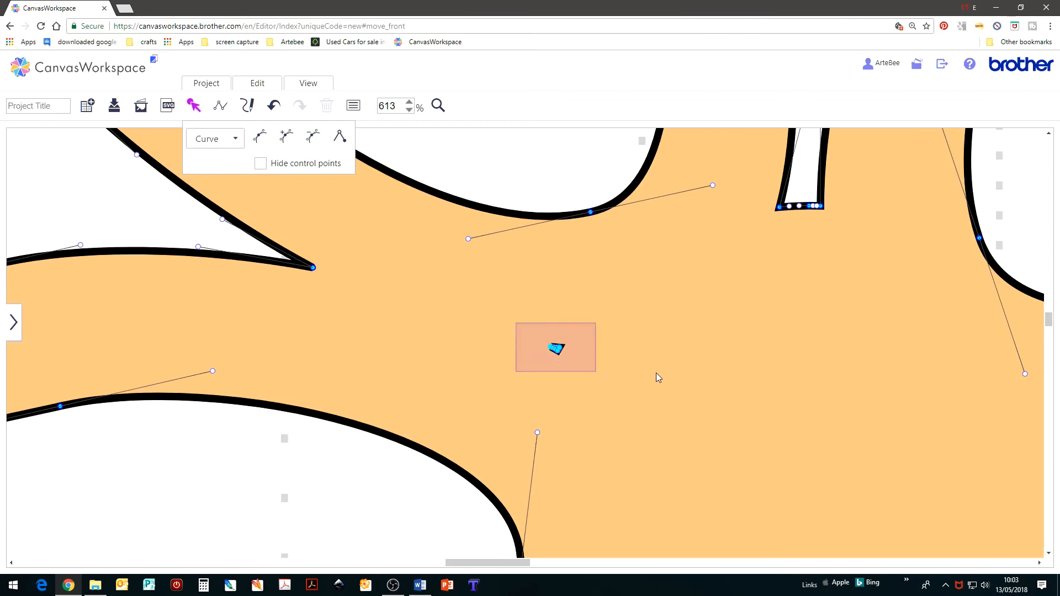
{"action": "left_click", "coordinate": [312, 138]}
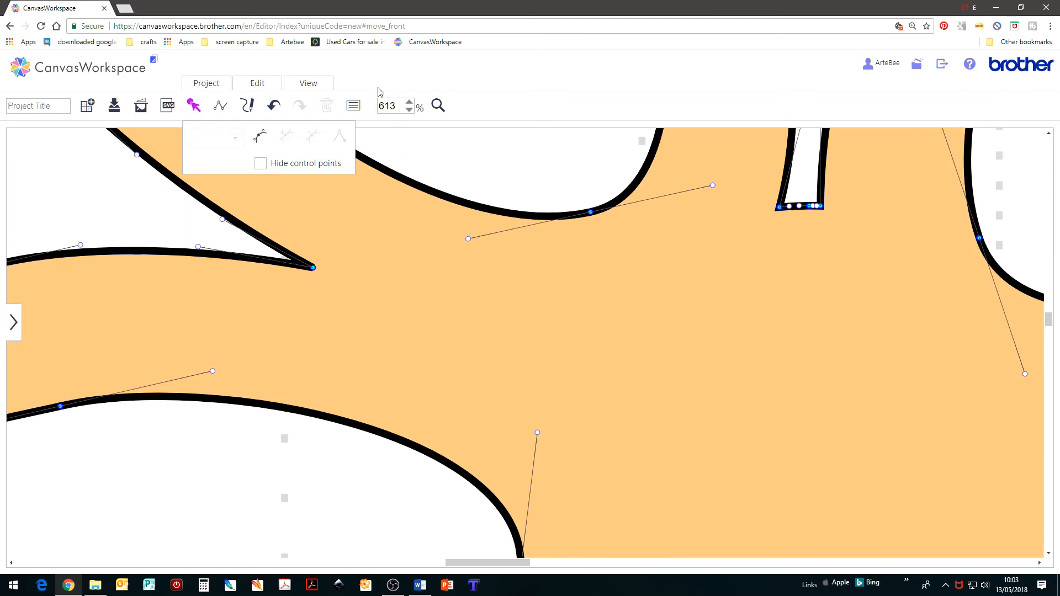
{"action": "left_click", "coordinate": [308, 85]}
{"action": "left_click", "coordinate": [307, 88]}
{"action": "left_click", "coordinate": [346, 127]}
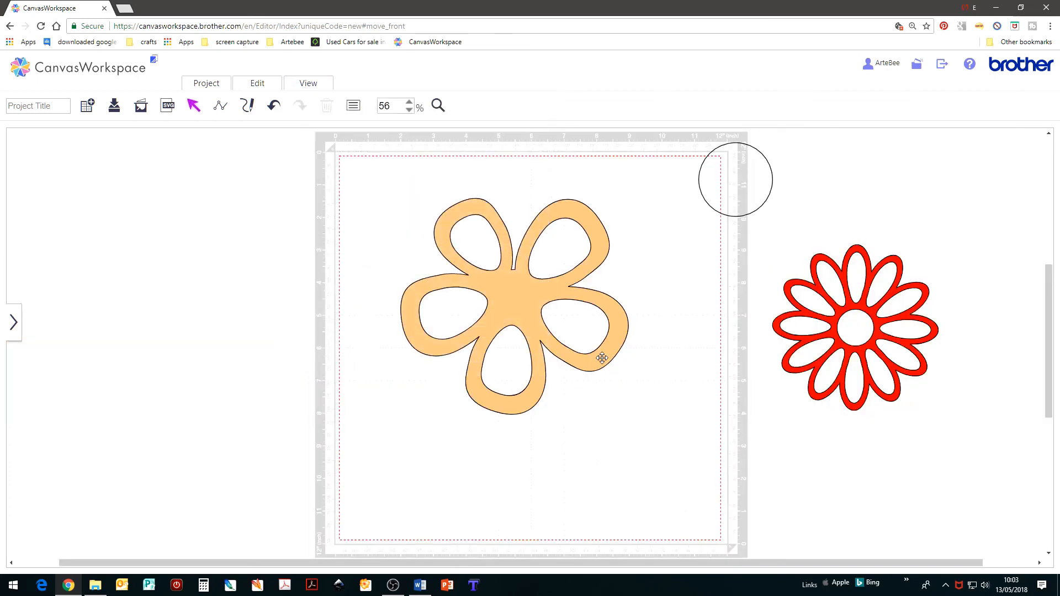
- Move the spare circle from the mat's corner to the flower's right side and bring it to the front
{"action": "left_click_drag", "start_coordinate": [690, 205], "coordinate": [482, 330]}
{"action": "left_click_drag", "start_coordinate": [605, 293], "coordinate": [653, 286]}
{"action": "right_click", "coordinate": [654, 286]}
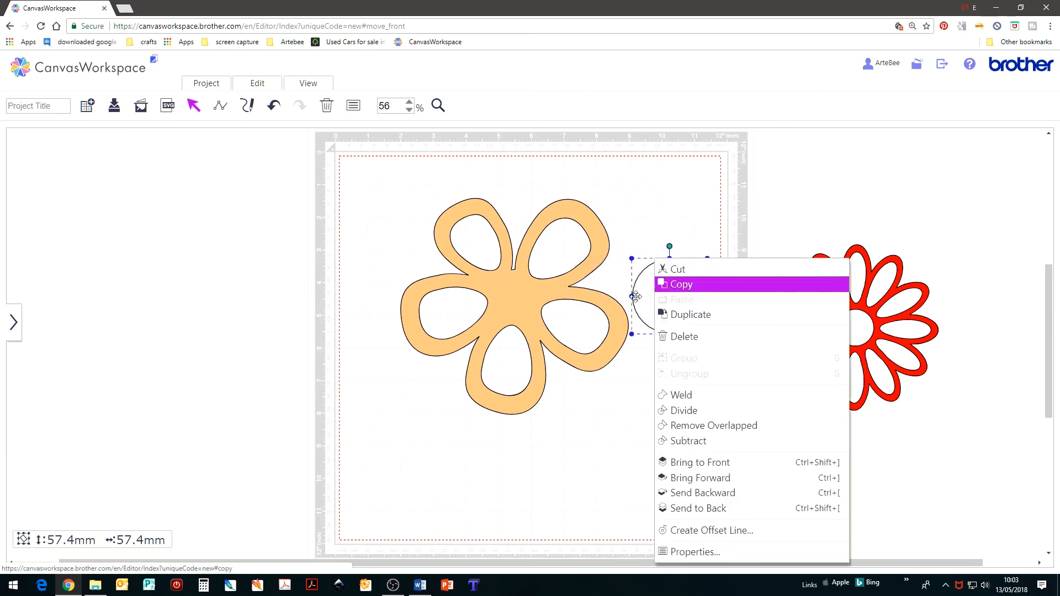
{"action": "left_click", "coordinate": [648, 299]}
{"action": "left_click_drag", "start_coordinate": [645, 299], "coordinate": [689, 278]}
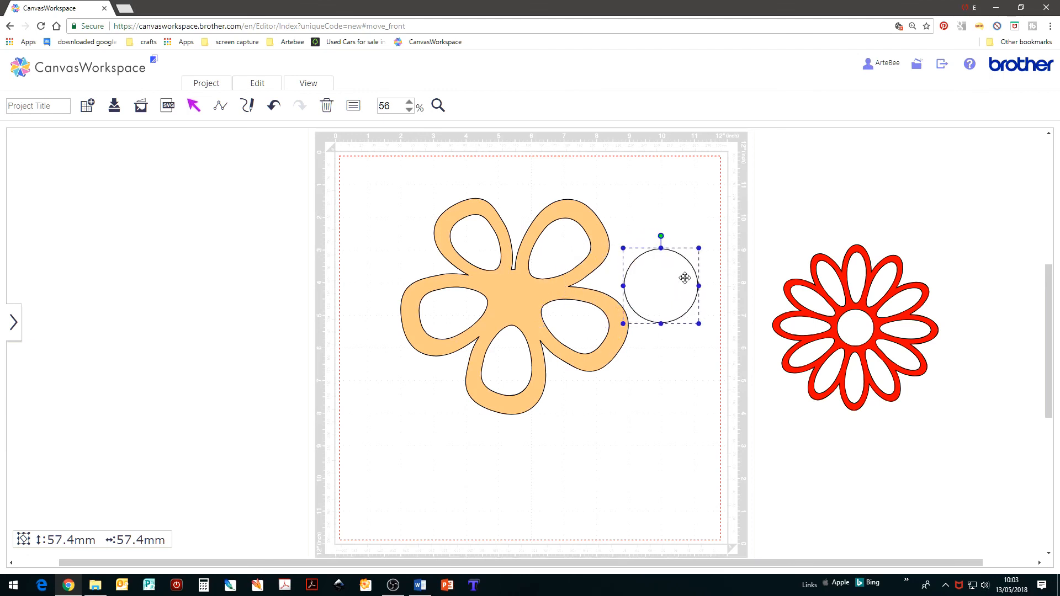
{"action": "right_click", "coordinate": [666, 280]}
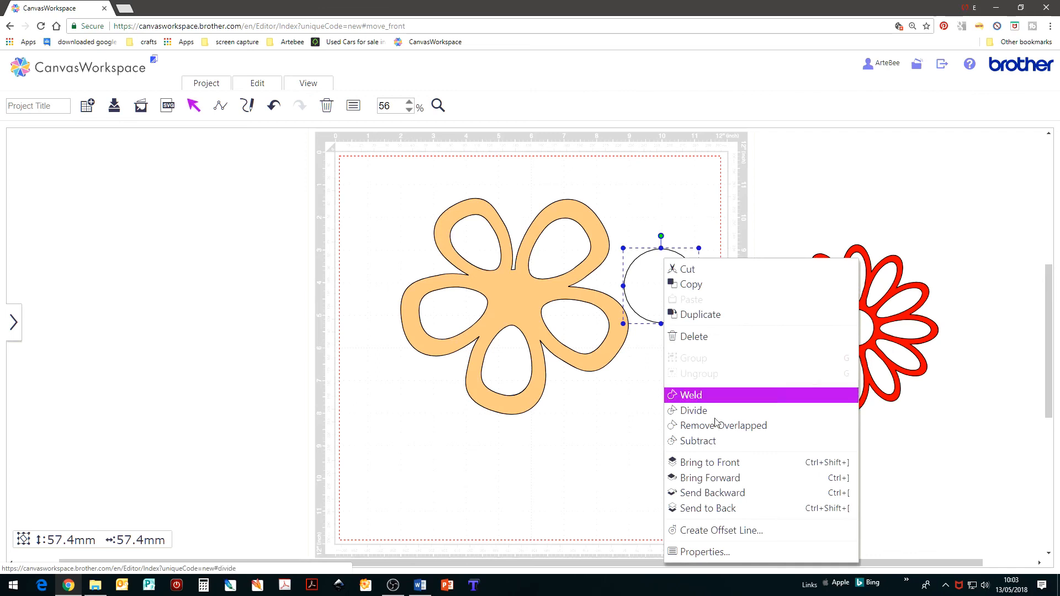
{"action": "left_click", "coordinate": [712, 463]}
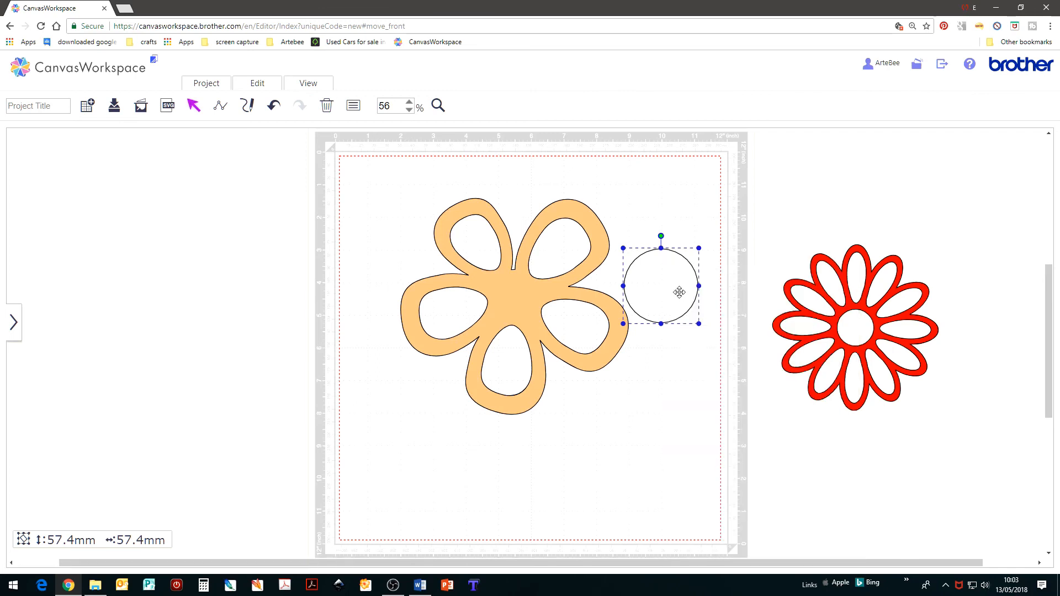
- Fill the spare circle with red and close its properties
{"action": "left_click", "coordinate": [354, 107]}
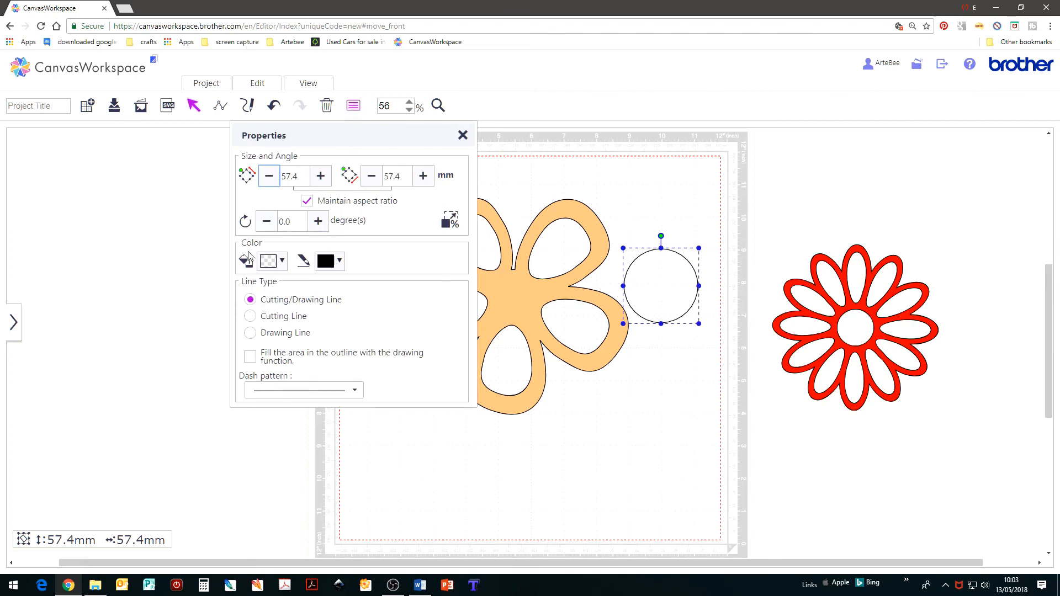
{"action": "left_click", "coordinate": [282, 263]}
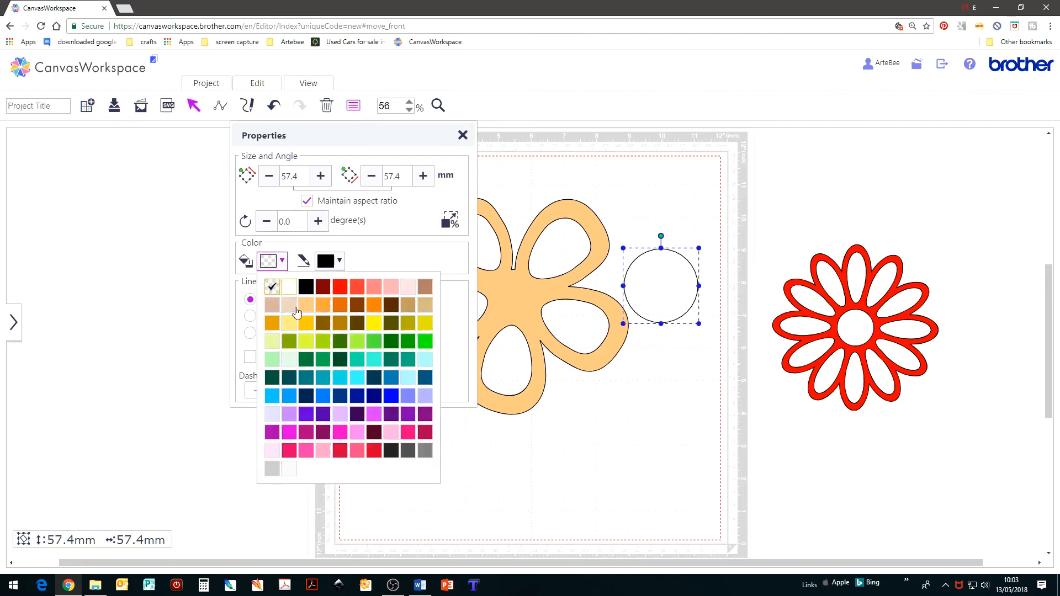
{"action": "left_click", "coordinate": [340, 287]}
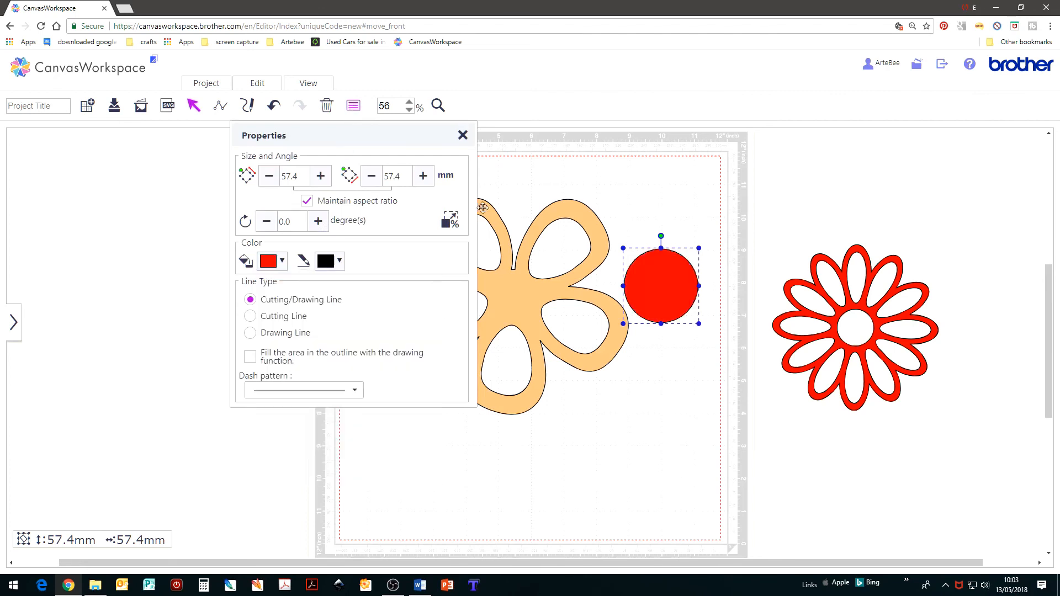
{"action": "left_click", "coordinate": [463, 136]}
- Place the red circle on the flower's centre and shrink it to about 36 mm across
{"action": "left_click_drag", "start_coordinate": [659, 292], "coordinate": [516, 302]}
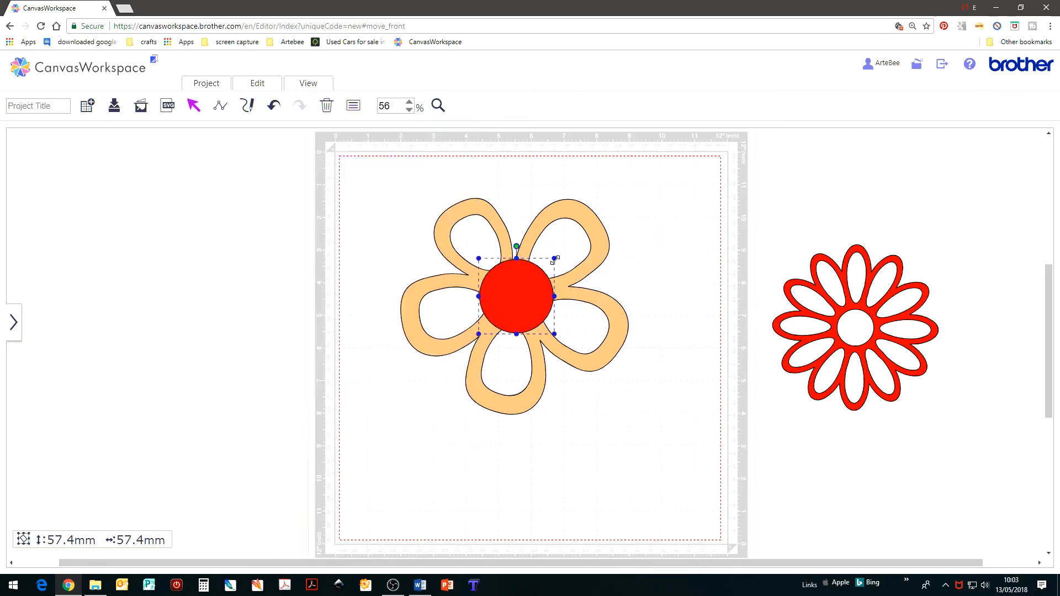
{"action": "left_click_drag", "start_coordinate": [555, 258], "coordinate": [488, 326]}
{"action": "left_click_drag", "start_coordinate": [534, 279], "coordinate": [538, 275]}
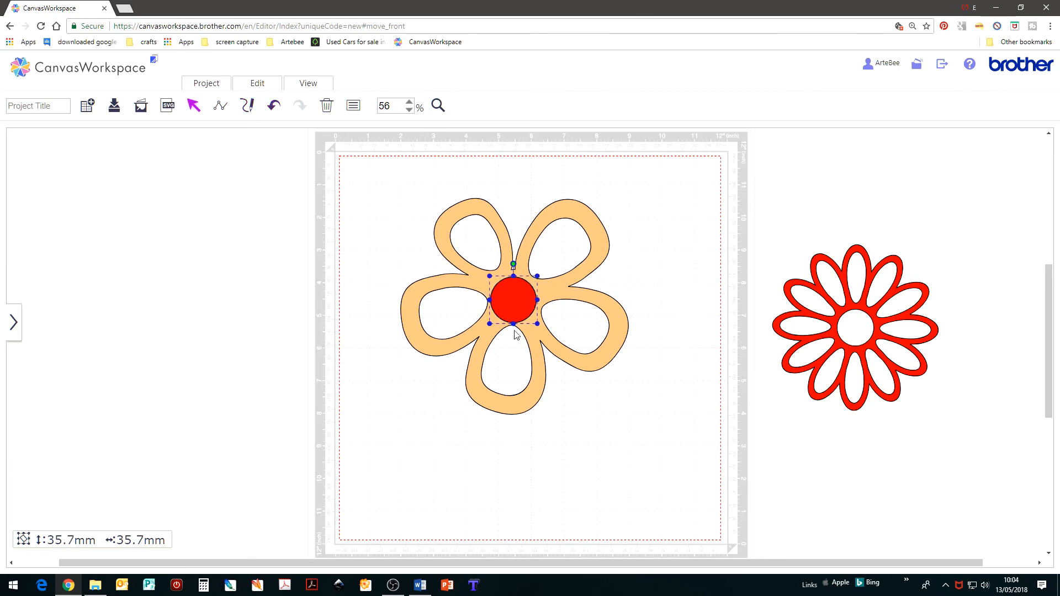
- Zoom in on the five-petal flower and its red circle, and reposition the circle over the flower's centre
{"action": "left_click_drag", "start_coordinate": [398, 211], "coordinate": [616, 401]}
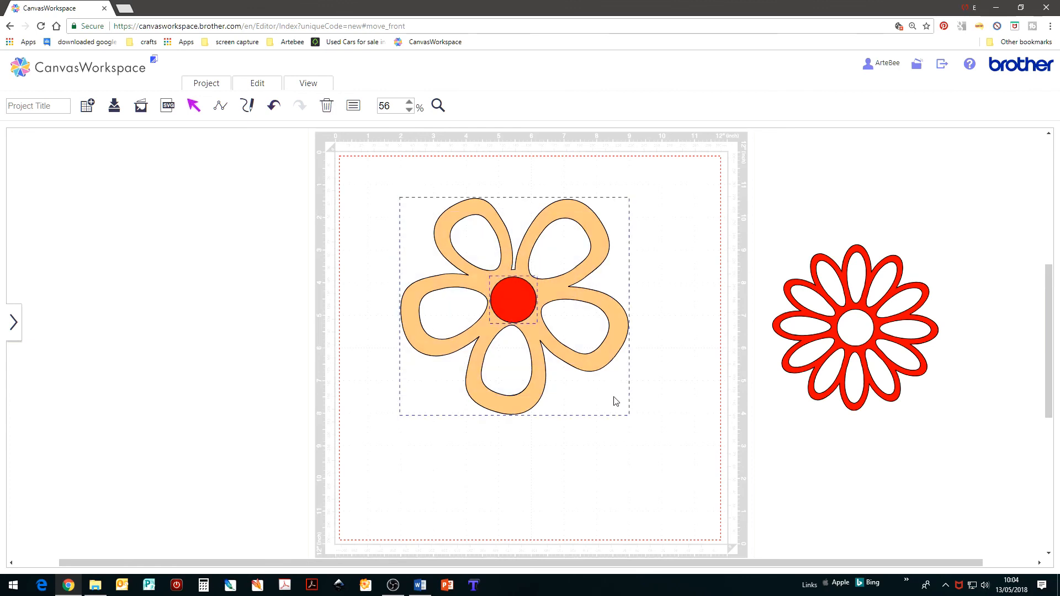
{"action": "left_click", "coordinate": [319, 86]}
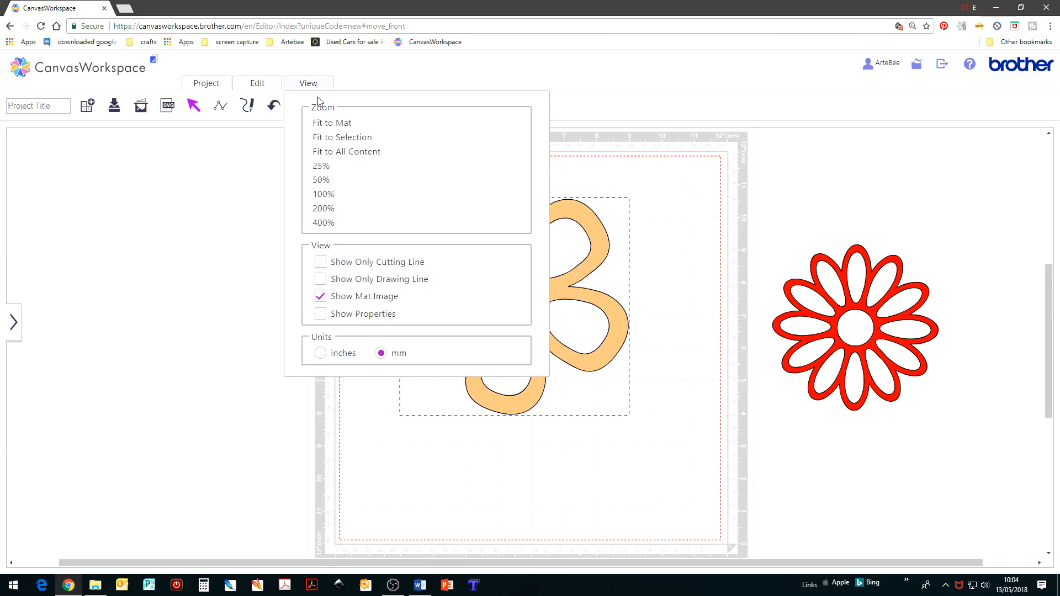
{"action": "left_click", "coordinate": [339, 142]}
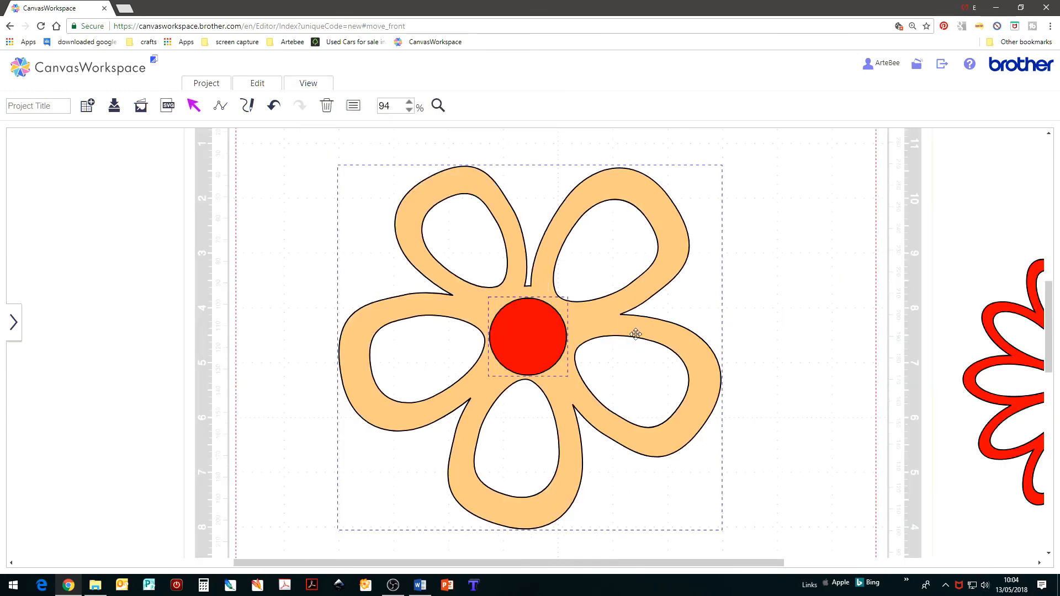
{"action": "left_click_drag", "start_coordinate": [526, 331], "coordinate": [513, 324]}
{"action": "left_click", "coordinate": [698, 326]}
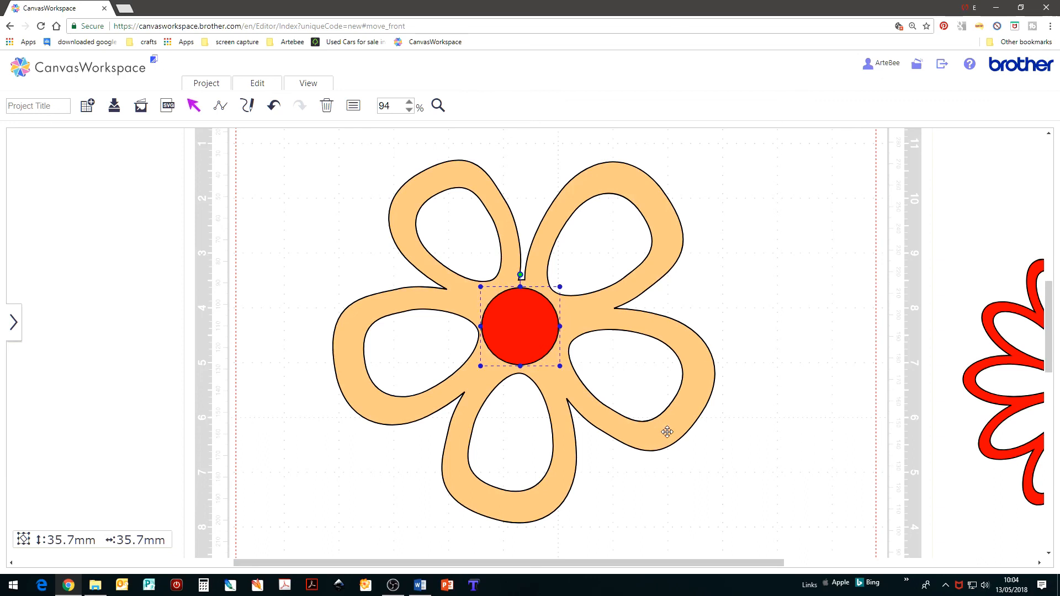
- Subtract the red circle from the five-petal flower to cut a round hole in its centre, and return to the full mat view
{"action": "left_click", "coordinate": [803, 441]}
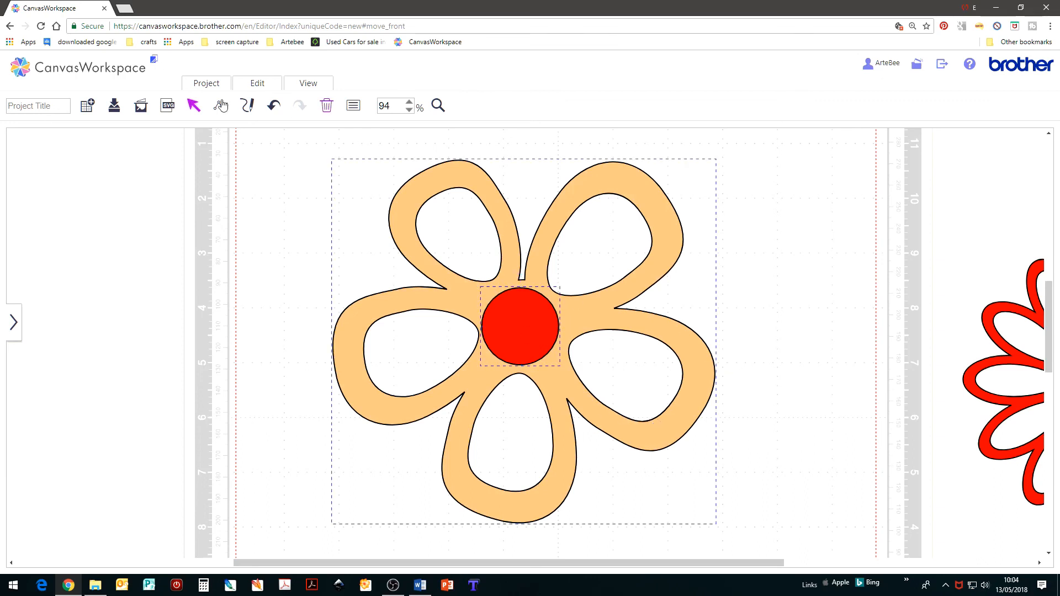
{"action": "left_click", "coordinate": [264, 87]}
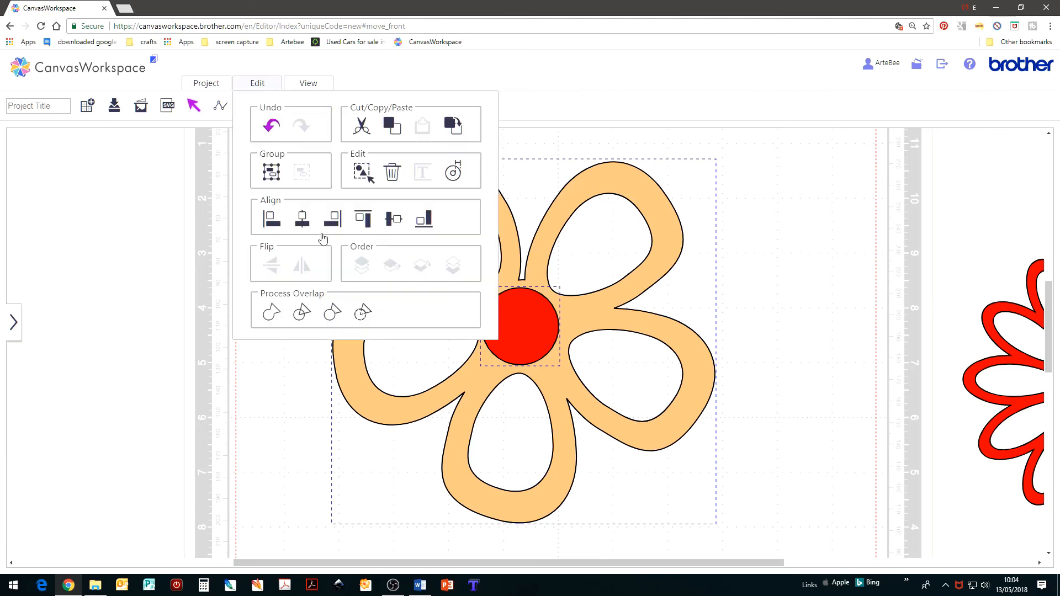
{"action": "key", "text": "Delete"}
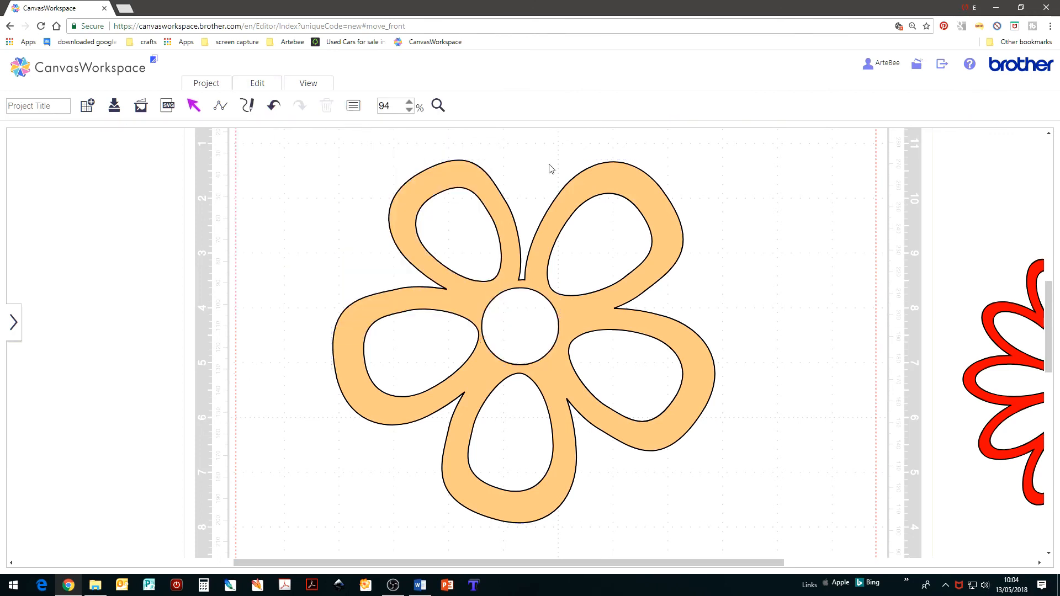
{"action": "left_click", "coordinate": [303, 88]}
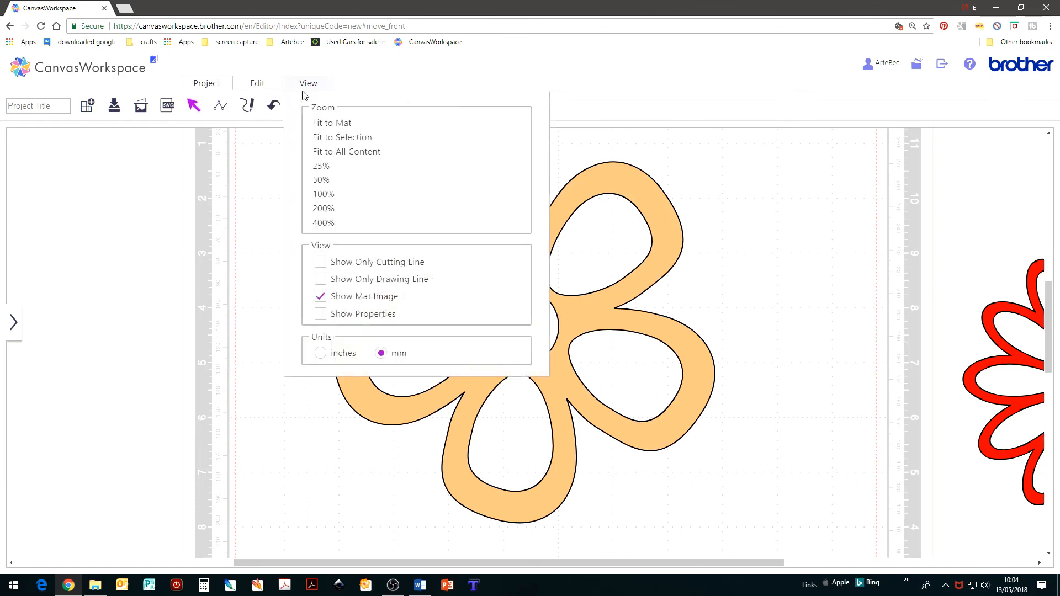
{"action": "left_click", "coordinate": [333, 124]}
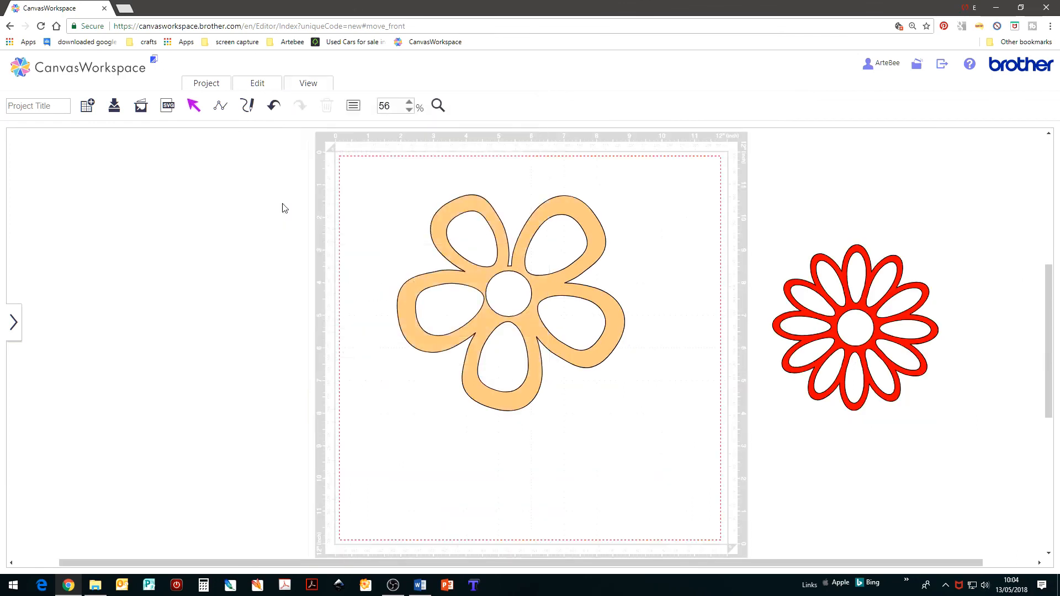
- Arrange both flowers on the mat, shrinking the five-petal one to about 110 mm wide and the red one to about 108 mm
{"action": "left_click", "coordinate": [596, 251]}
{"action": "left_click_drag", "start_coordinate": [626, 194], "coordinate": [539, 257]}
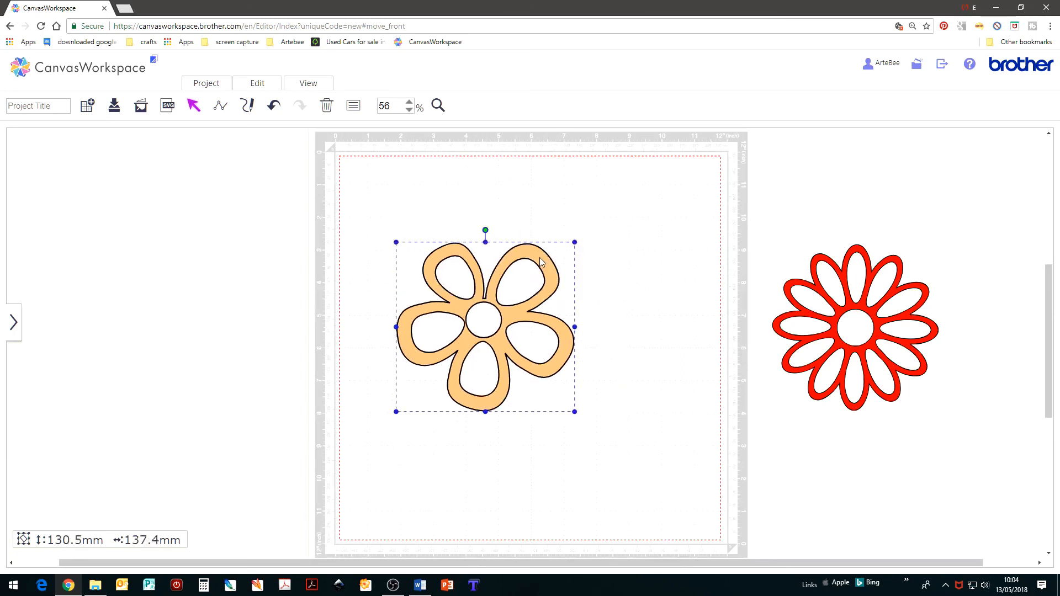
{"action": "left_click_drag", "start_coordinate": [888, 295], "coordinate": [664, 238]}
{"action": "left_click_drag", "start_coordinate": [715, 188], "coordinate": [688, 214]}
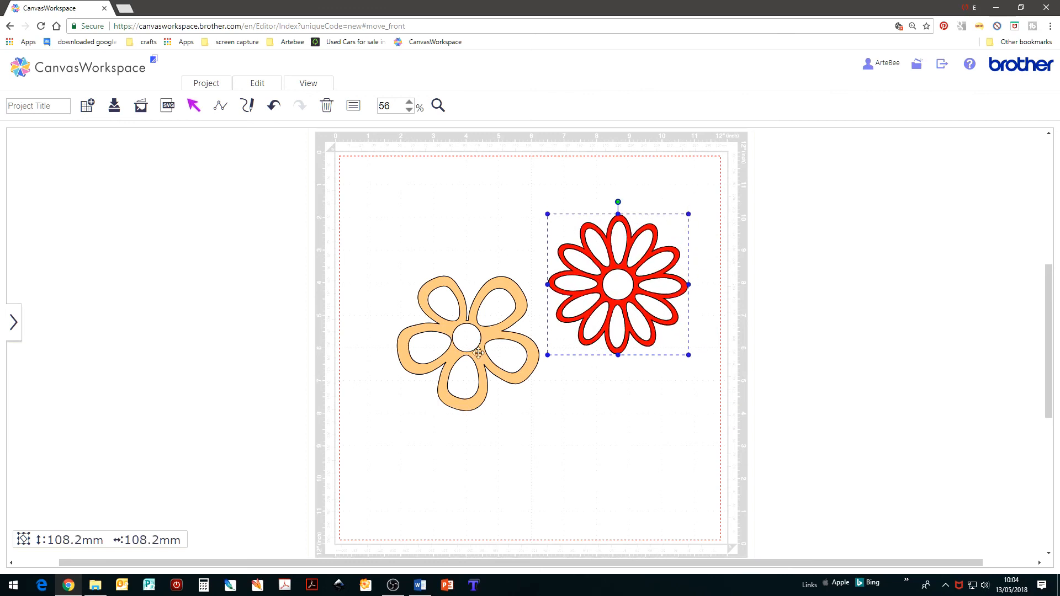
{"action": "left_click_drag", "start_coordinate": [478, 353], "coordinate": [475, 377]}
{"action": "left_click", "coordinate": [619, 399]}
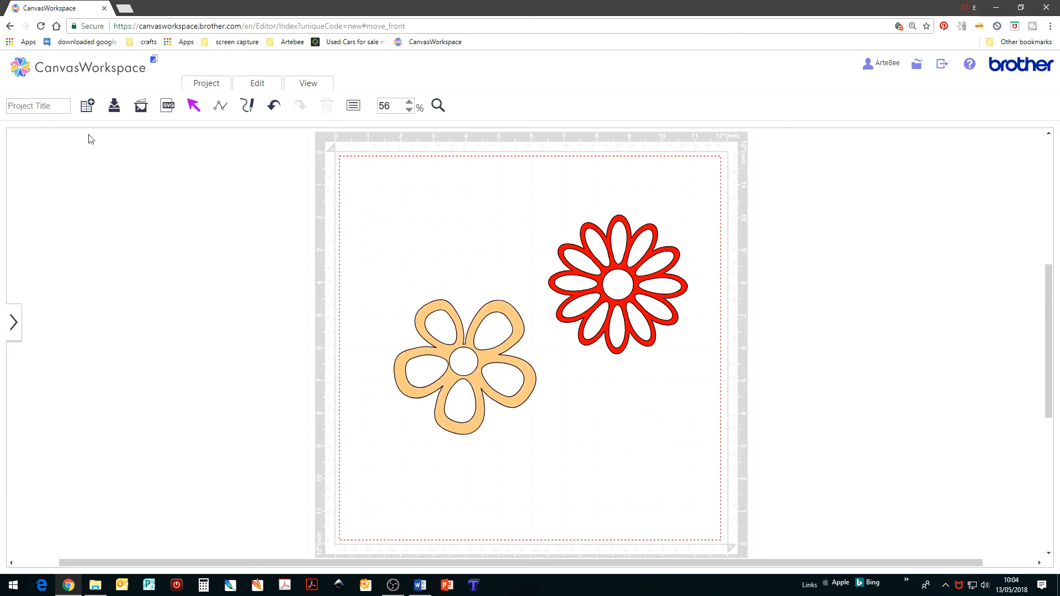
- Title the project "Flowers" and save it
{"action": "left_click", "coordinate": [7, 110]}
{"action": "type", "text": "Flowers"}
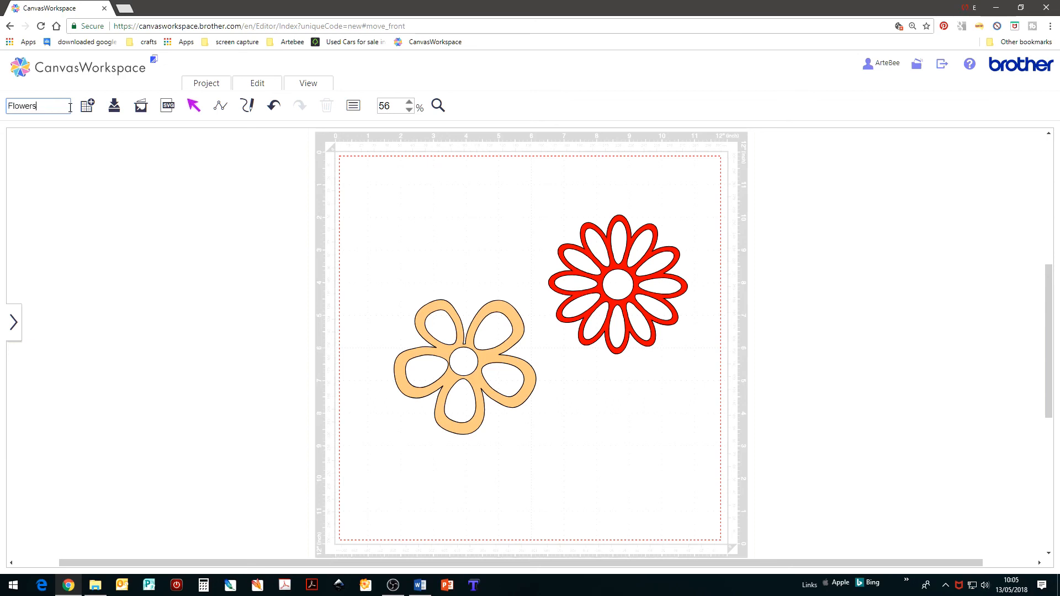
{"action": "left_click", "coordinate": [115, 109]}
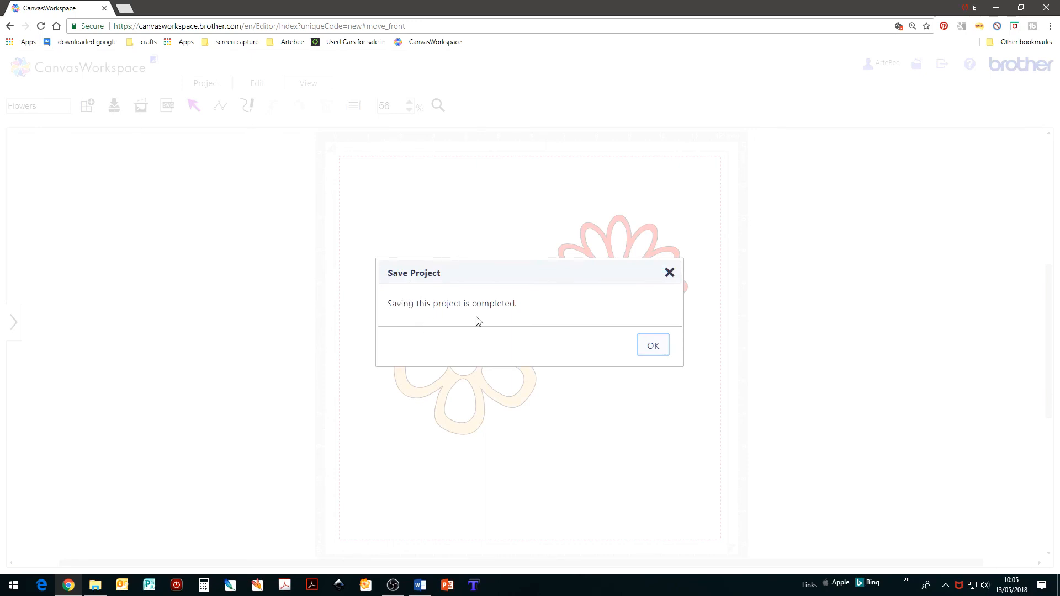
{"action": "left_click", "coordinate": [652, 350]}
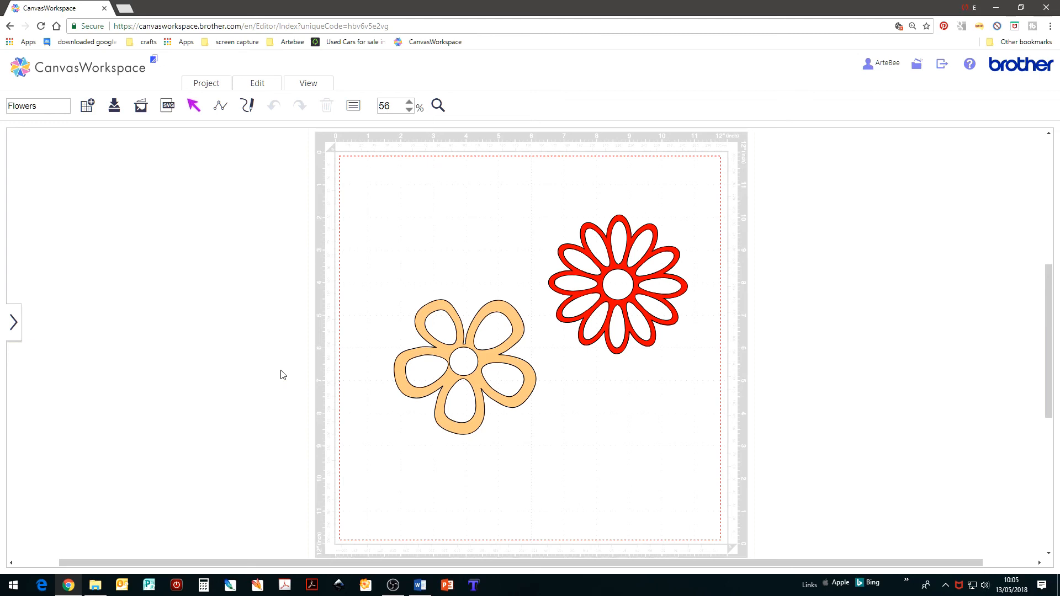
- Shift the five-petal flower below the red one, and start a new project, discarding the unsaved change
{"action": "left_click_drag", "start_coordinate": [514, 376], "coordinate": [584, 429]}
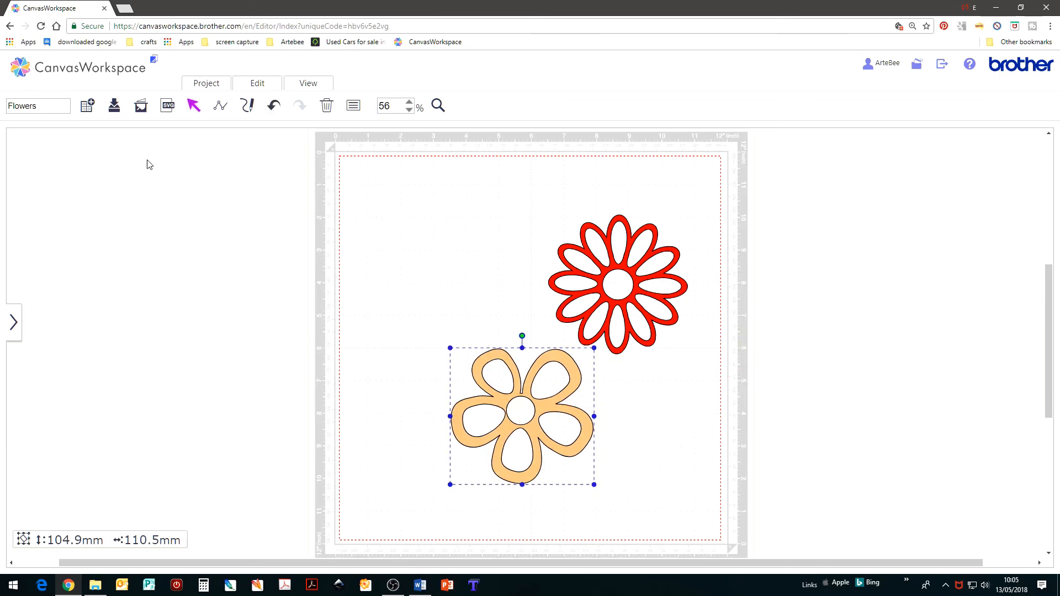
{"action": "left_click", "coordinate": [86, 108]}
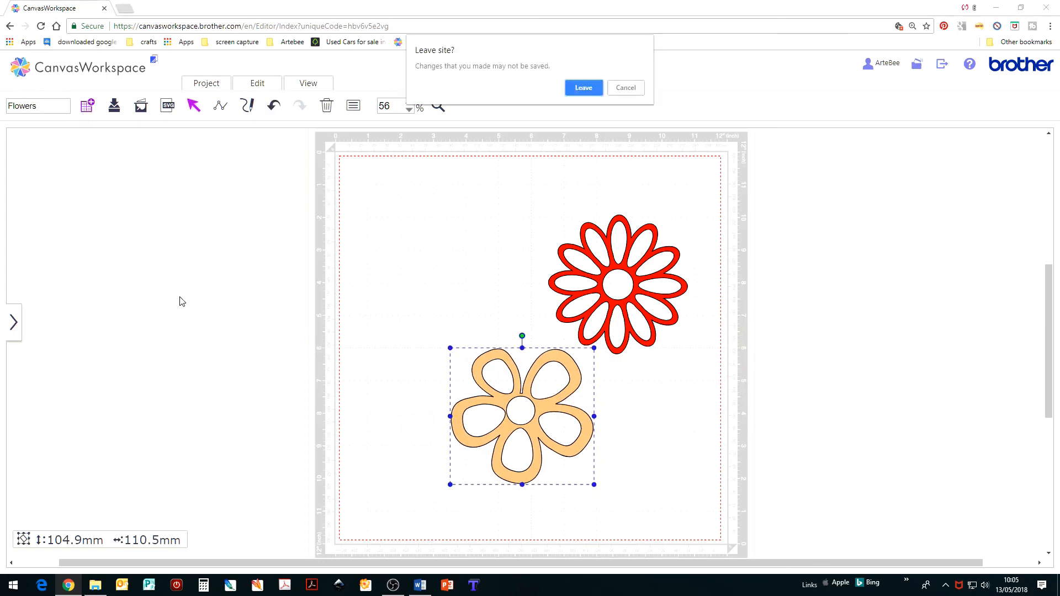
{"action": "left_click", "coordinate": [583, 88]}
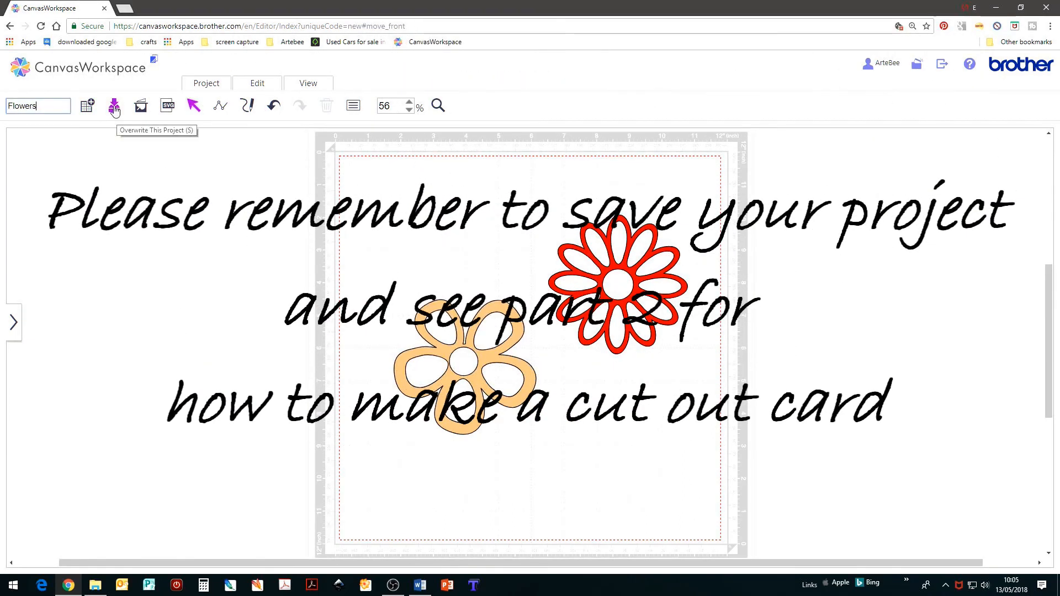